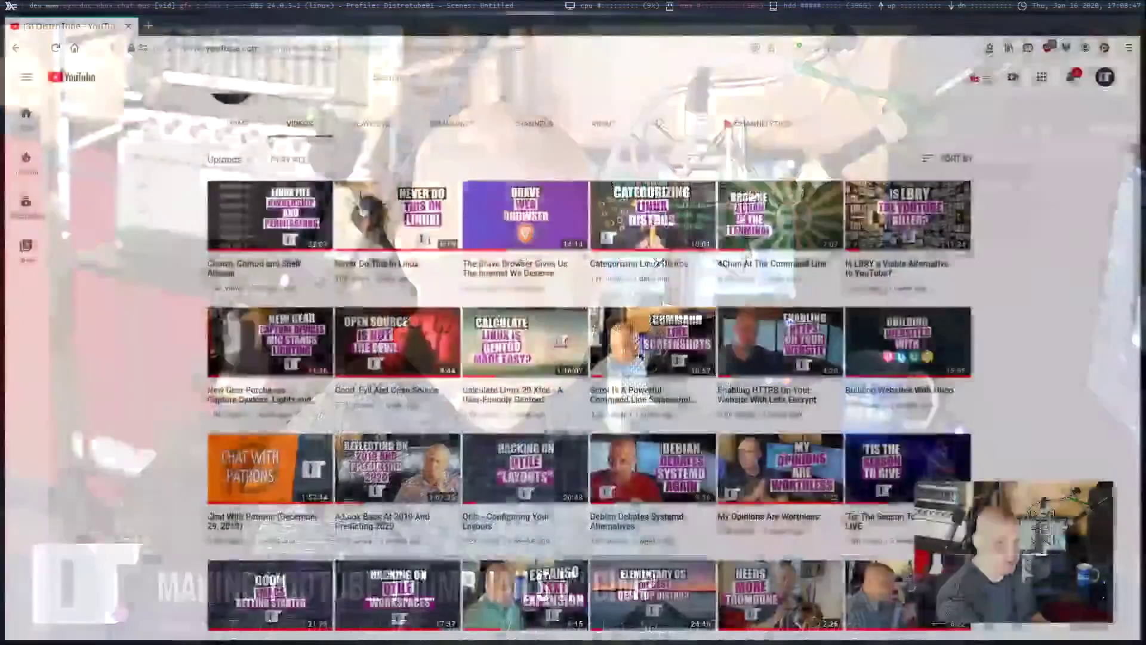
# Look through the video thumbnails on the DistroTube channel's Videos page
pyautogui.scroll(4, 496, 508)
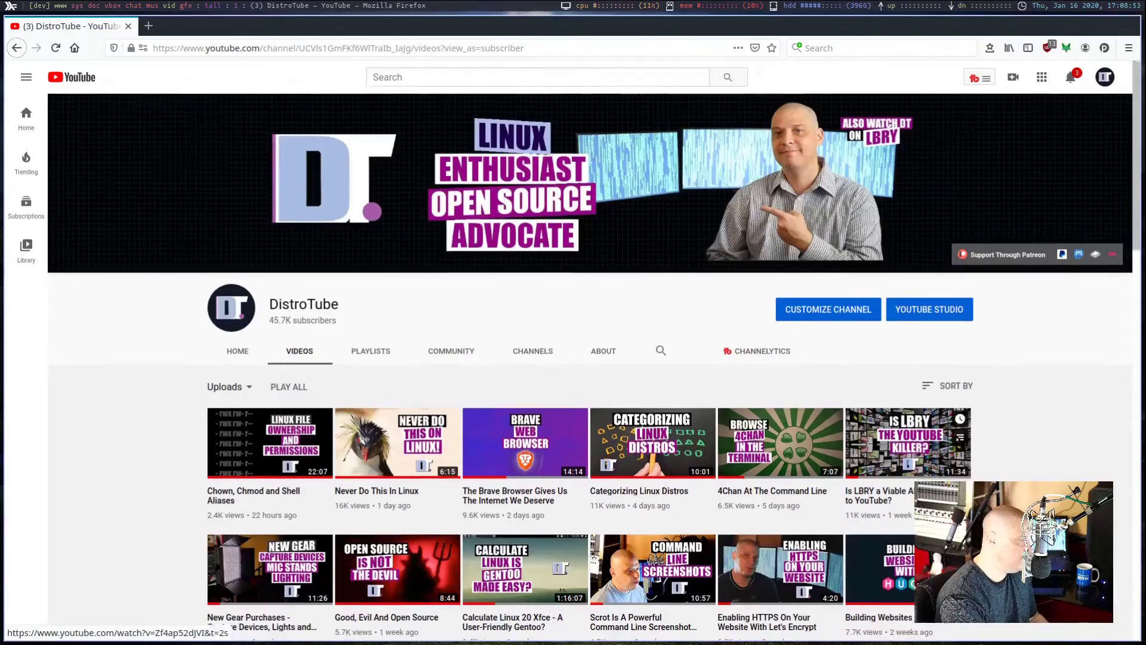
pyautogui.scroll(-4, 563, 430)
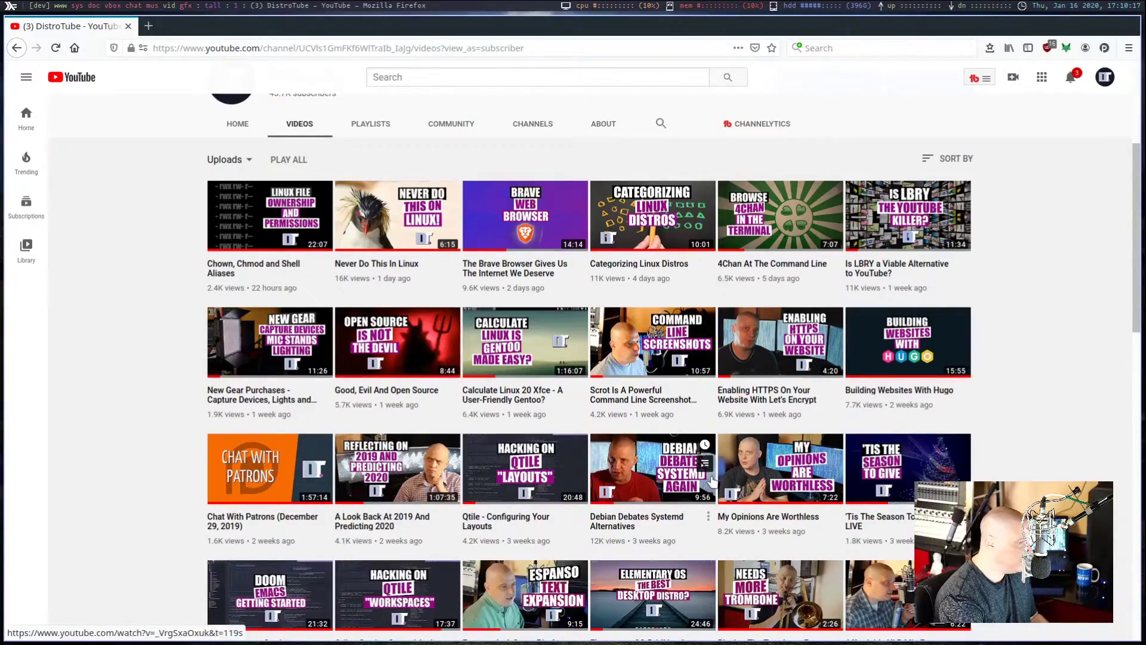
pyautogui.scroll(-4, 712, 480)
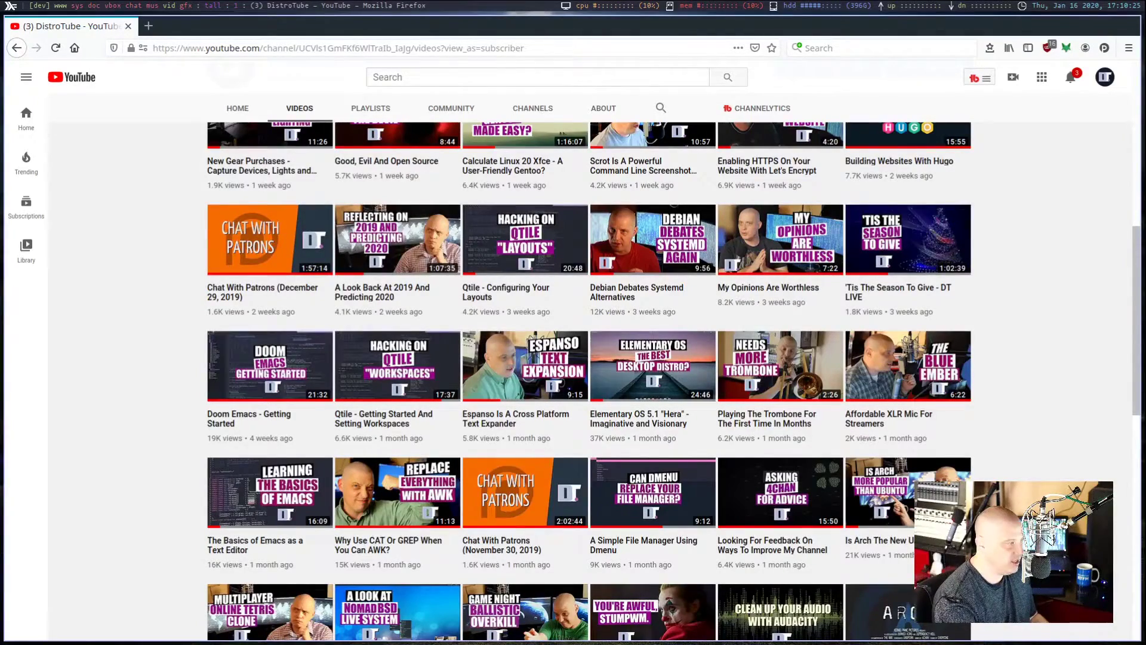
pyautogui.scroll(8, 726, 469)
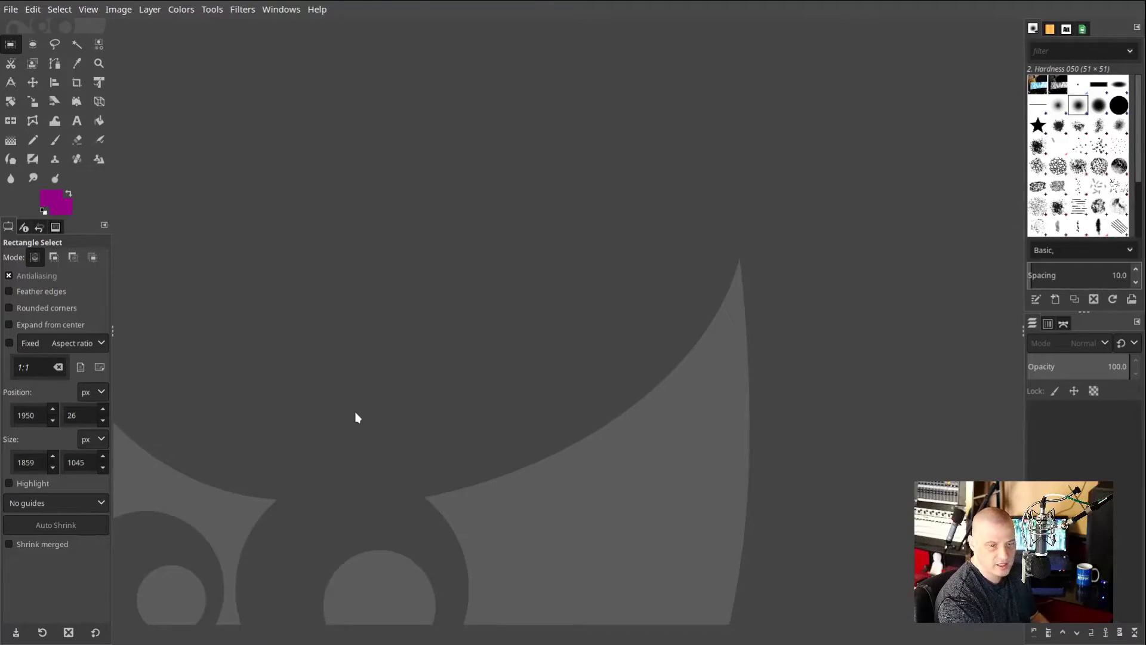
# Switch to GIMP and open the recent image gimp-01.png
pyautogui.click(13, 10)
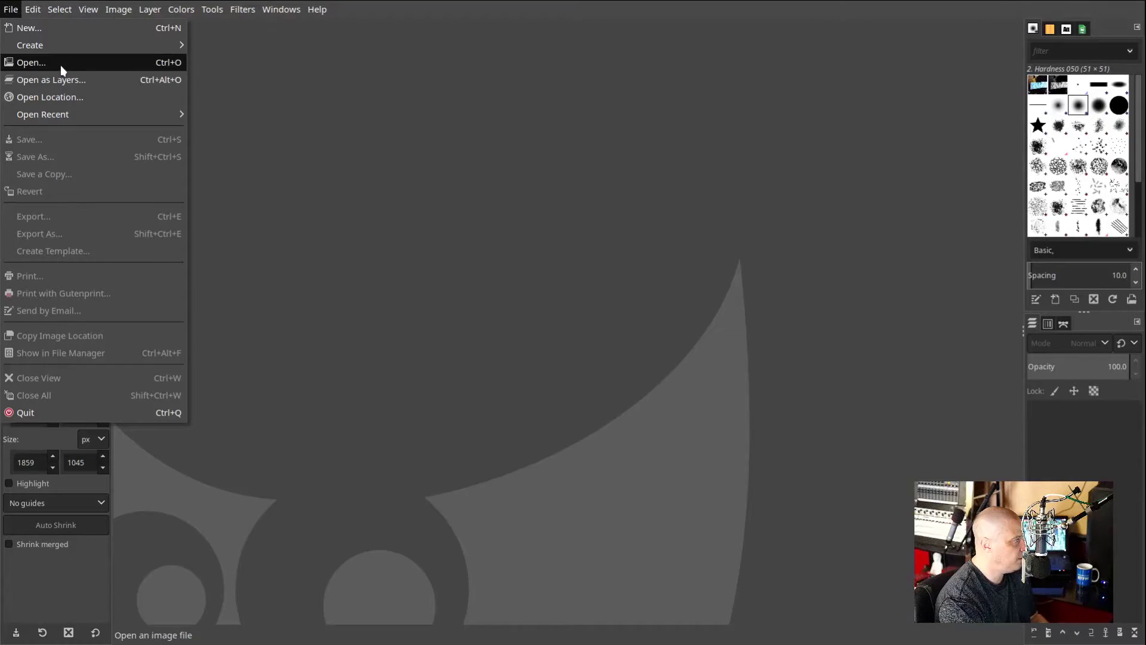
pyautogui.moveTo(151, 115)
pyautogui.click(263, 114)
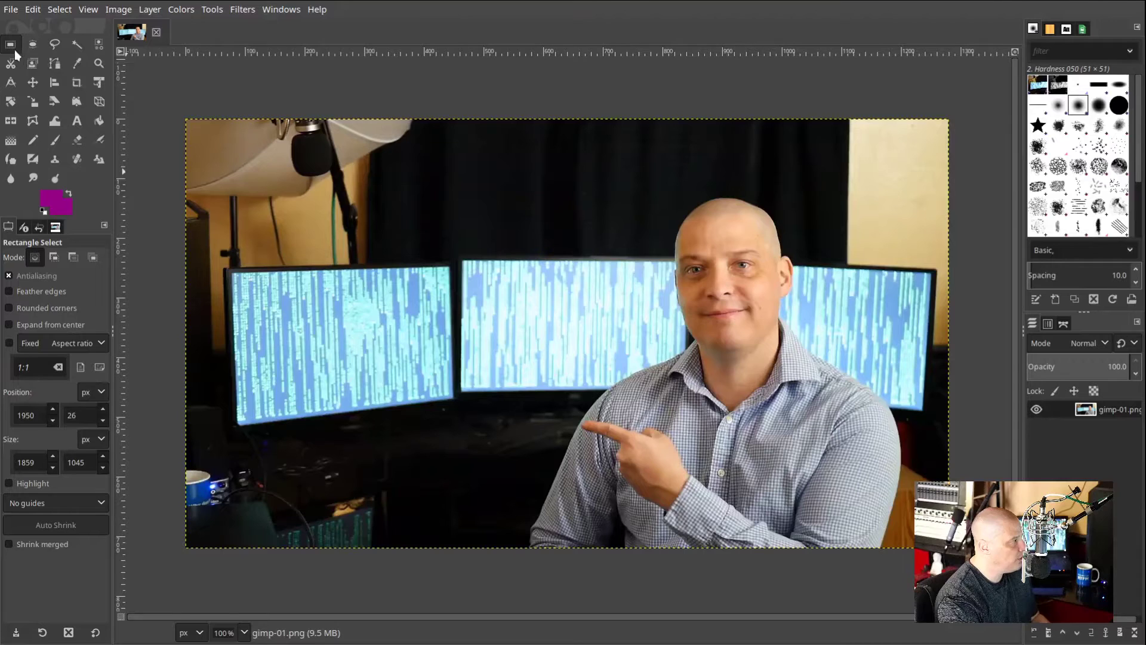
# Cut a rectangular selection of about 330 × 194 px across the two monitors beside the man, and undo the cut
pyautogui.moveTo(316, 215); pyautogui.dragTo(512, 331)
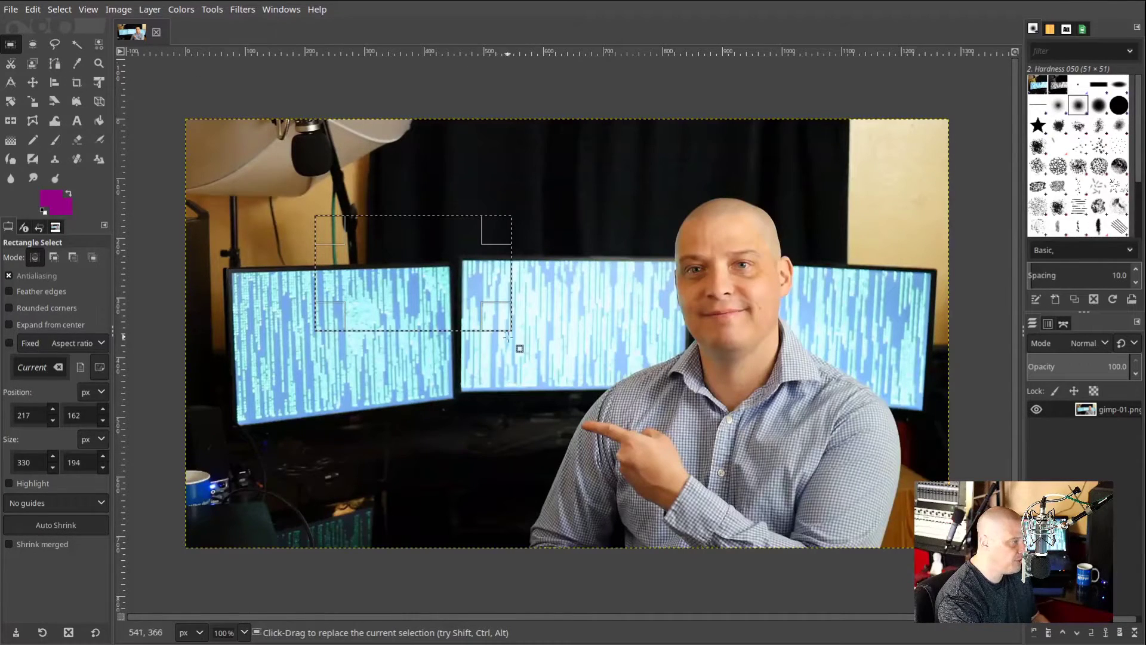
pyautogui.press('ctrl')
pyautogui.hotkey('ctrl', 'x')
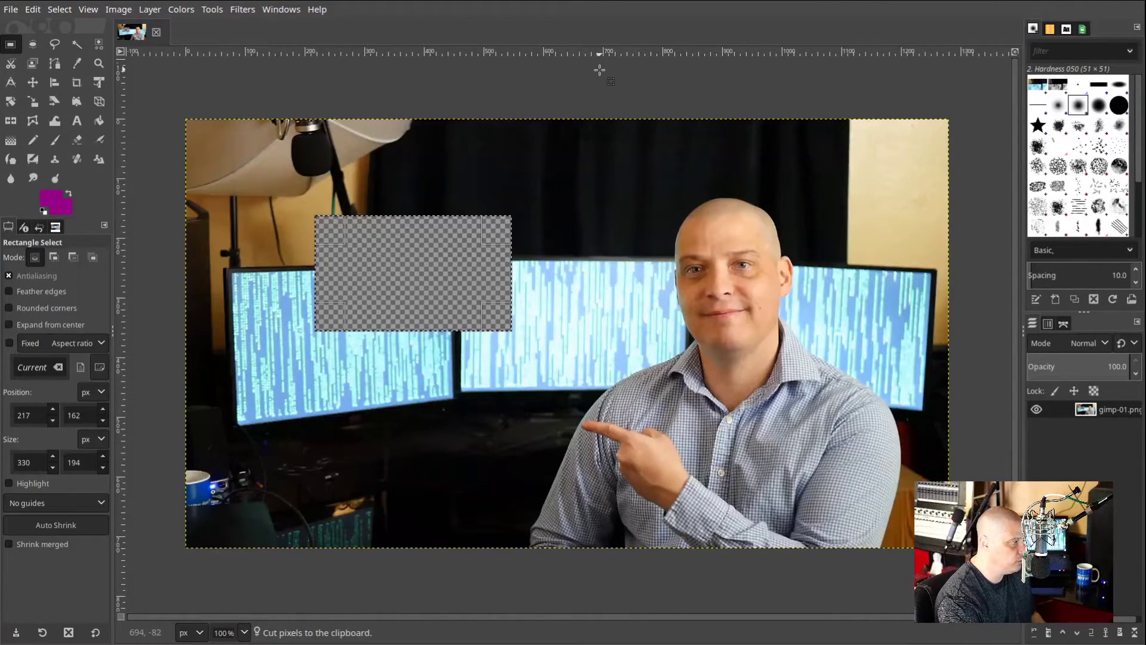
pyautogui.hotkey('ctrl', 'z')
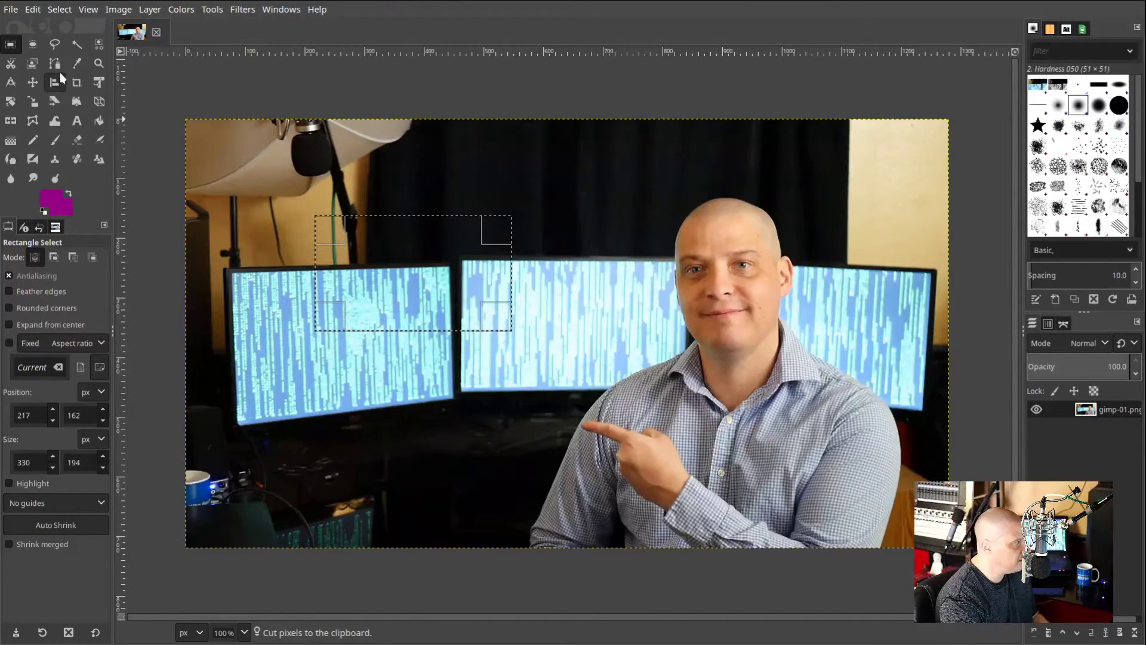
# Draw an elliptical selection over the curtain and monitors, and discard it
pyautogui.click(33, 43)
pyautogui.moveTo(352, 175); pyautogui.dragTo(531, 352)
pyautogui.click(287, 165)
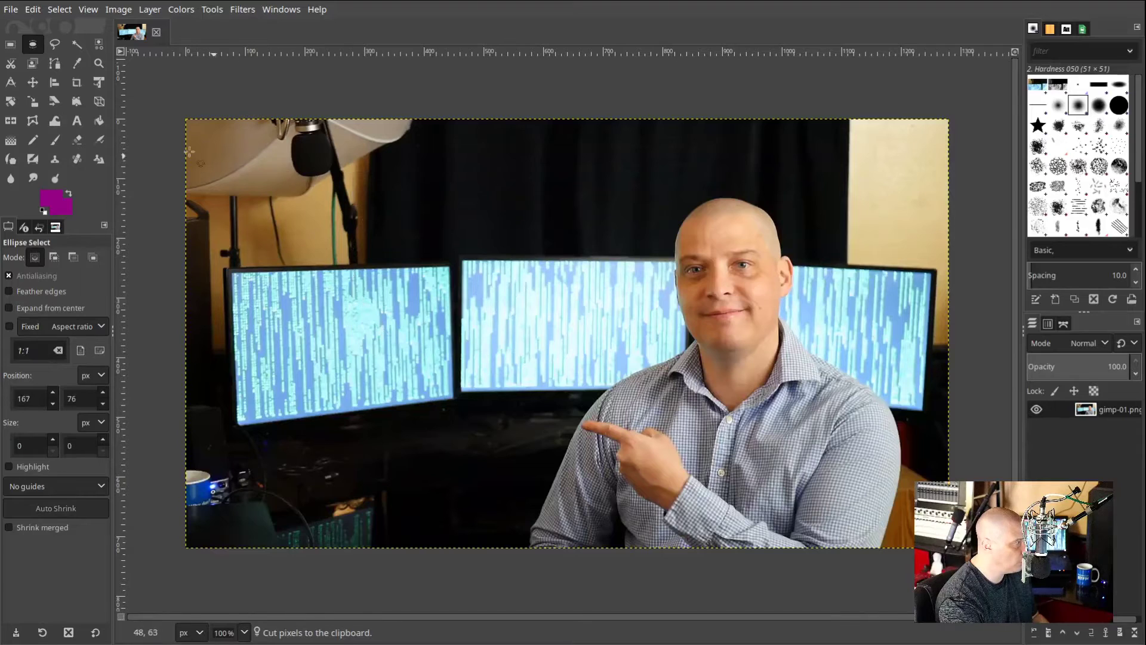
# Cut a rough freehand selection across the curtain and monitors, and undo both the cut and the selection
pyautogui.click(55, 44)
pyautogui.moveTo(399, 181)
pyautogui.mouseDown()
pyautogui.moveTo(517, 241)
pyautogui.moveTo(564, 205)
pyautogui.moveTo(443, 153)
pyautogui.moveTo(509, 174)
pyautogui.moveTo(497, 165)
pyautogui.moveTo(372, 210)
pyautogui.moveTo(240, 235)
pyautogui.moveTo(438, 366)
pyautogui.moveTo(494, 342)
pyautogui.moveTo(493, 329)
pyautogui.moveTo(475, 410)
pyautogui.moveTo(398, 476)
pyautogui.moveTo(196, 441)
pyautogui.moveTo(280, 303)
pyautogui.moveTo(360, 400)
pyautogui.moveTo(304, 391)
pyautogui.mouseUp()
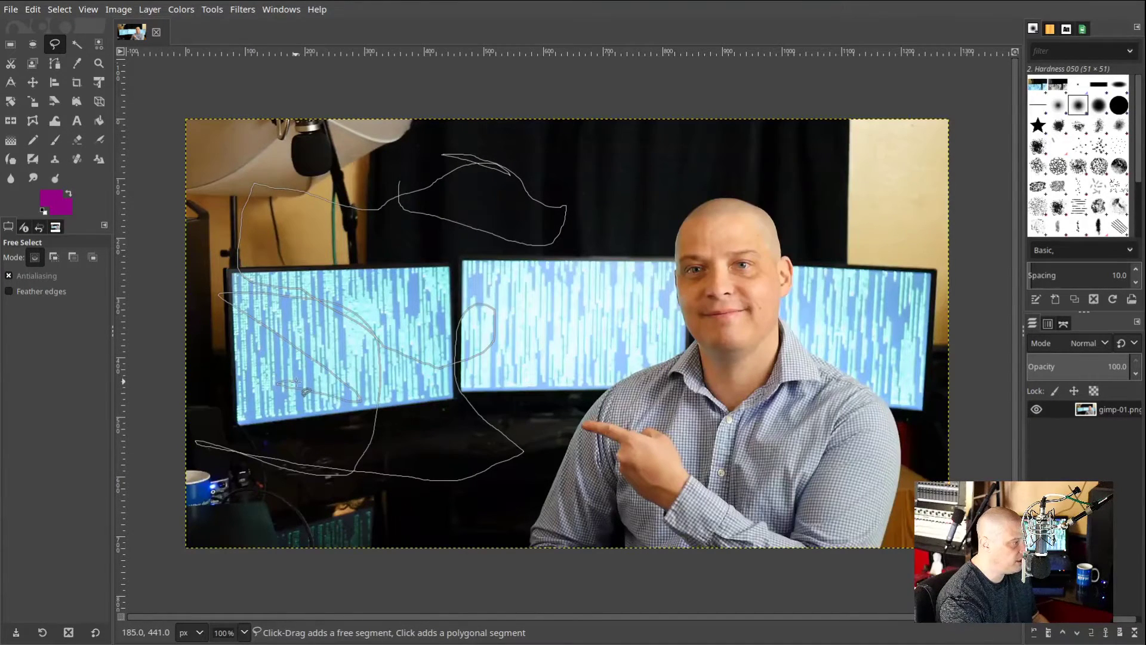
pyautogui.click(466, 287)
pyautogui.press('Return')
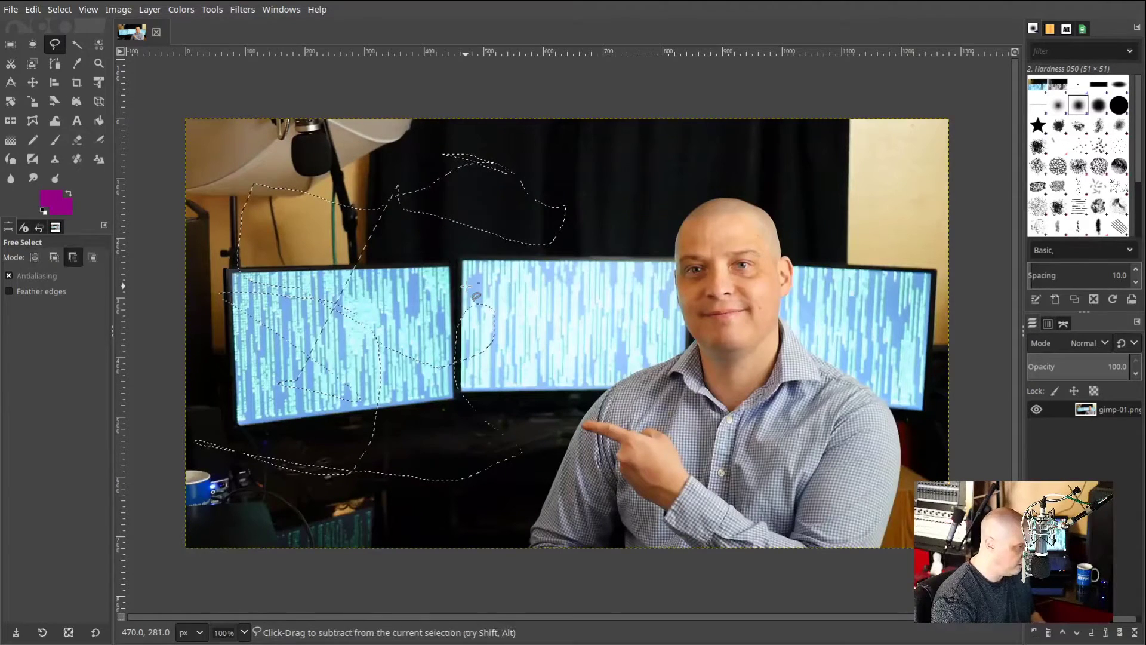
pyautogui.hotkey('ctrl', 'x')
pyautogui.hotkey('ctrl', 'z')
pyautogui.hotkey('ctrl', 'z')
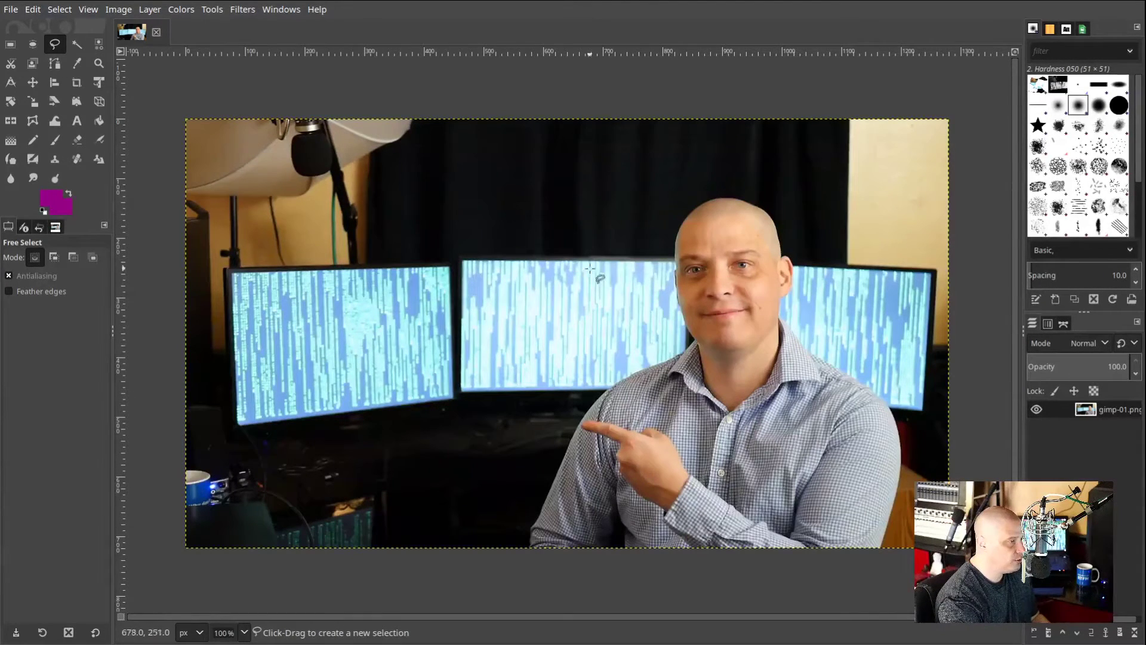
# Start a Free Select outline beside the man's head and trace polygonally around the two monitors to his pointing arm's shoulder
pyautogui.click(673, 257)
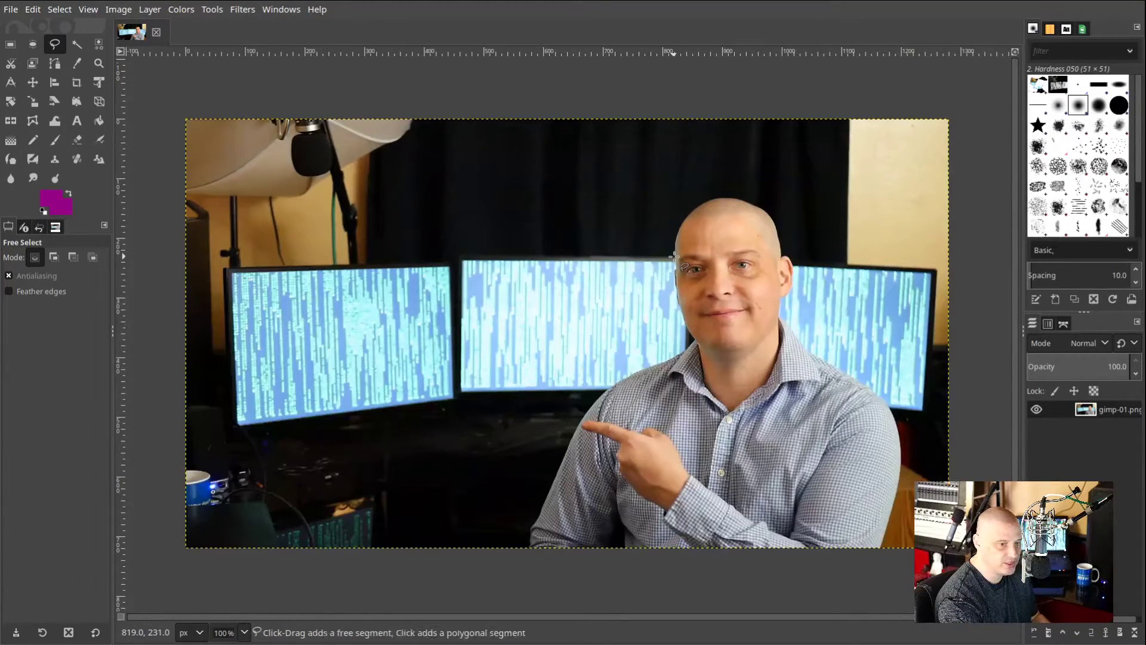
pyautogui.click(458, 256)
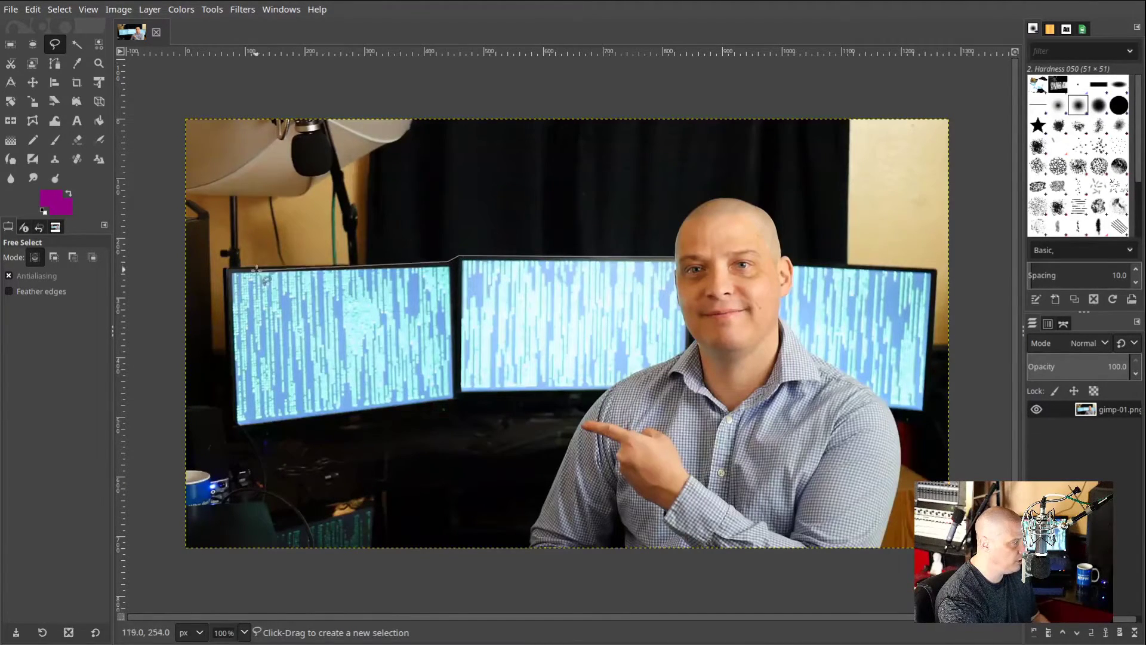
pyautogui.click(222, 268)
pyautogui.click(229, 439)
pyautogui.click(456, 409)
pyautogui.click(511, 401)
pyautogui.click(594, 401)
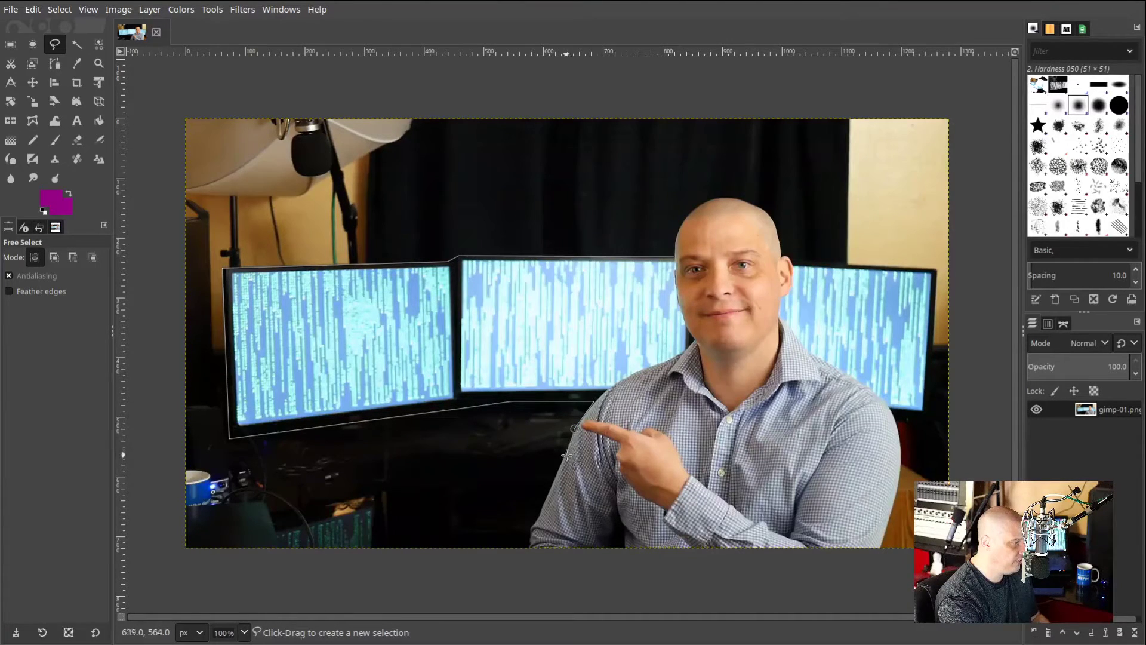
# Continue the Free Select outline around the man's body, below the image edge, and around the third monitor to his ear
pyautogui.click(547, 493)
pyautogui.click(538, 517)
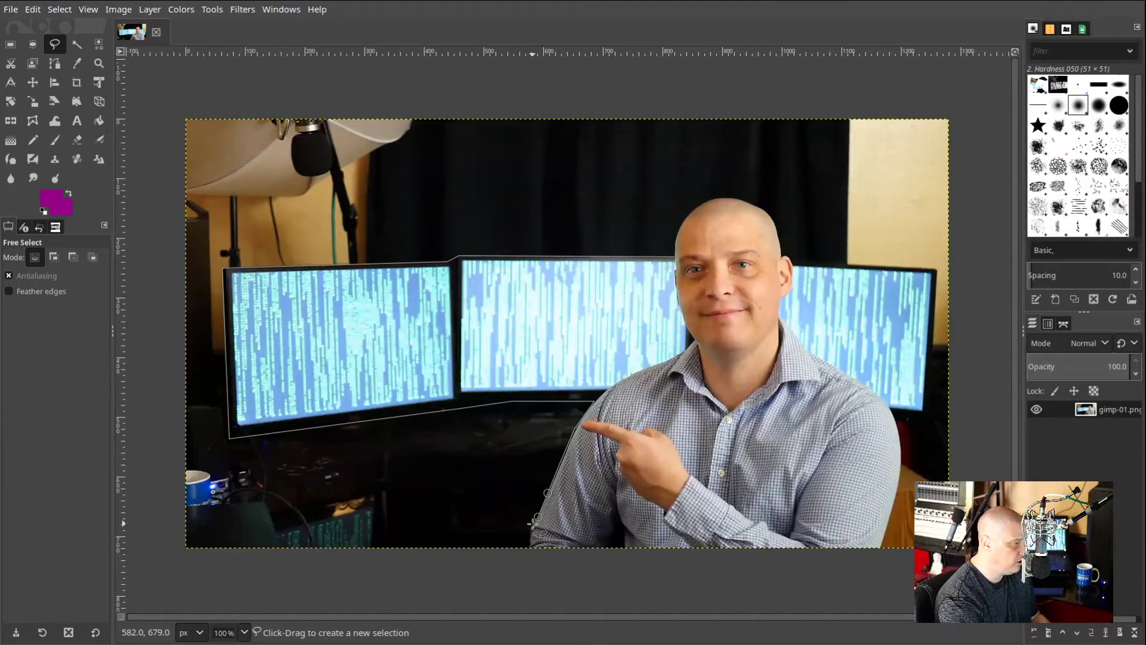
pyautogui.click(528, 558)
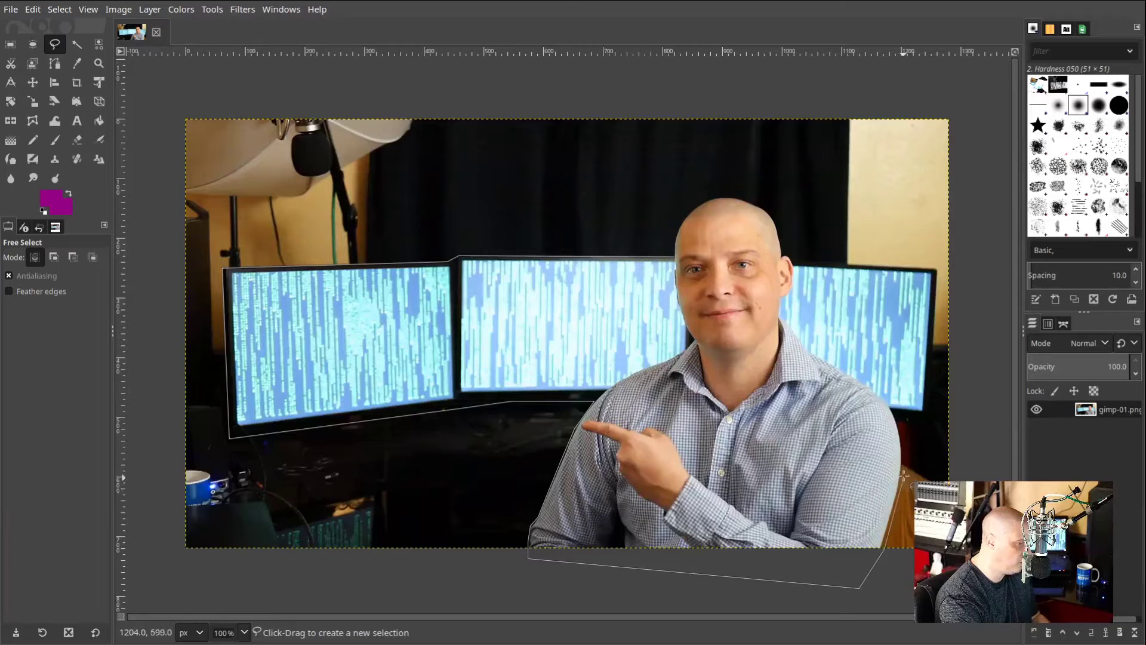
pyautogui.click(893, 414)
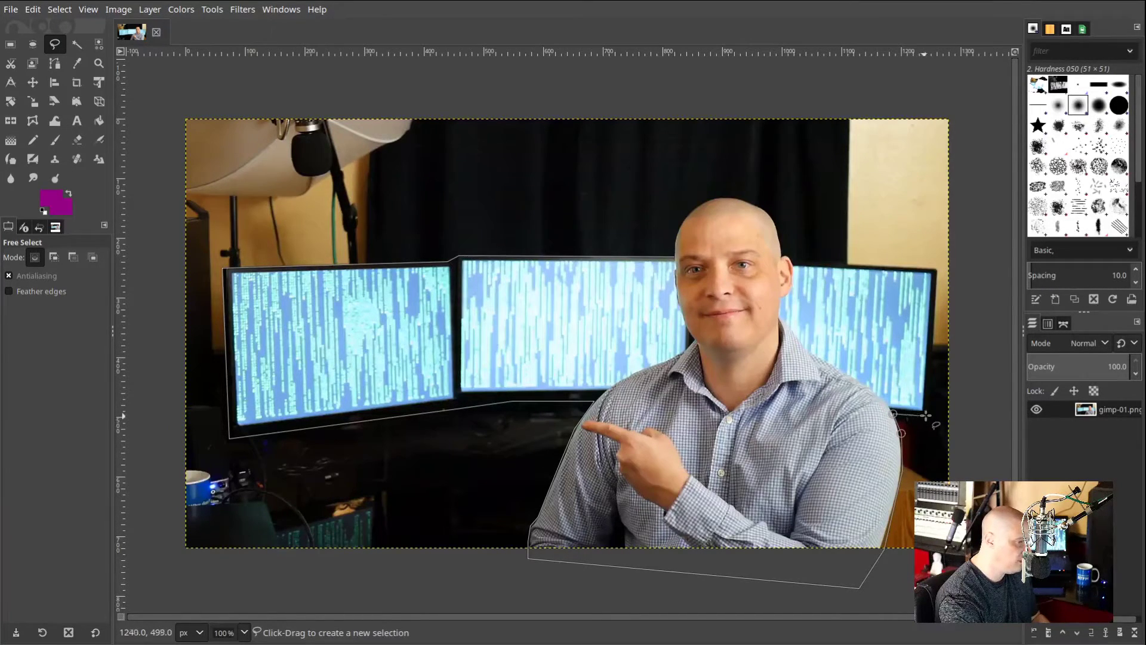
pyautogui.click(928, 414)
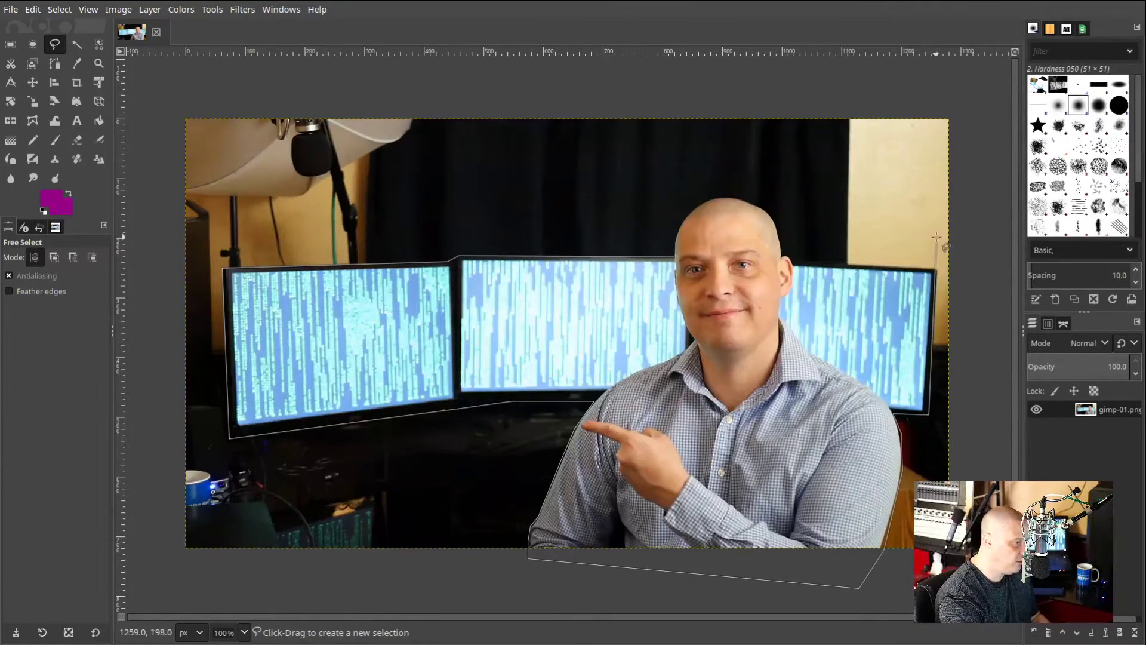
pyautogui.click(937, 268)
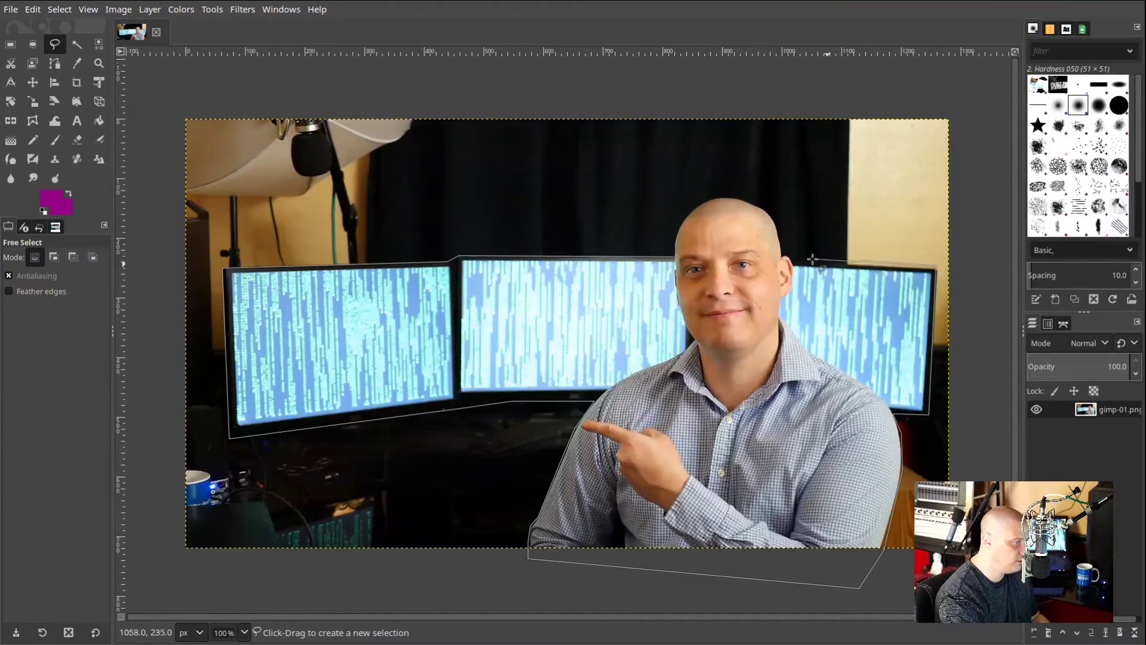
pyautogui.click(791, 261)
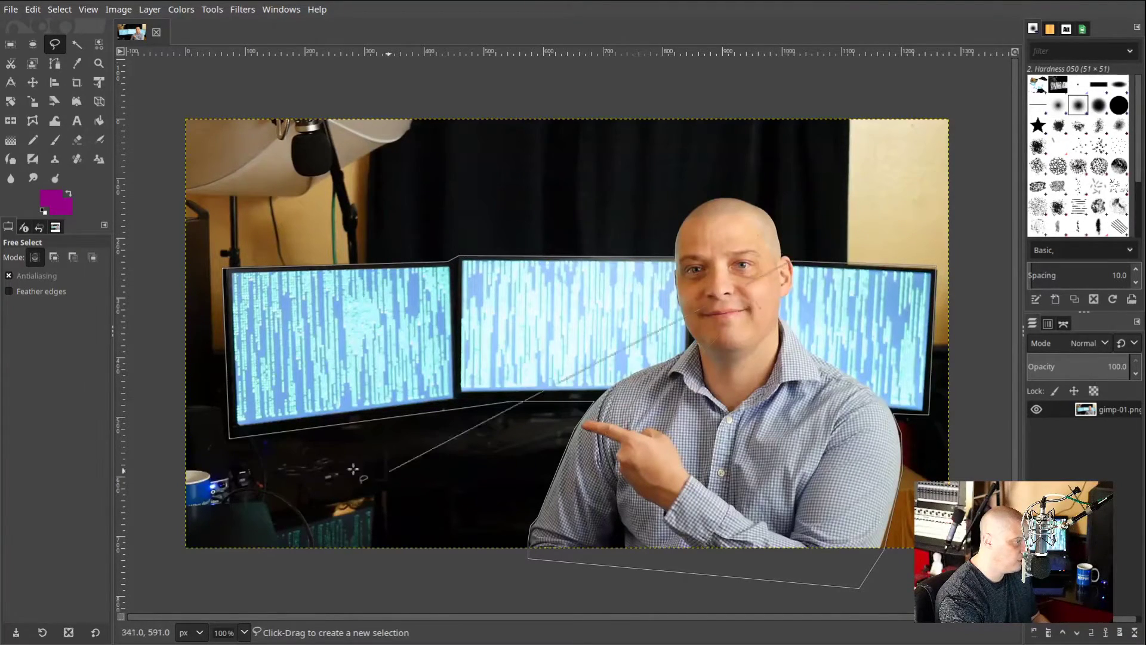
# At 200% zoom, trace freehand over the man's head and close the Free Select outline at its starting point
pyautogui.click(244, 633)
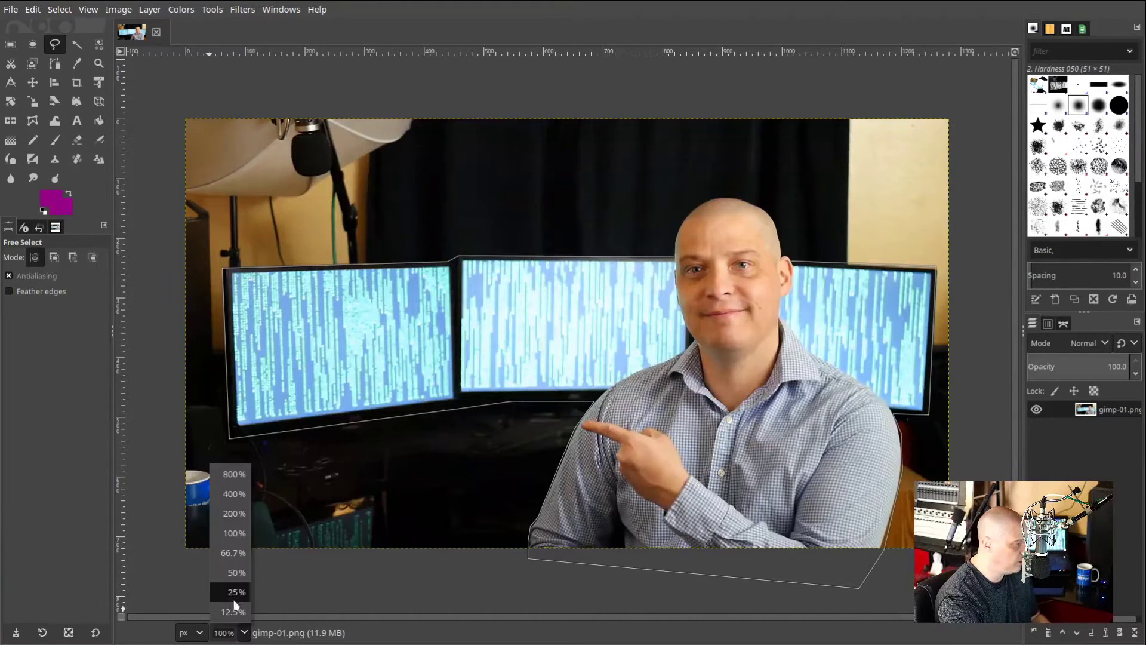
pyautogui.click(234, 513)
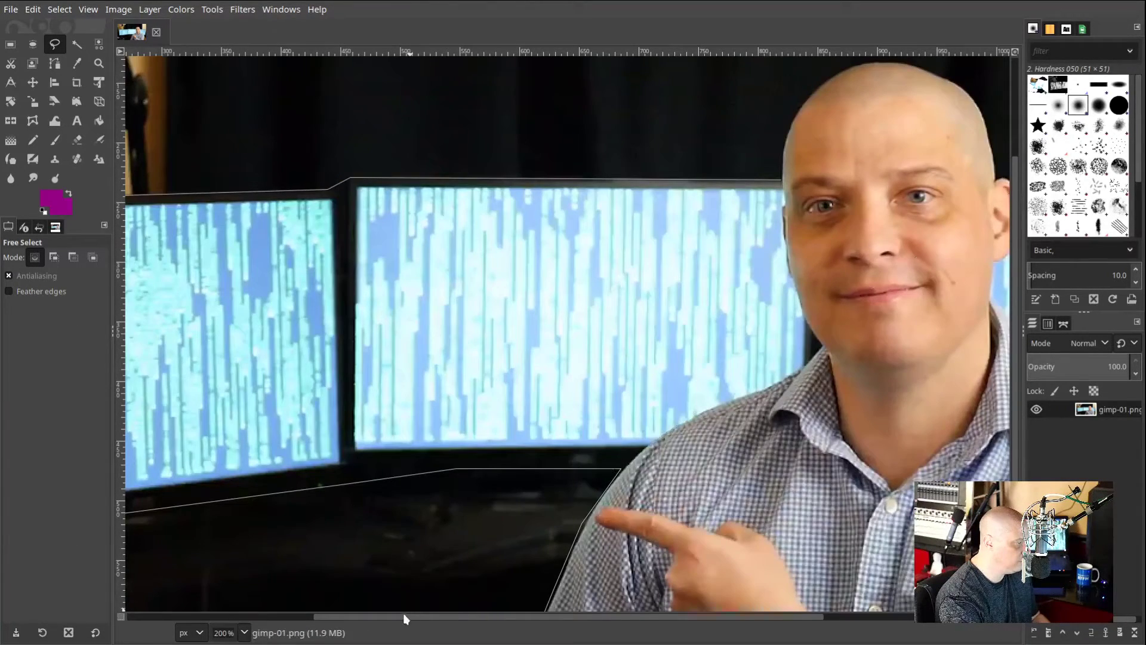
pyautogui.moveTo(404, 619); pyautogui.dragTo(586, 620)
pyautogui.scroll(5, 657, 331)
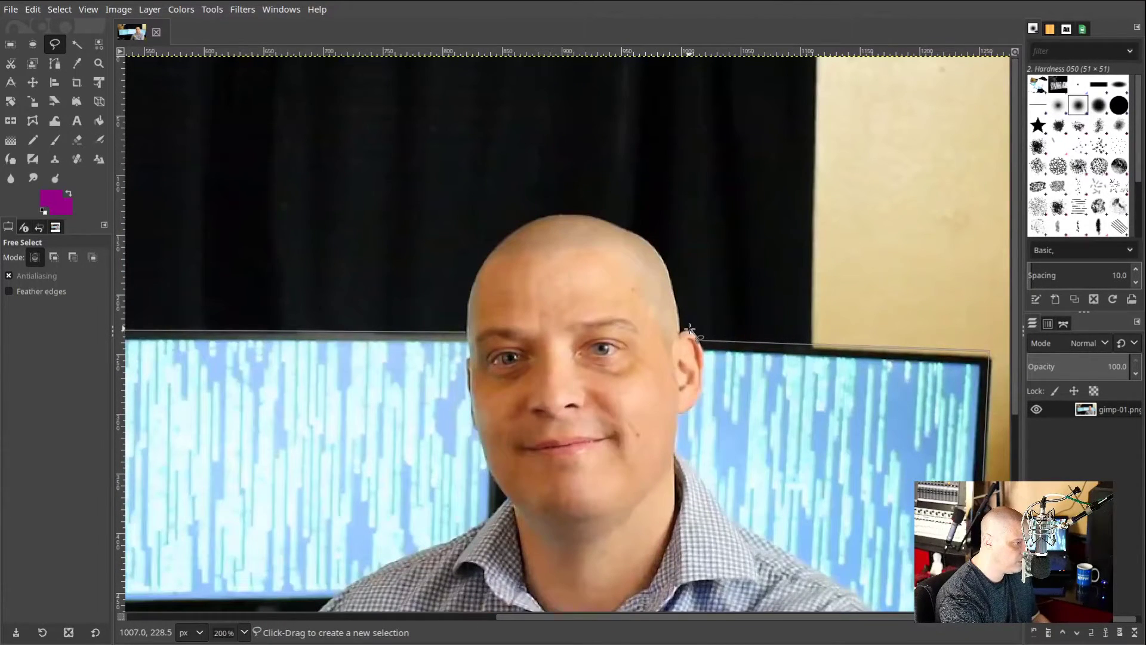
pyautogui.moveTo(682, 332)
pyautogui.mouseDown()
pyautogui.moveTo(663, 251)
pyautogui.moveTo(596, 211)
pyautogui.moveTo(602, 223)
pyautogui.moveTo(568, 214)
pyautogui.moveTo(508, 228)
pyautogui.moveTo(533, 228)
pyautogui.moveTo(488, 248)
pyautogui.moveTo(465, 331)
pyautogui.mouseUp()
pyautogui.click(465, 332)
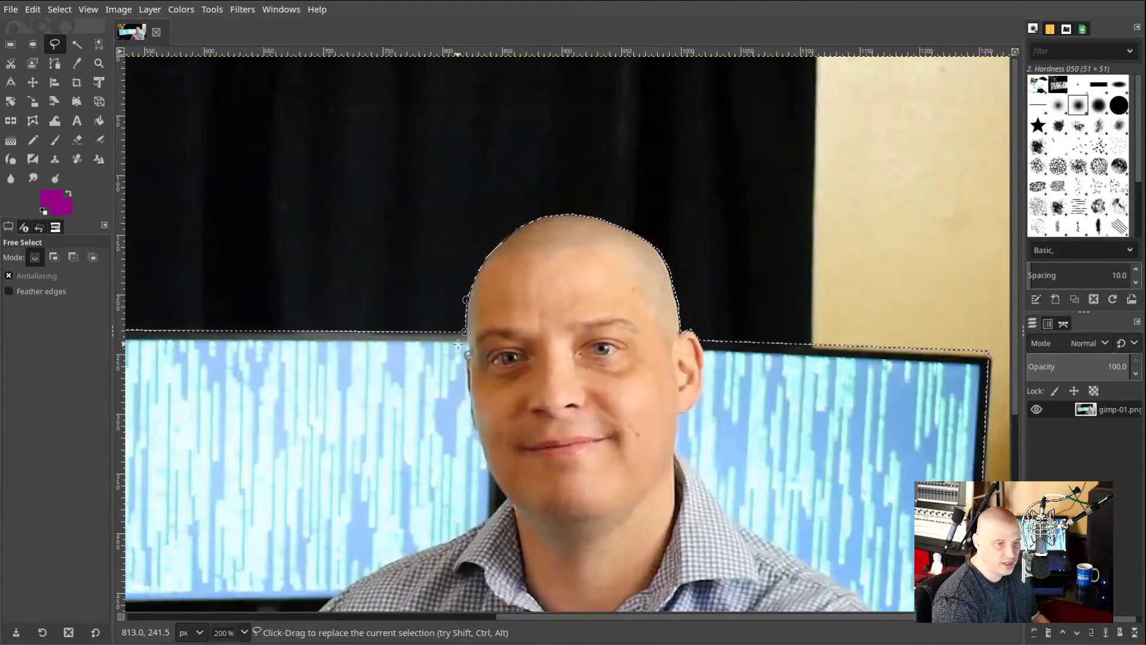
# Cut the selected man and monitors out of the photo and paste them as a new image
pyautogui.click(244, 632)
pyautogui.click(233, 532)
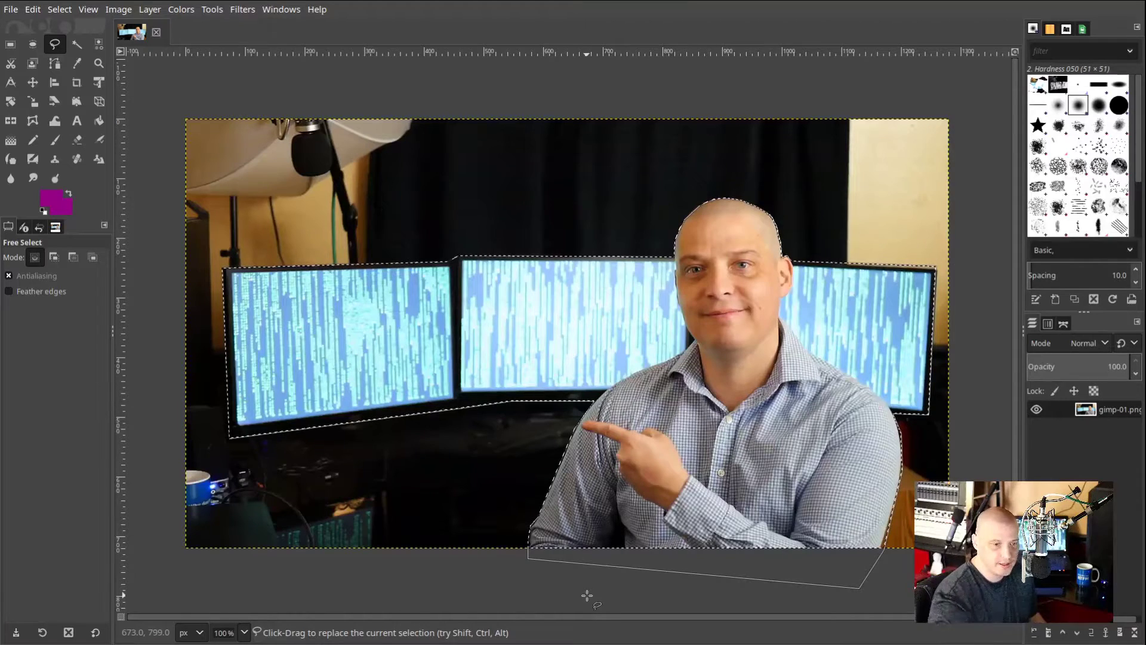
pyautogui.hotkey('ctrl', 'x')
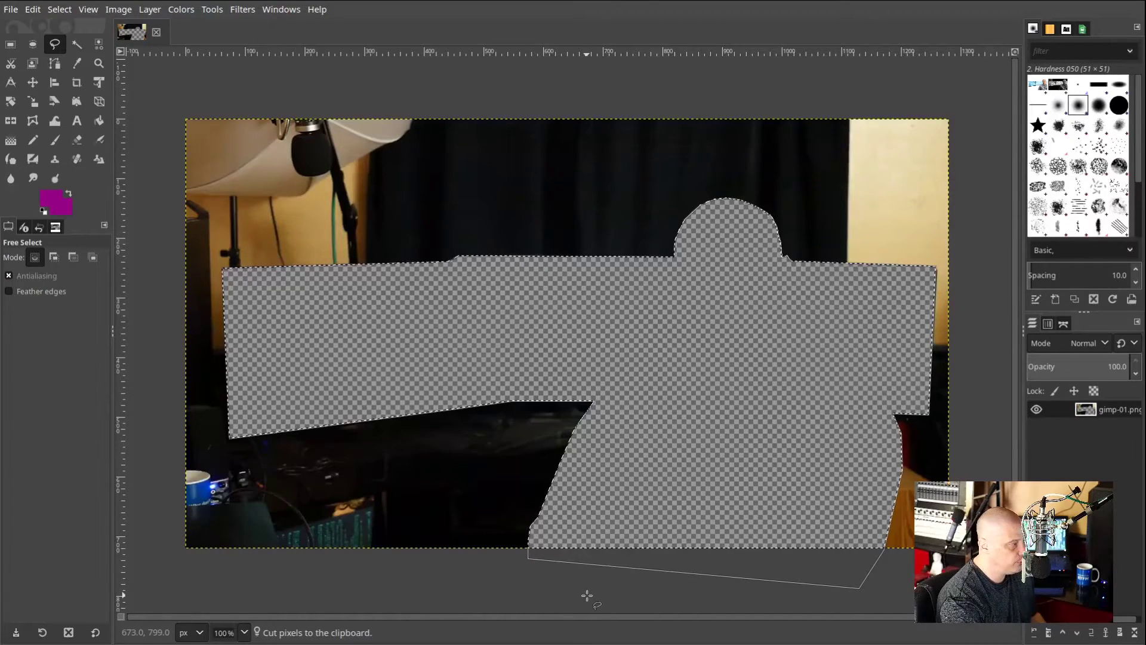
pyautogui.click(32, 9)
pyautogui.moveTo(98, 214)
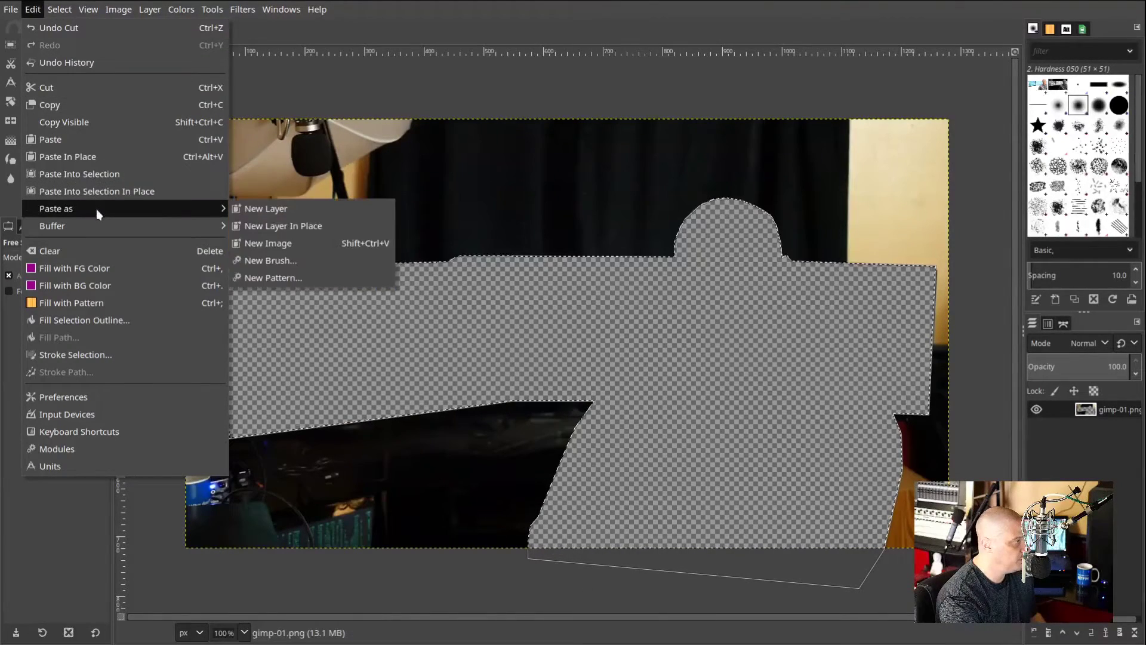
pyautogui.click(362, 243)
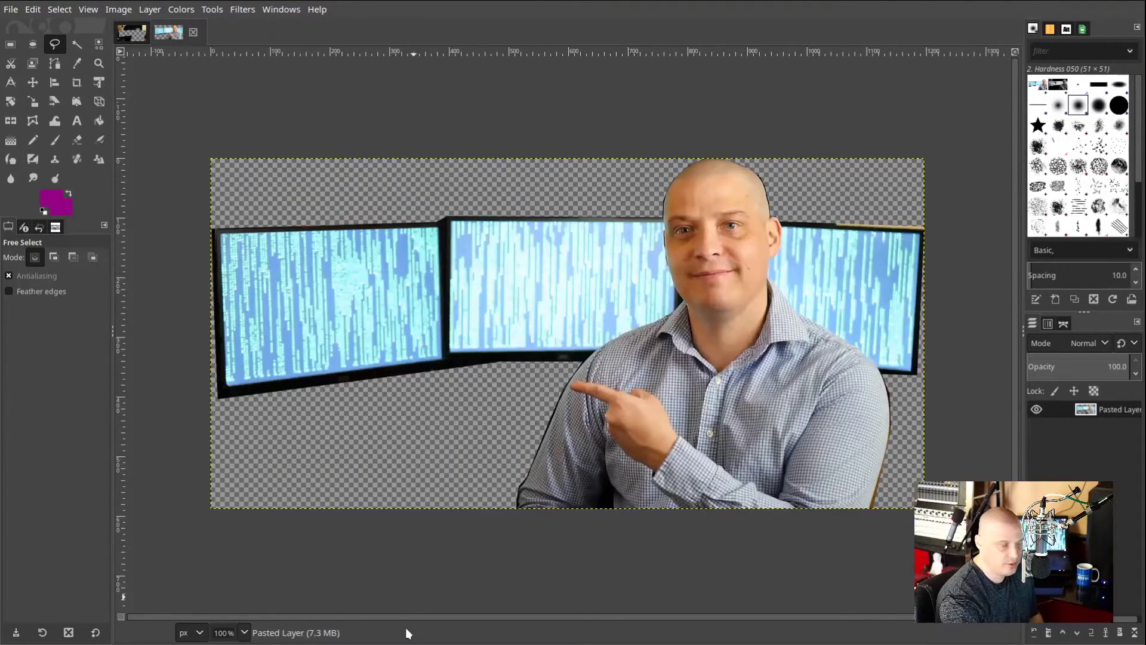
# Undo the cut in the original gimp-01.png image and invert the selection to cover the background
pyautogui.click(131, 32)
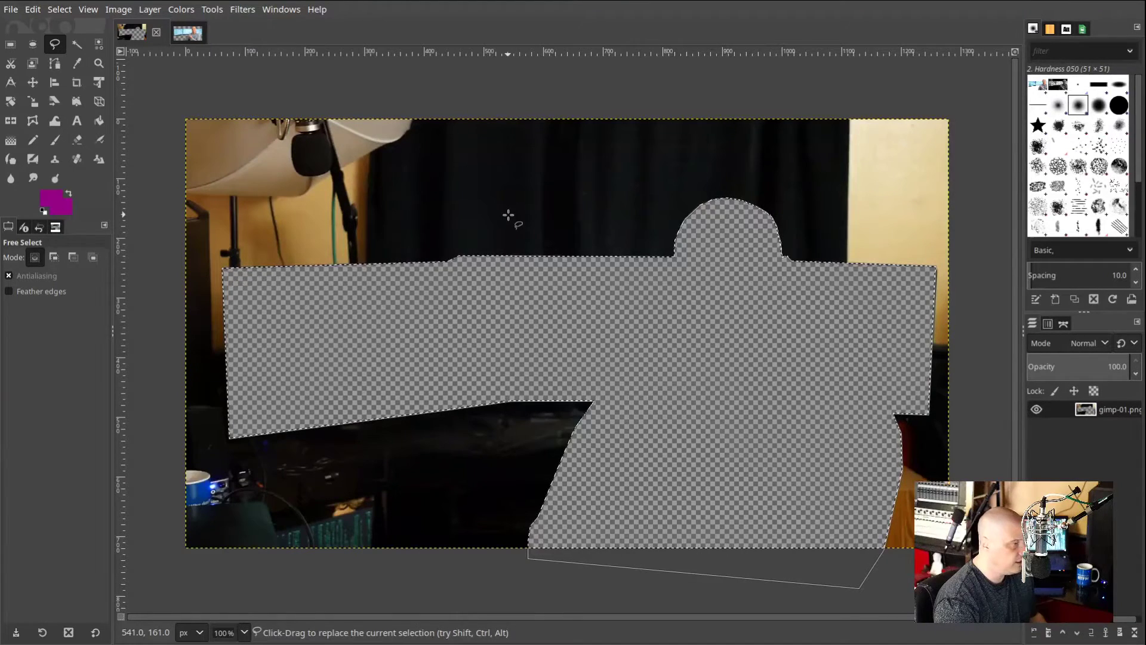
pyautogui.hotkey('ctrl', 'z')
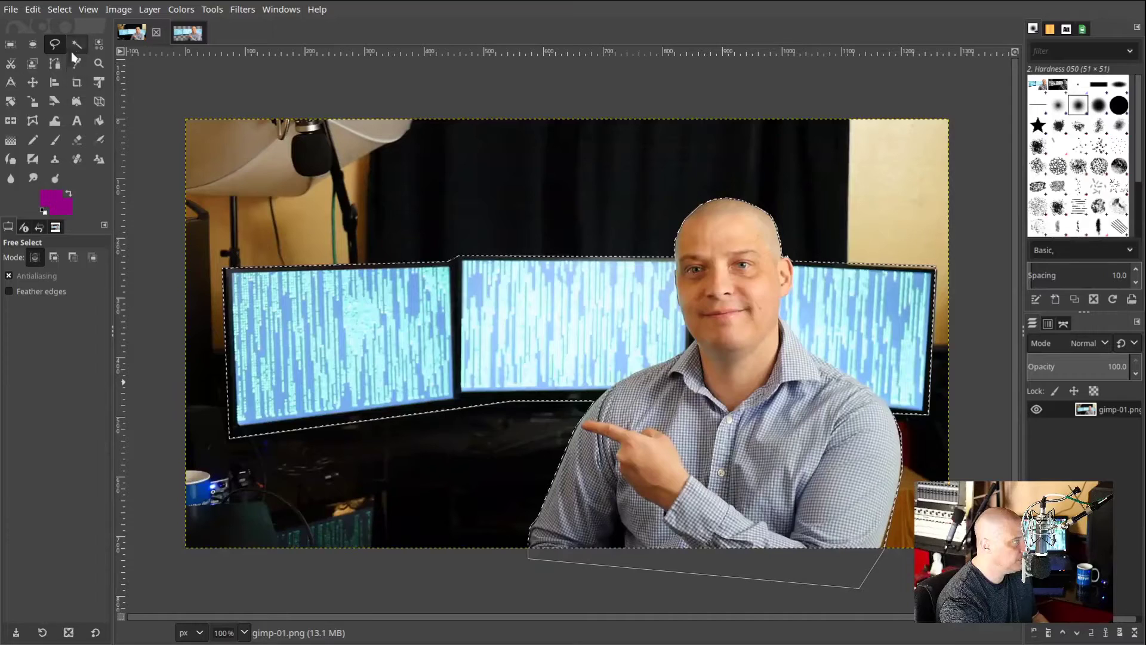
pyautogui.click(59, 9)
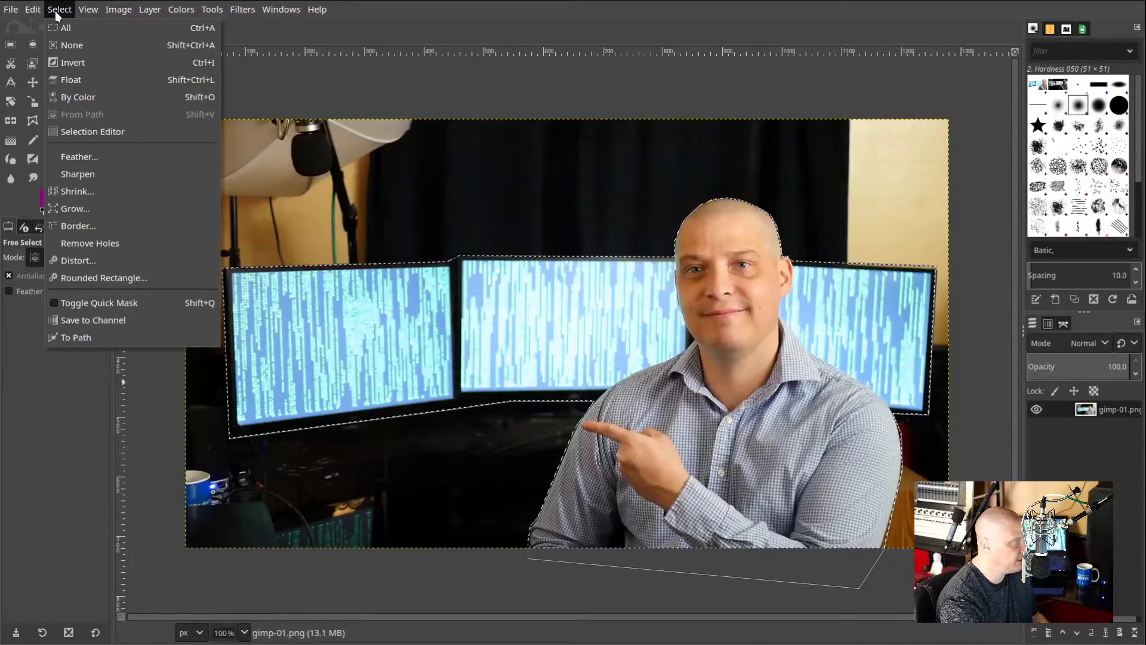
pyautogui.click(74, 59)
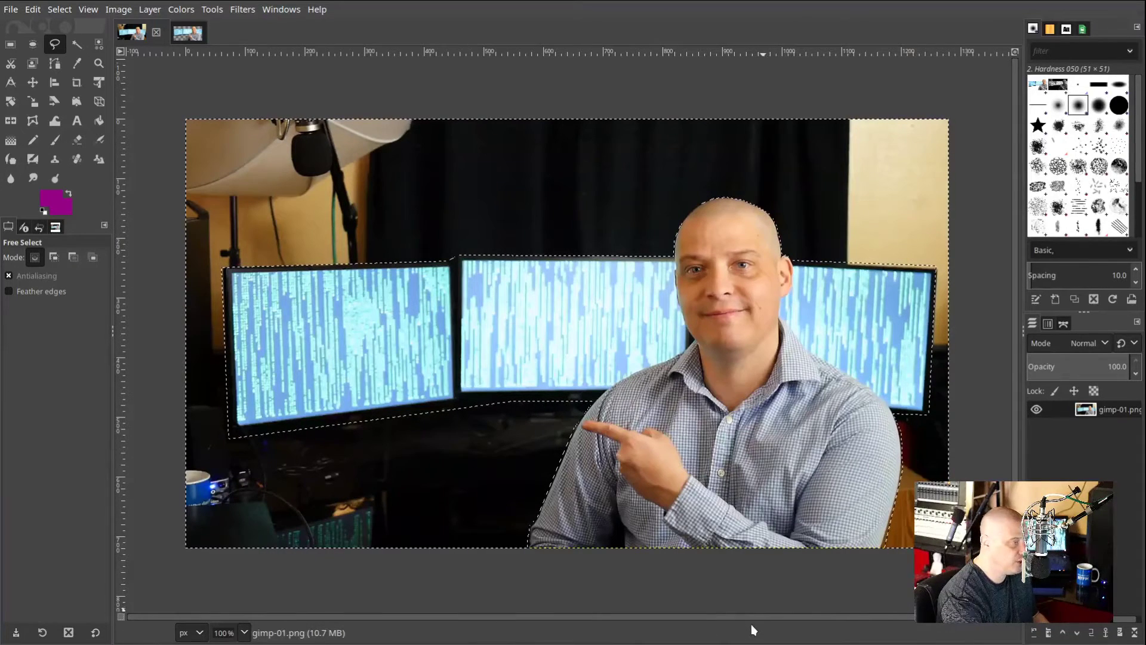
# Set both the foreground and background colours to black (000000)
pyautogui.click(49, 202)
pyautogui.click(60, 191)
pyautogui.moveTo(60, 192); pyautogui.dragTo(173, 304)
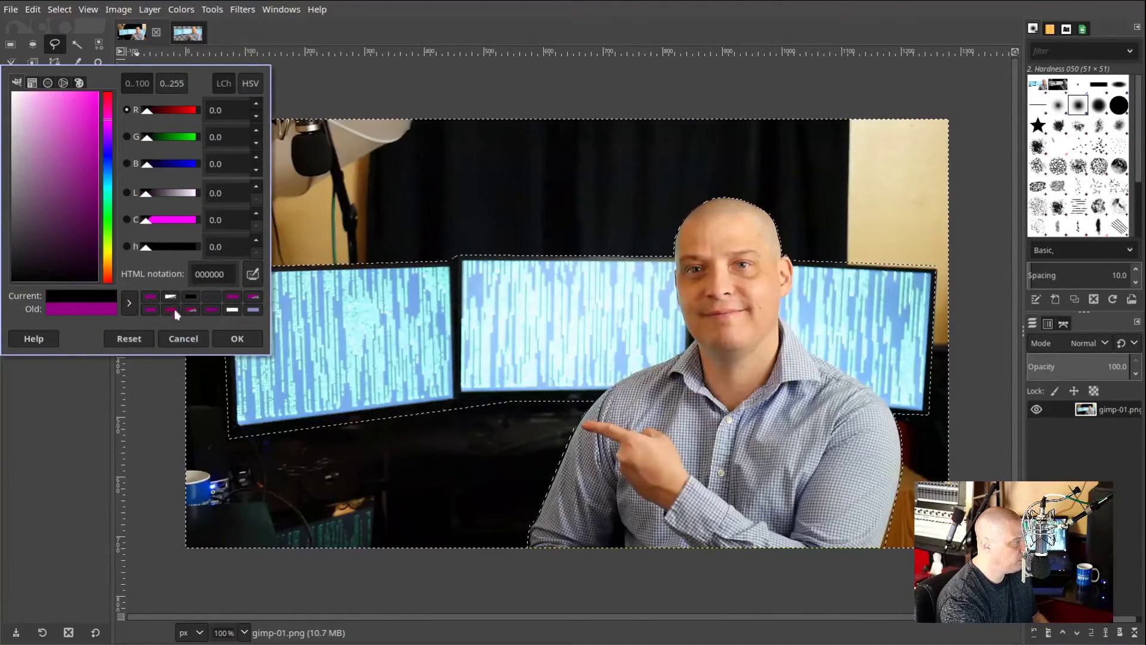
pyautogui.click(227, 339)
pyautogui.click(49, 198)
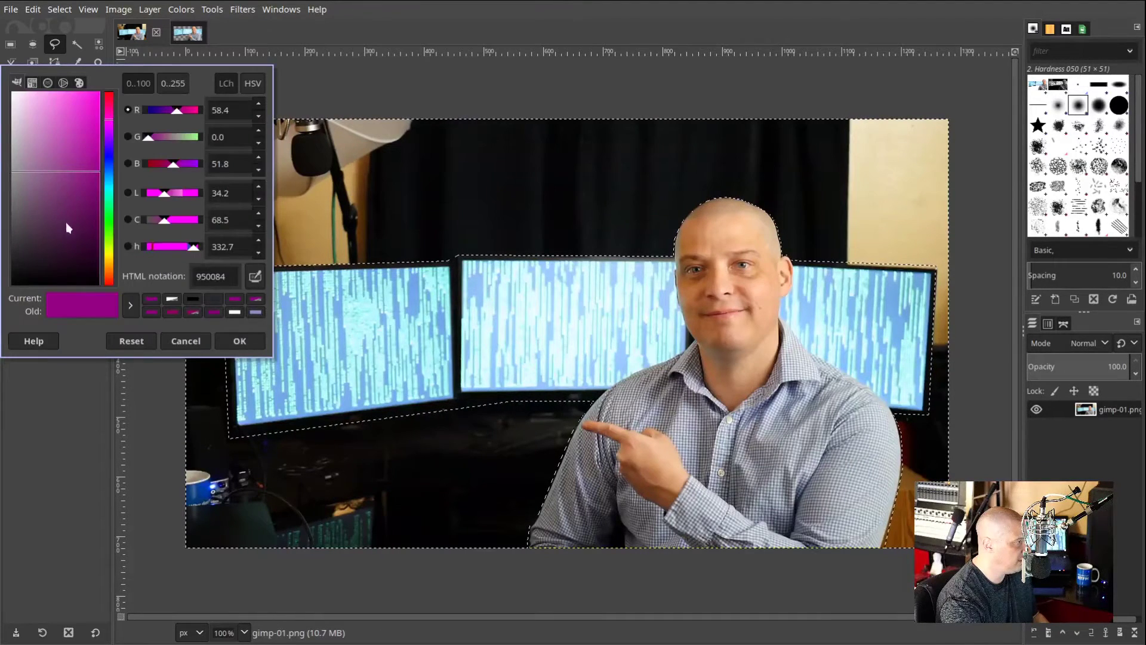
pyautogui.click(192, 298)
pyautogui.click(239, 340)
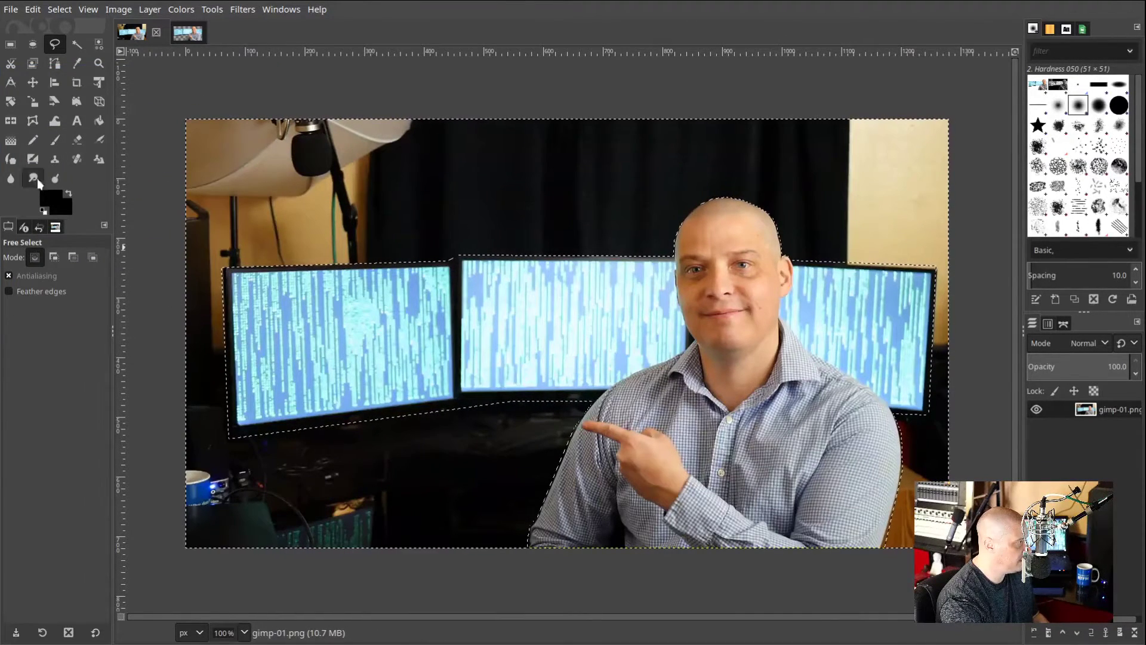
# Fill the selected background around the man and monitors with a black gradient and clear the selection
pyautogui.click(12, 144)
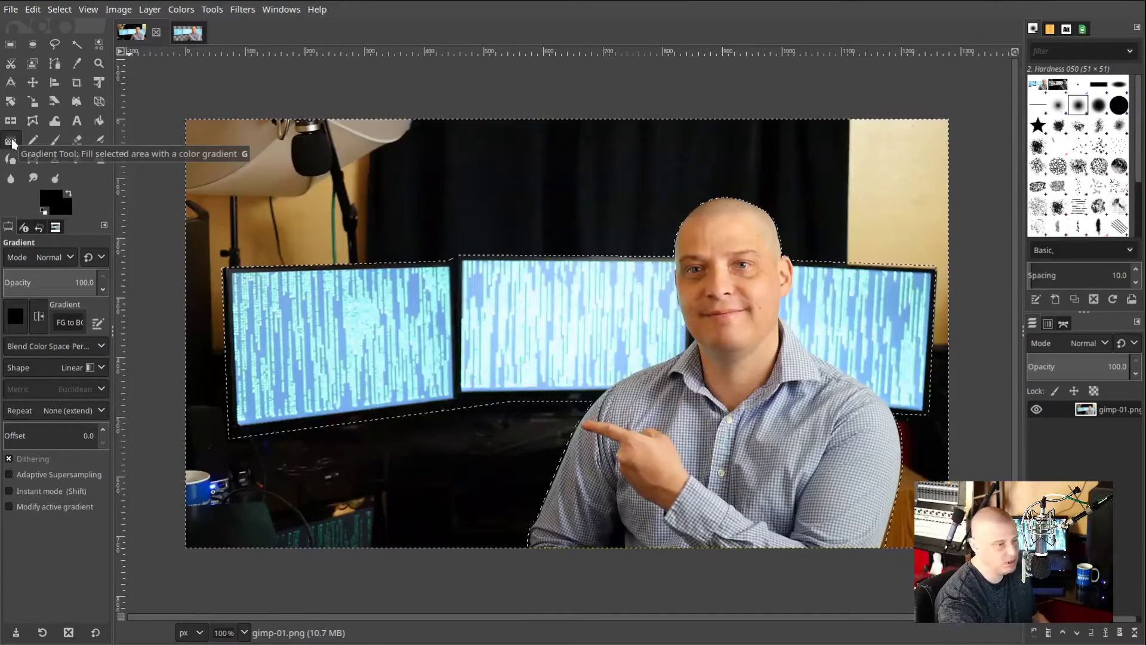
pyautogui.moveTo(257, 128); pyautogui.dragTo(276, 175)
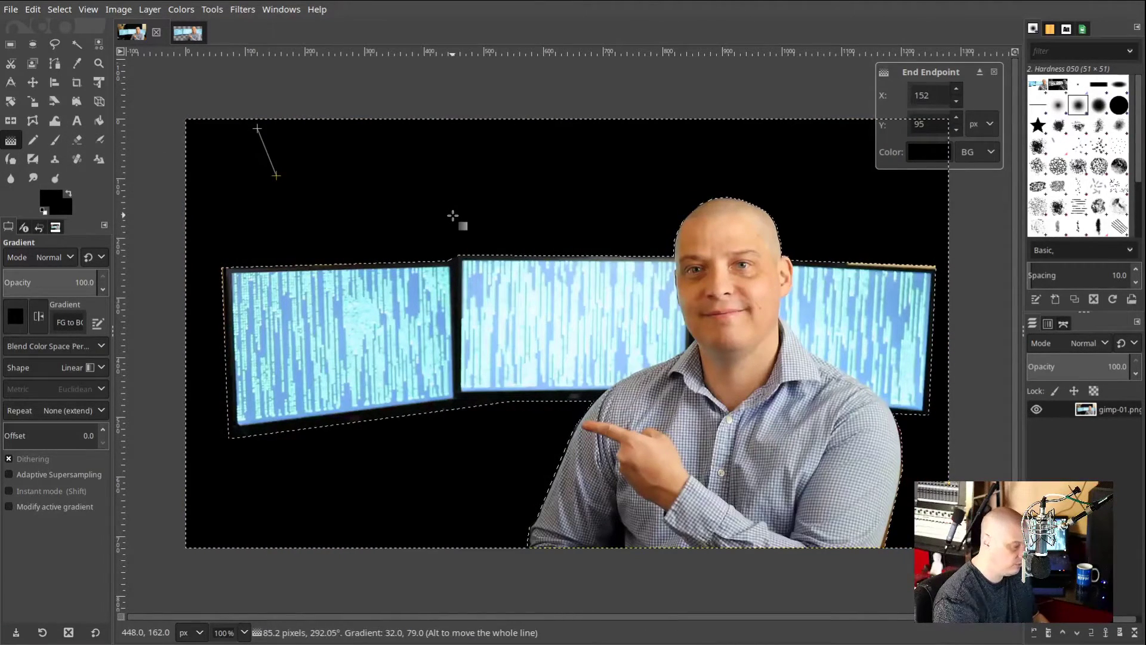
pyautogui.click(10, 44)
pyautogui.click(390, 315)
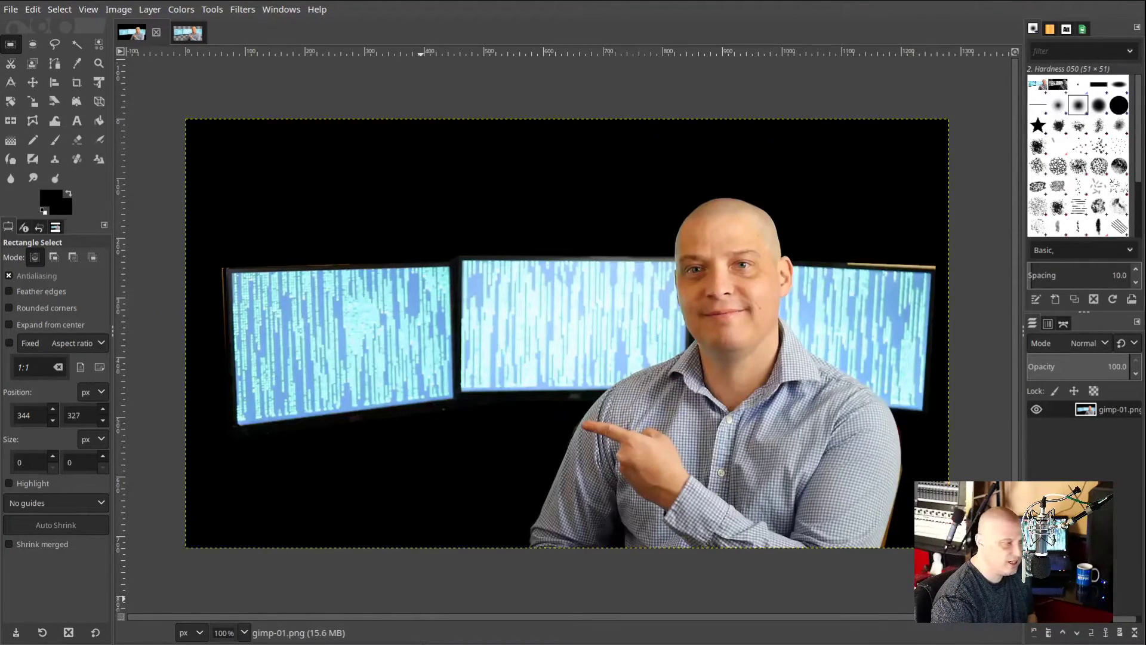
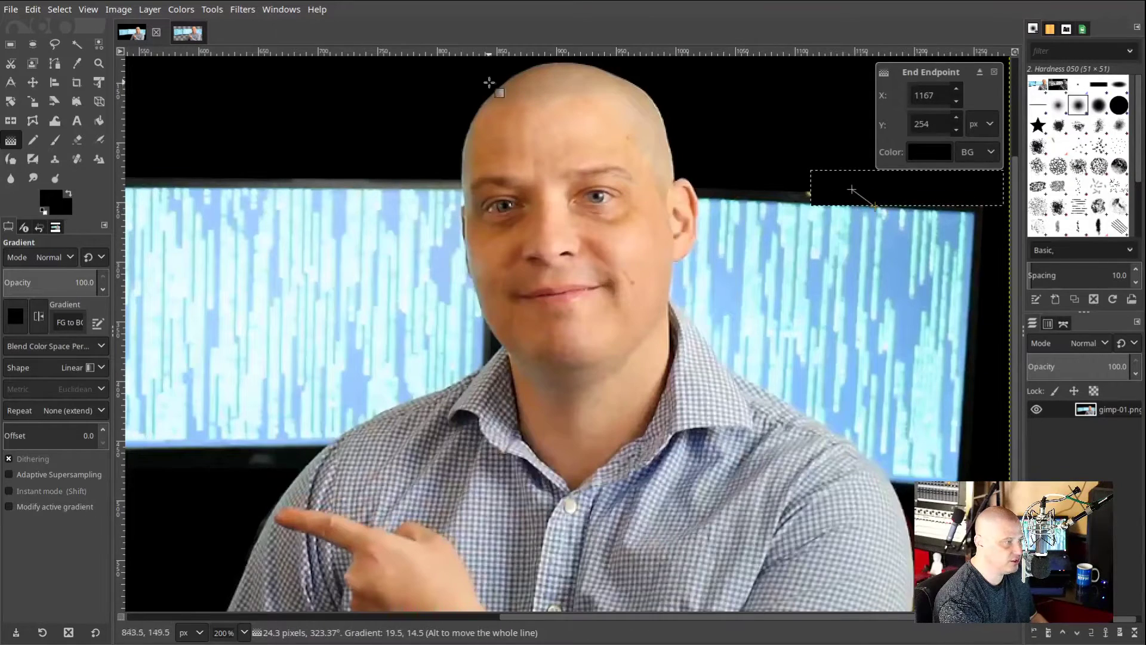
# Undo the black fill of the rectangle above the third monitor and clear the rectangular selection
pyautogui.press('r')
pyautogui.click(313, 130)
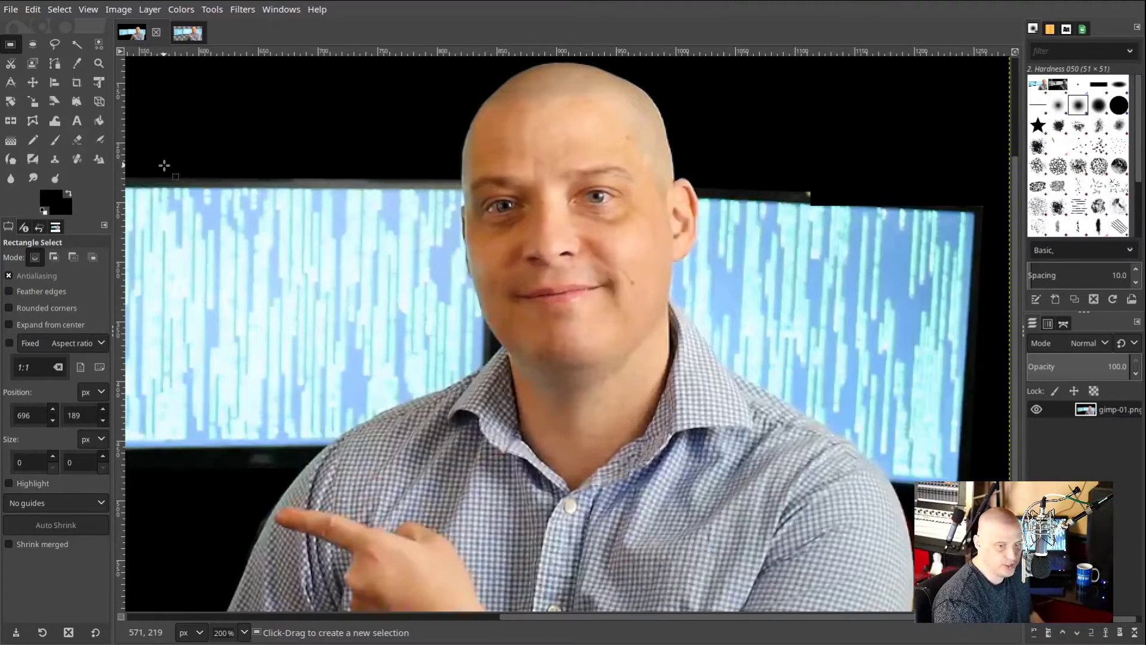
pyautogui.hotkey('ctrl', 'z')
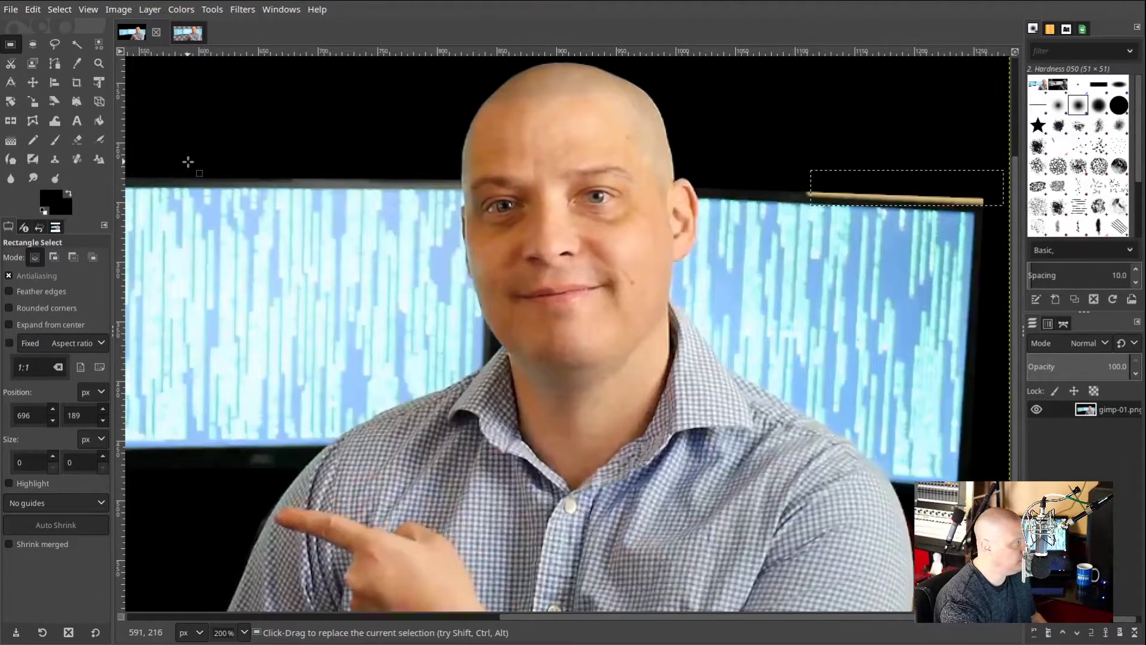
pyautogui.click(190, 160)
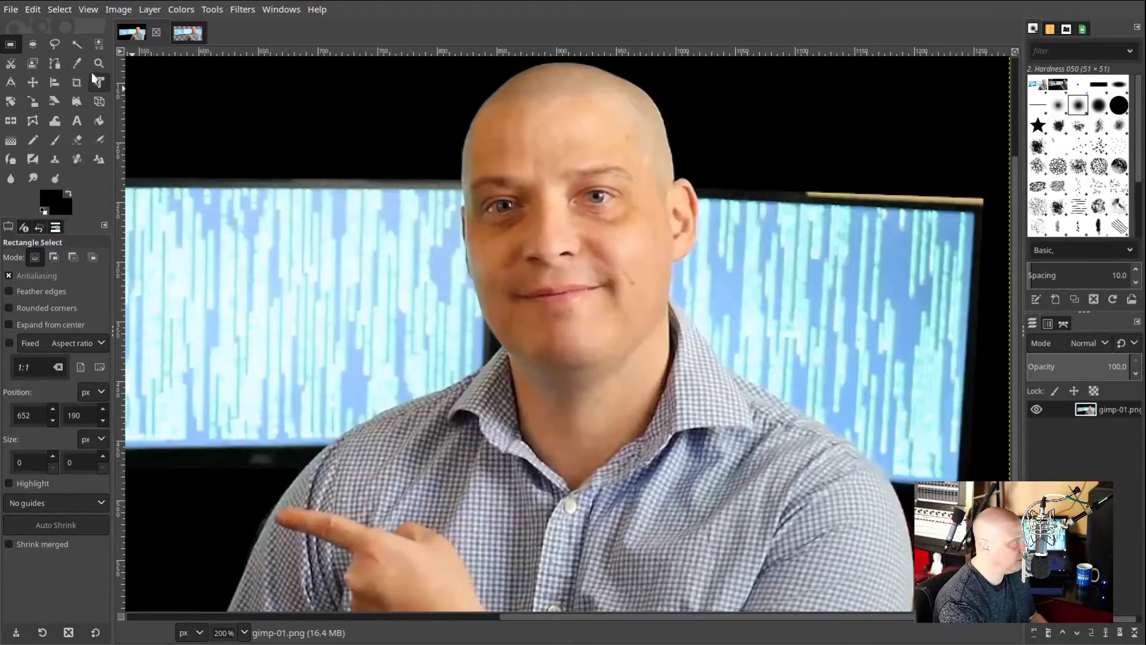
# Outline the leftover tan strip along the third monitor's top edge with Free Select and close the selection
pyautogui.click(55, 44)
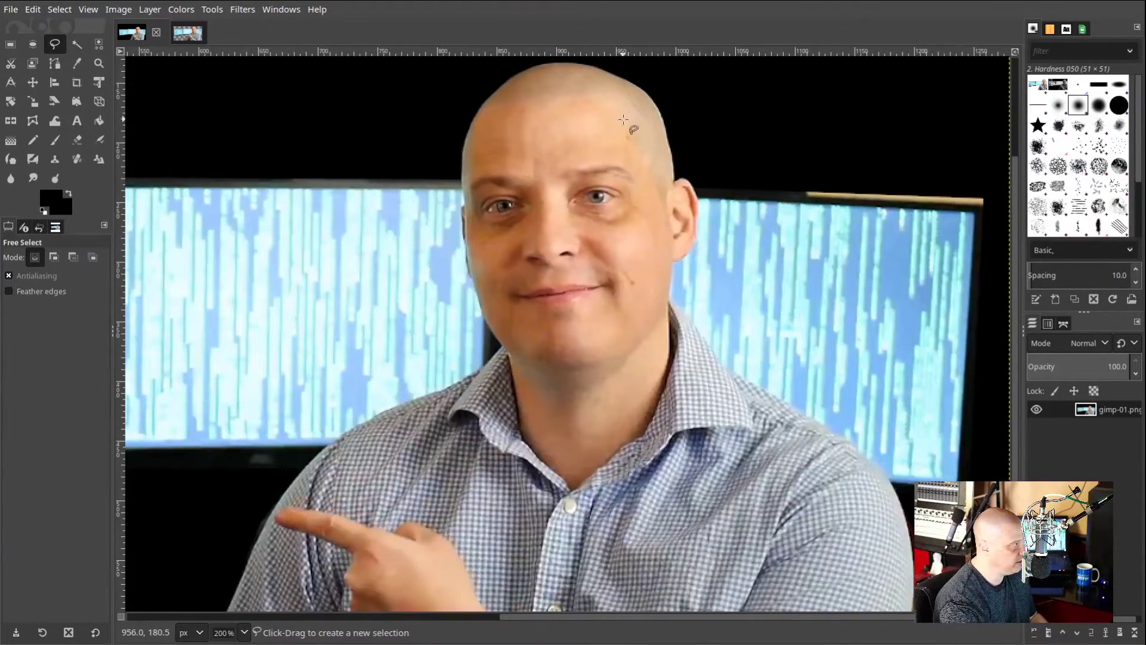
pyautogui.click(984, 204)
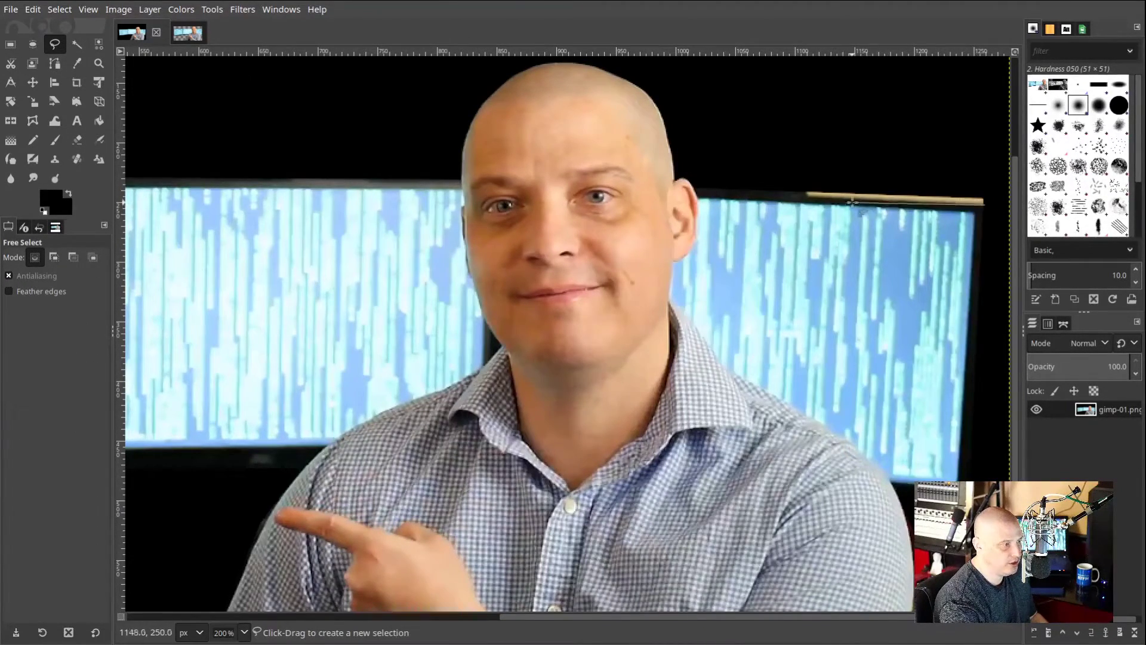
pyautogui.click(802, 194)
pyautogui.click(869, 163)
pyautogui.click(949, 173)
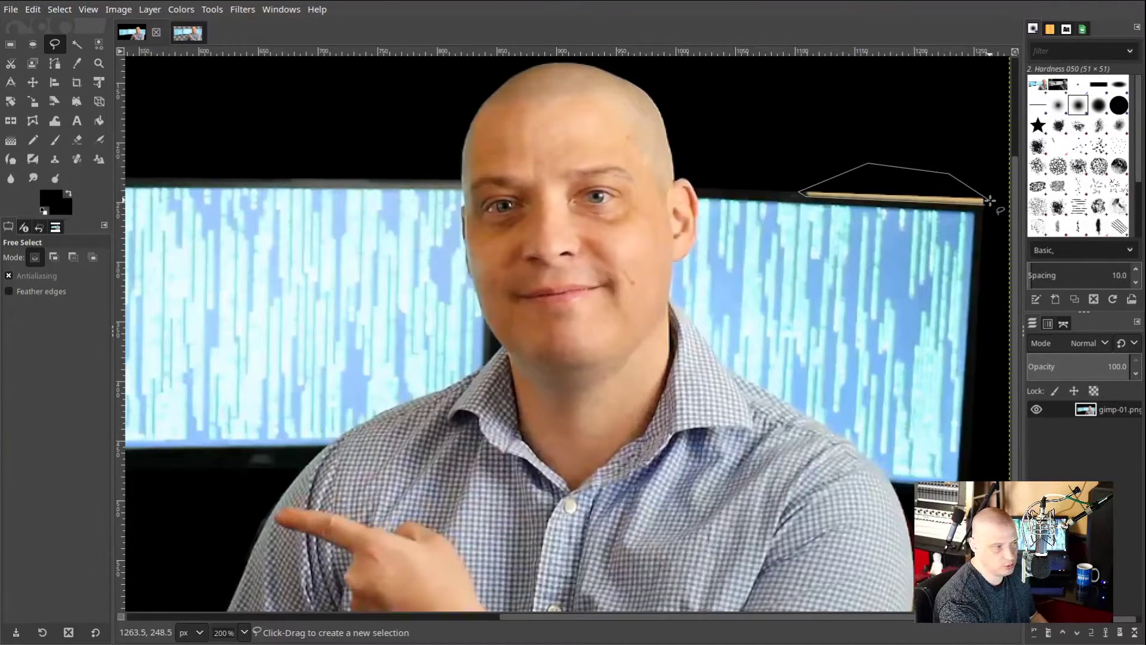
pyautogui.click(986, 201)
pyautogui.press('Return')
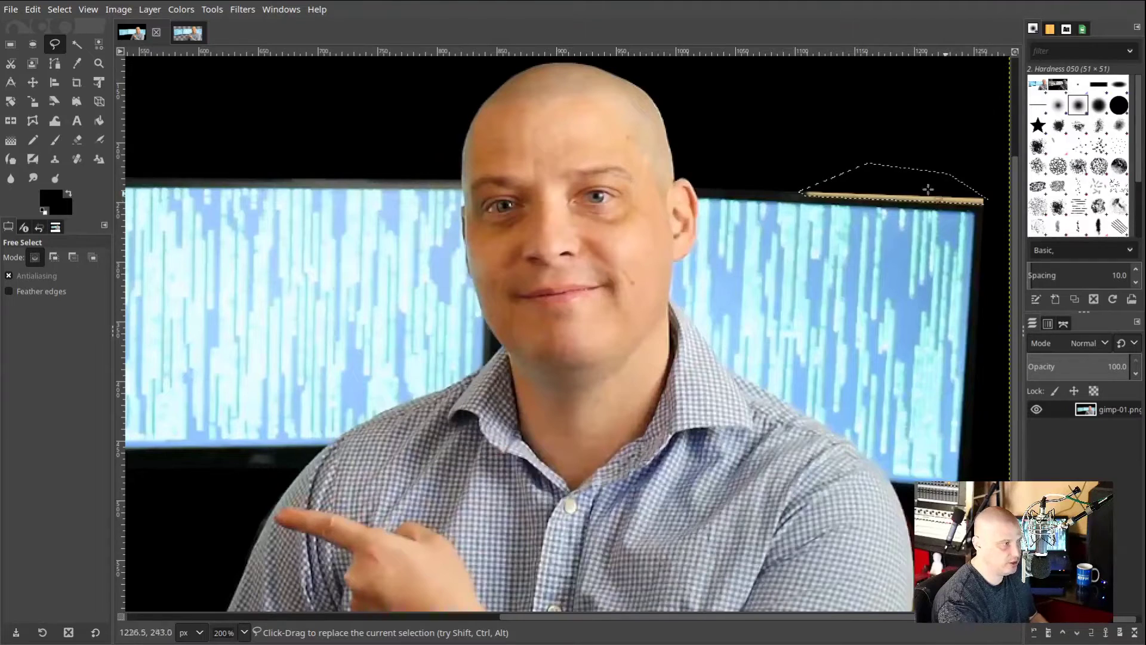
# Fill the selected strip above the third monitor with the black gradient and clear the selection
pyautogui.click(10, 140)
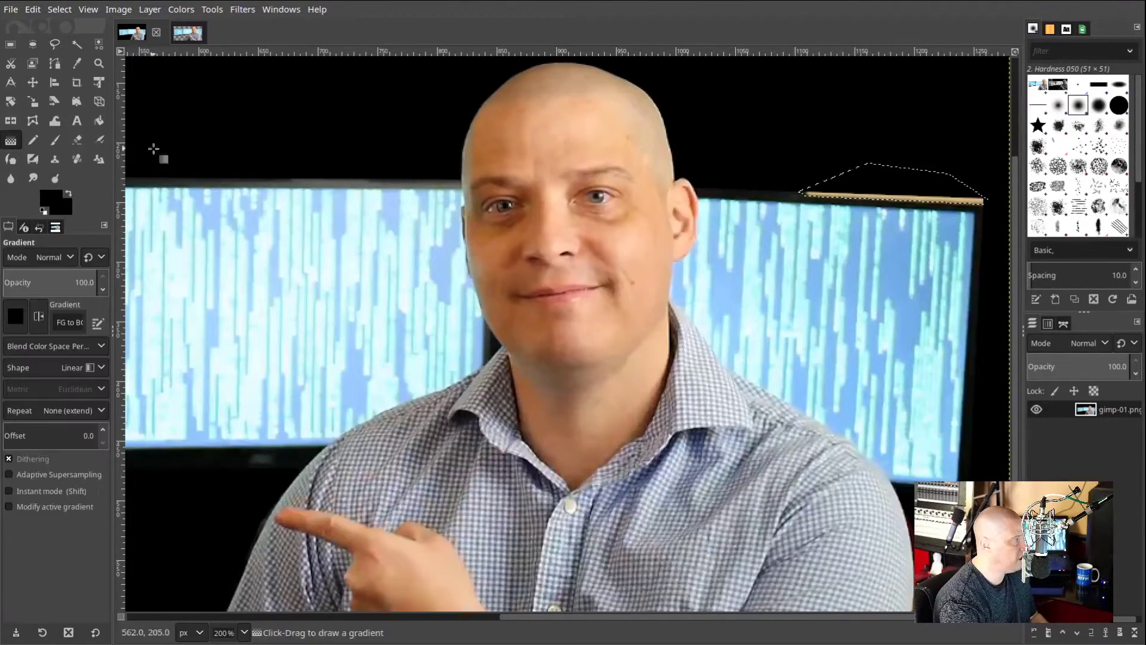
pyautogui.moveTo(858, 185); pyautogui.dragTo(874, 225)
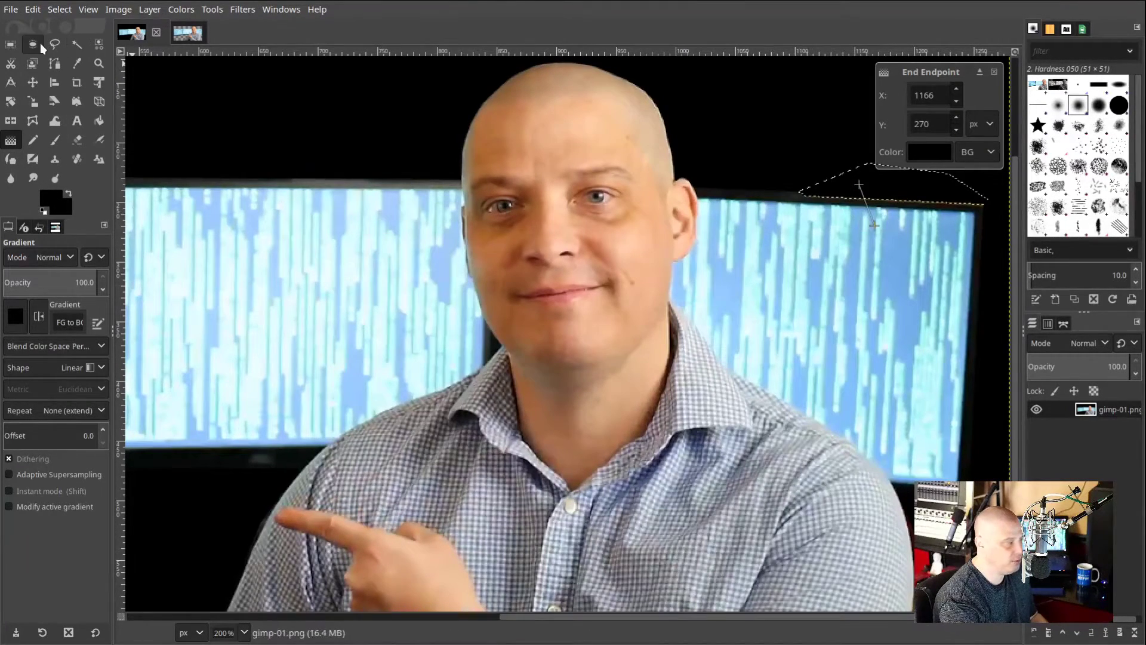
pyautogui.click(10, 44)
pyautogui.click(284, 115)
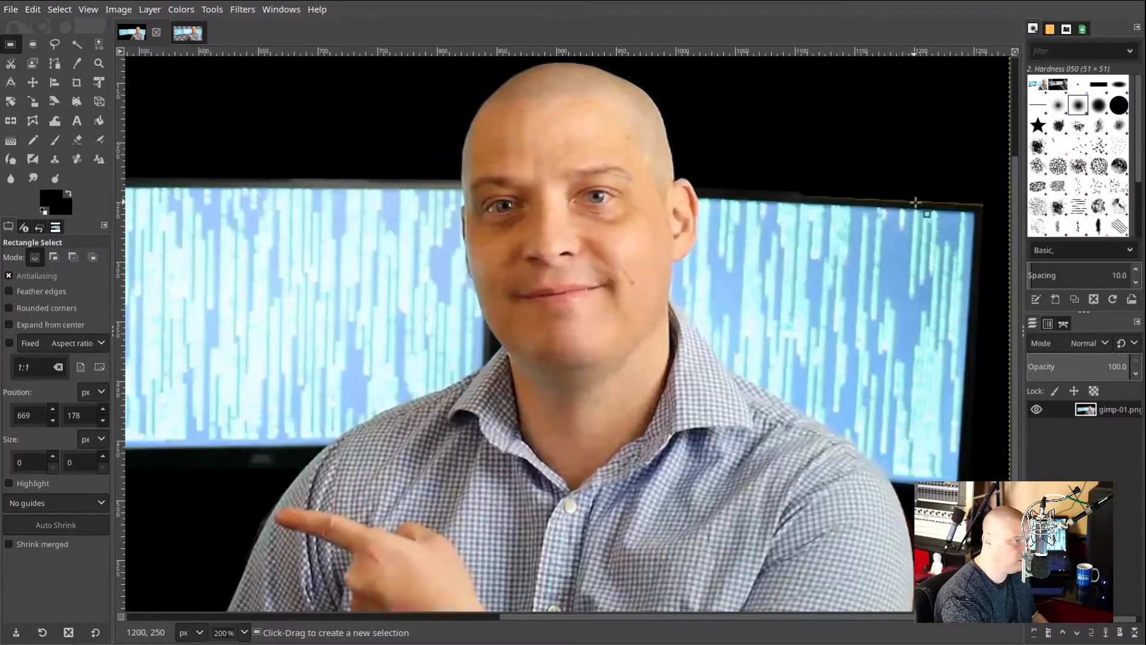
pyautogui.click(244, 633)
pyautogui.click(245, 544)
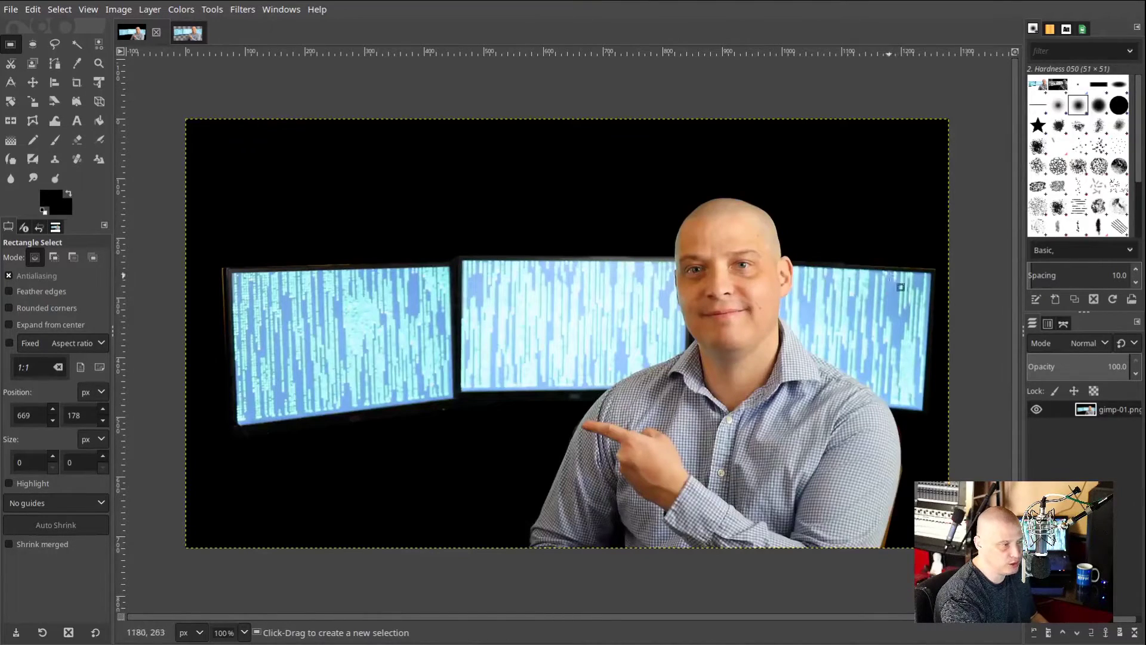
# At 200% zoom, outline the leftover brown fringe along the first monitor's top and outer side edges with Free Select
pyautogui.click(245, 627)
pyautogui.click(234, 513)
pyautogui.moveTo(328, 616); pyautogui.dragTo(109, 310)
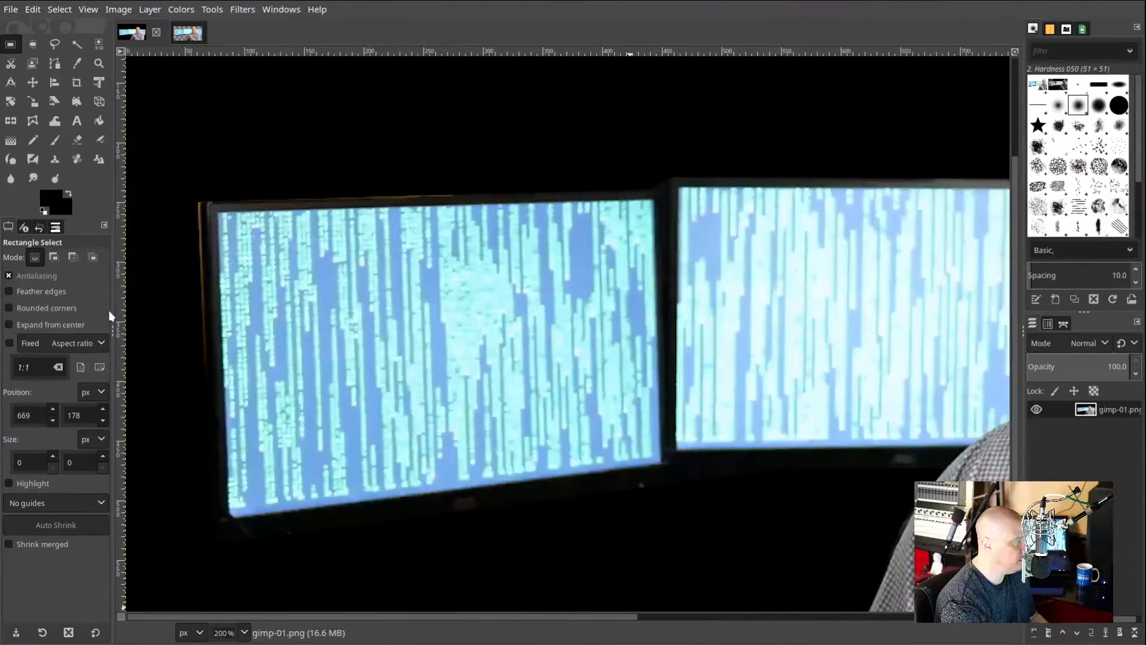
pyautogui.click(54, 43)
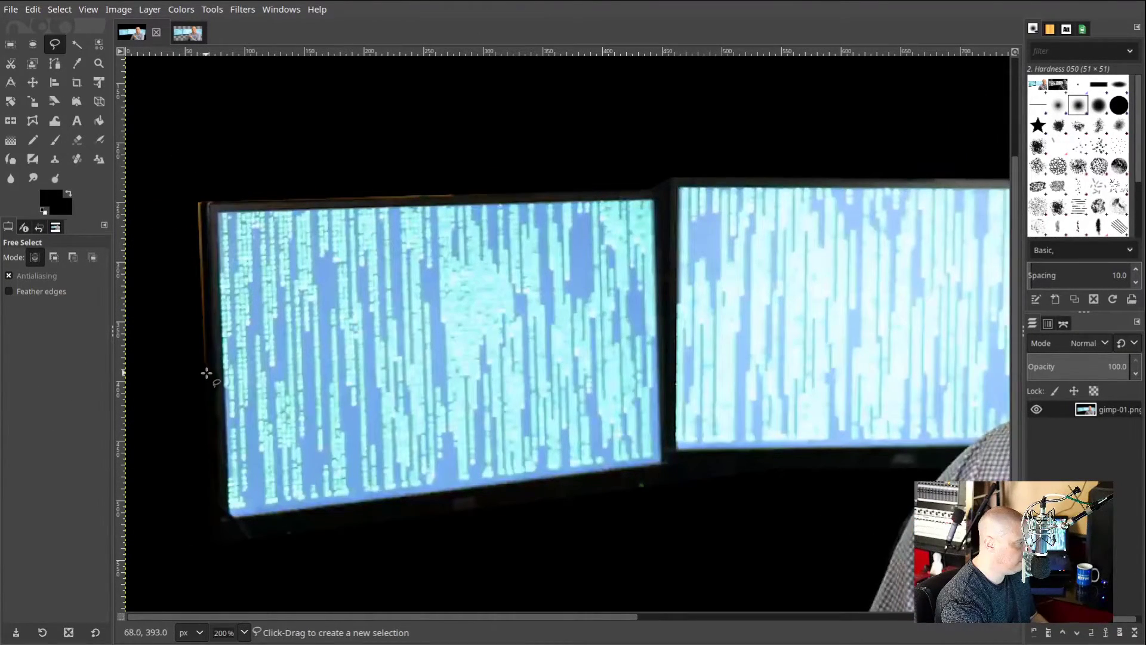
pyautogui.click(206, 373)
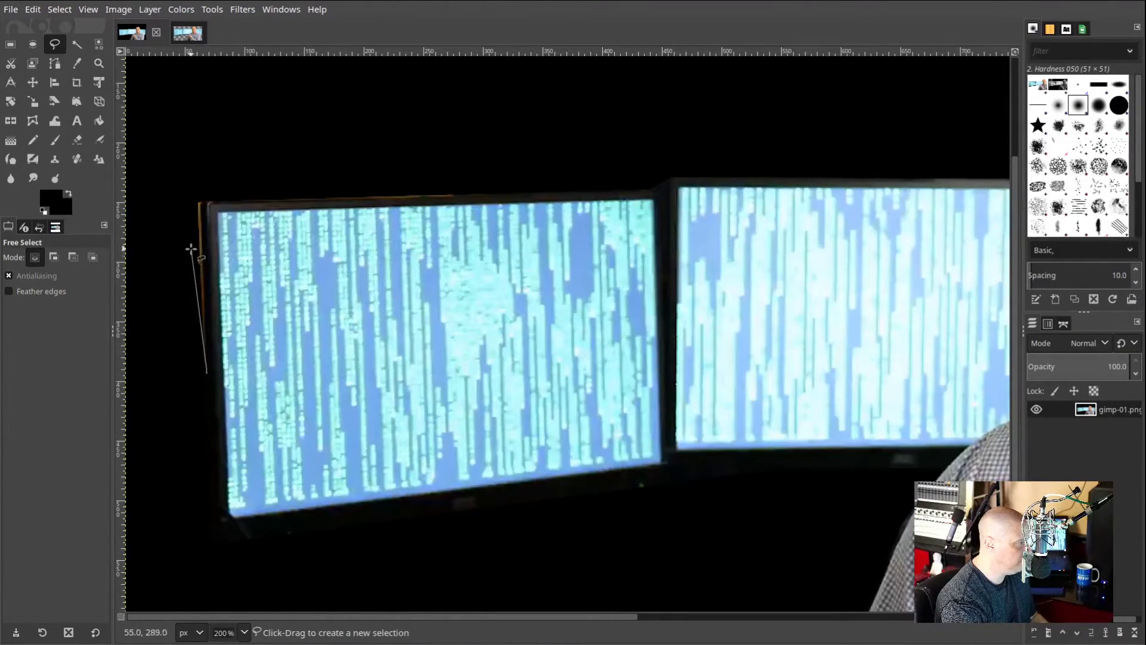
pyautogui.click(203, 205)
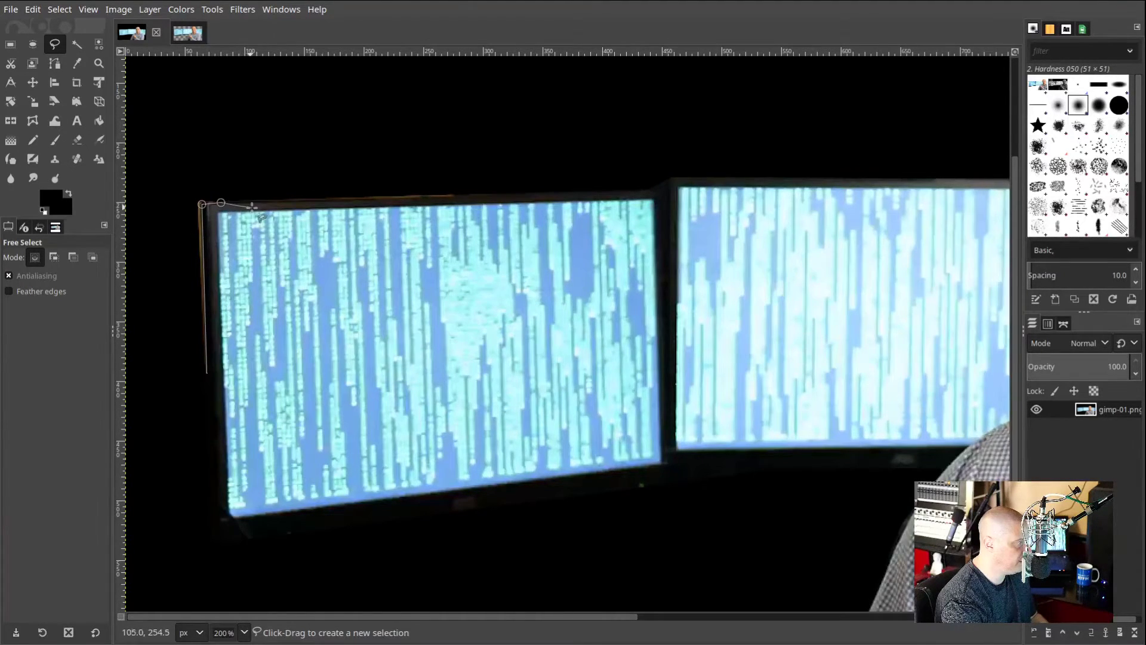
pyautogui.click(540, 194)
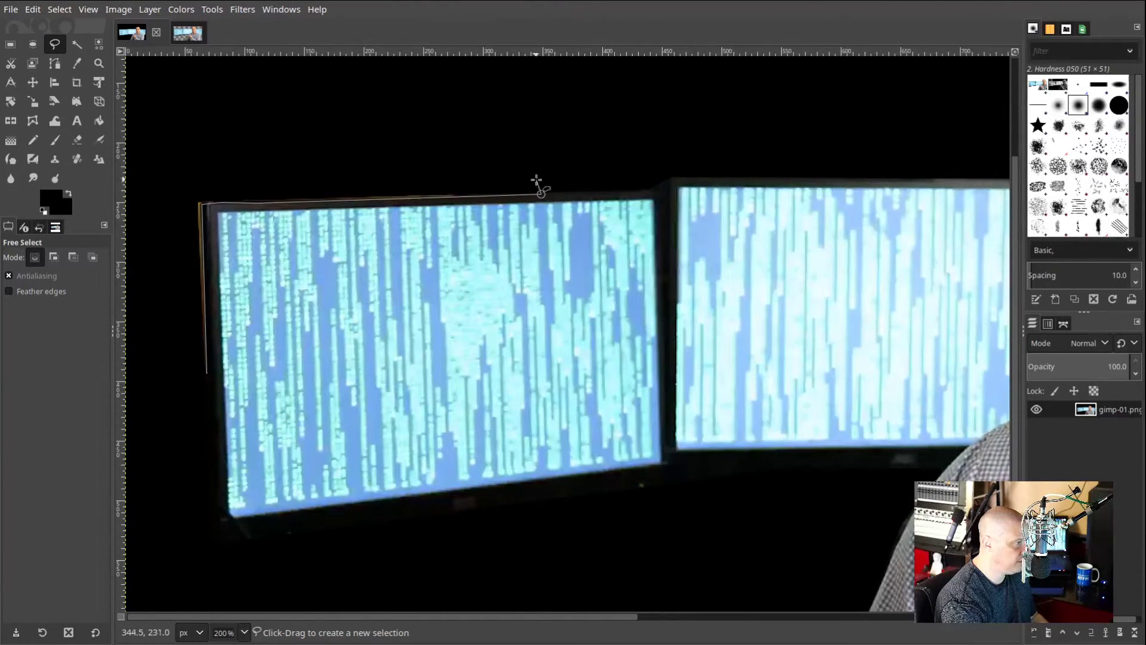
pyautogui.click(398, 118)
pyautogui.click(157, 146)
pyautogui.click(175, 411)
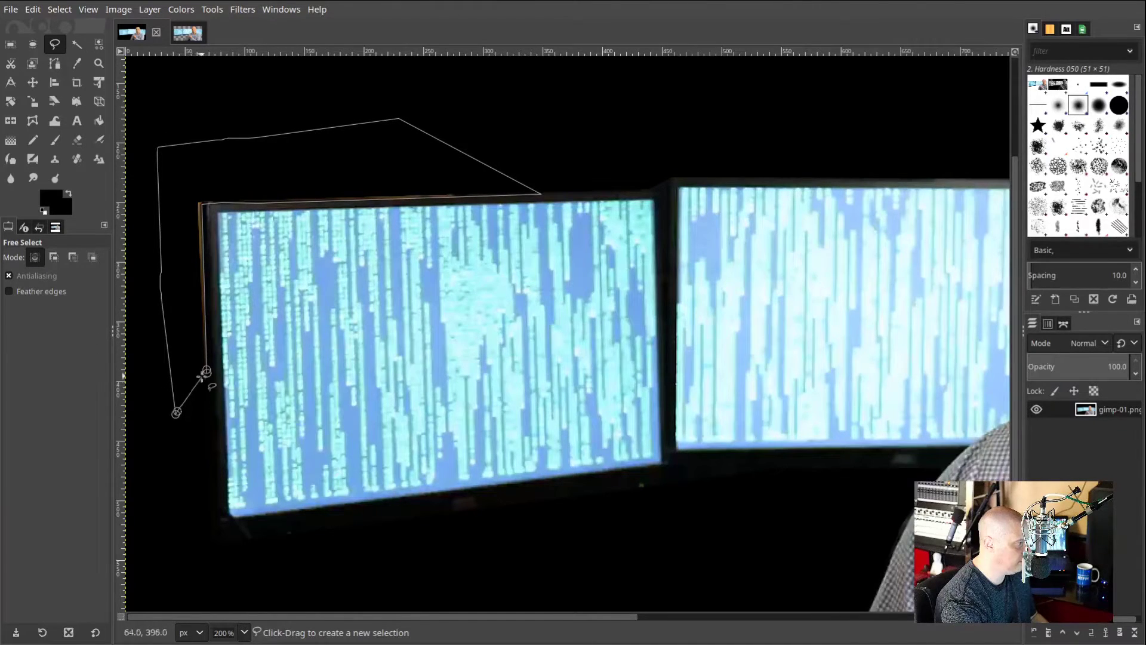
pyautogui.click(205, 371)
pyautogui.press('Return')
# Fill the selected fringe around the first monitor with the black gradient, clear the selection and return to 100% zoom
pyautogui.click(11, 141)
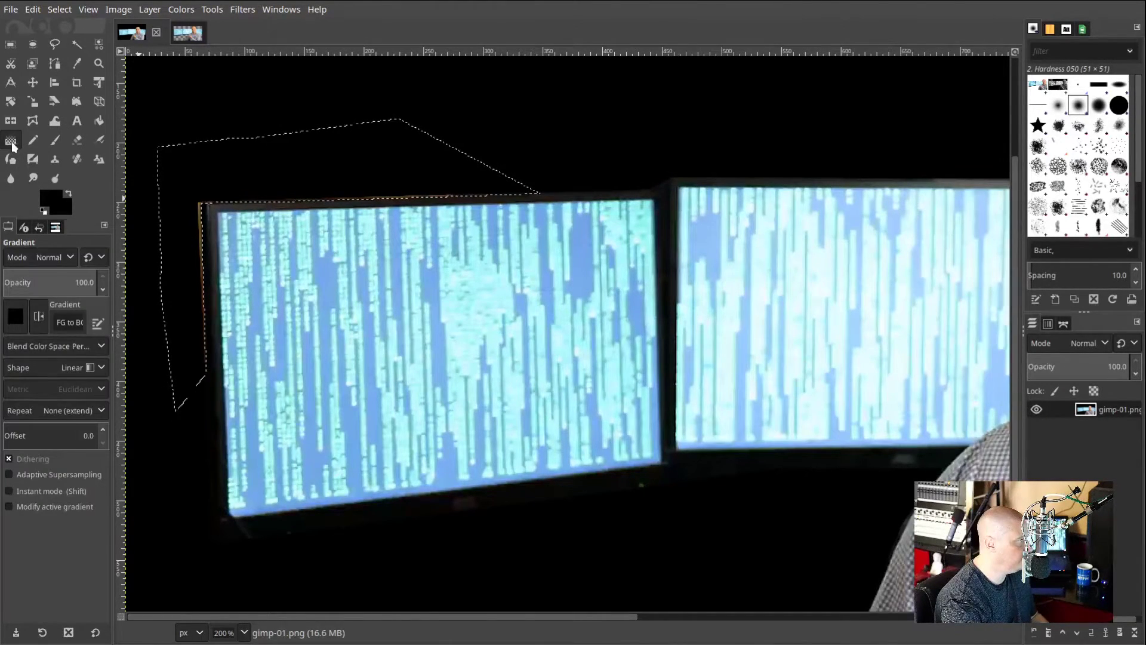
pyautogui.moveTo(190, 177); pyautogui.dragTo(203, 220)
pyautogui.click(11, 45)
pyautogui.click(320, 115)
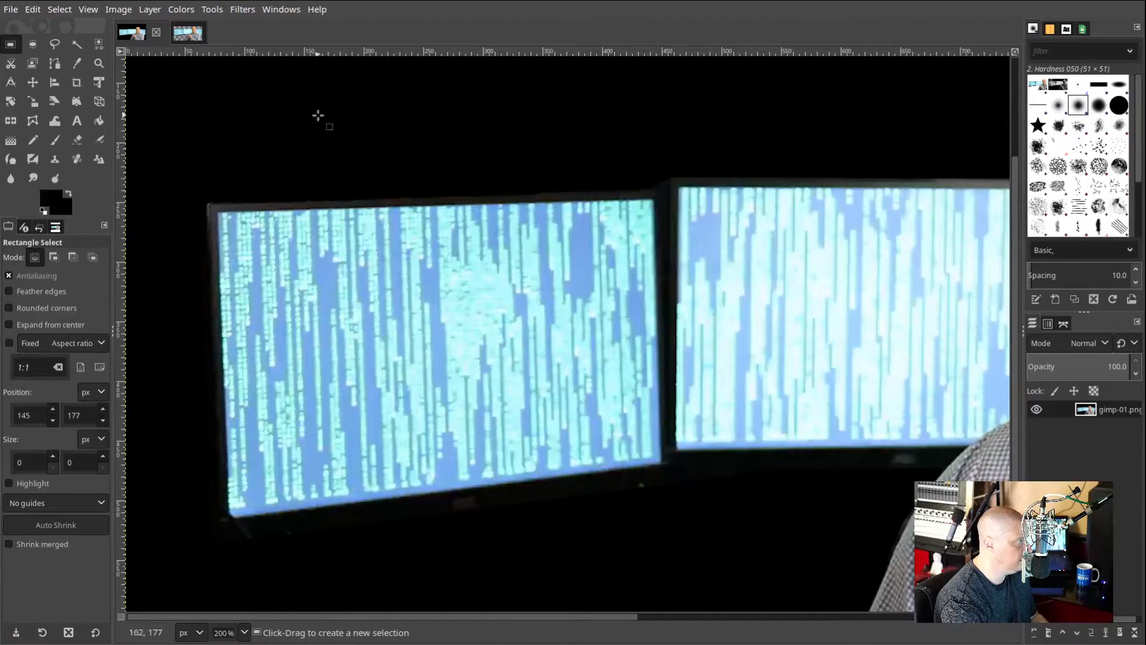
pyautogui.click(245, 632)
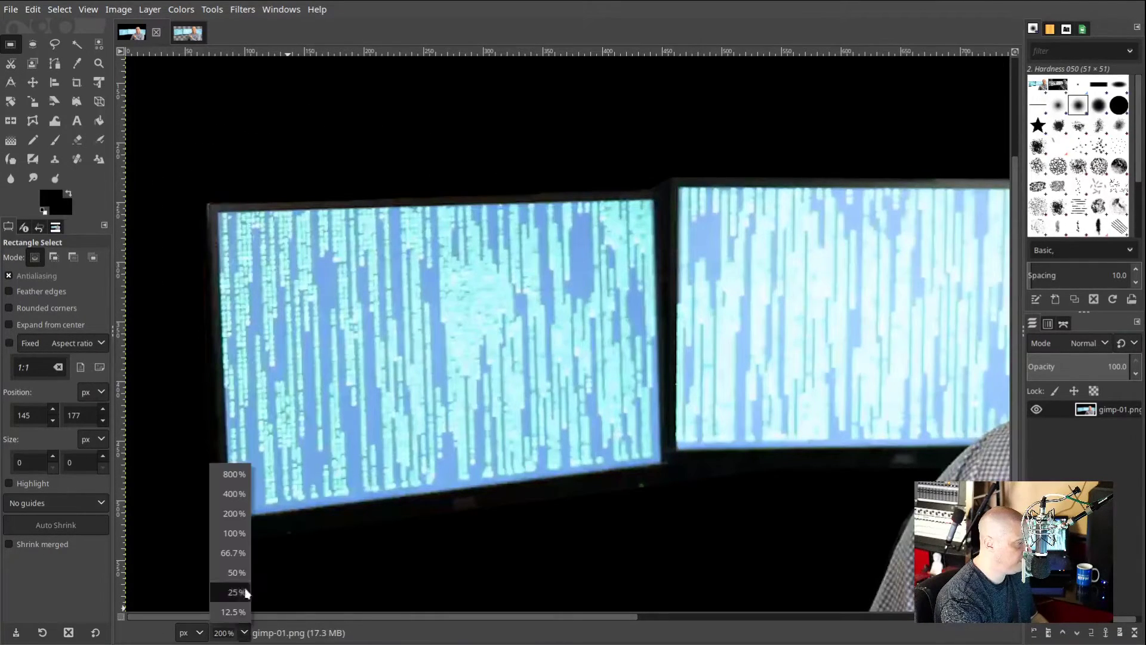
pyautogui.click(231, 535)
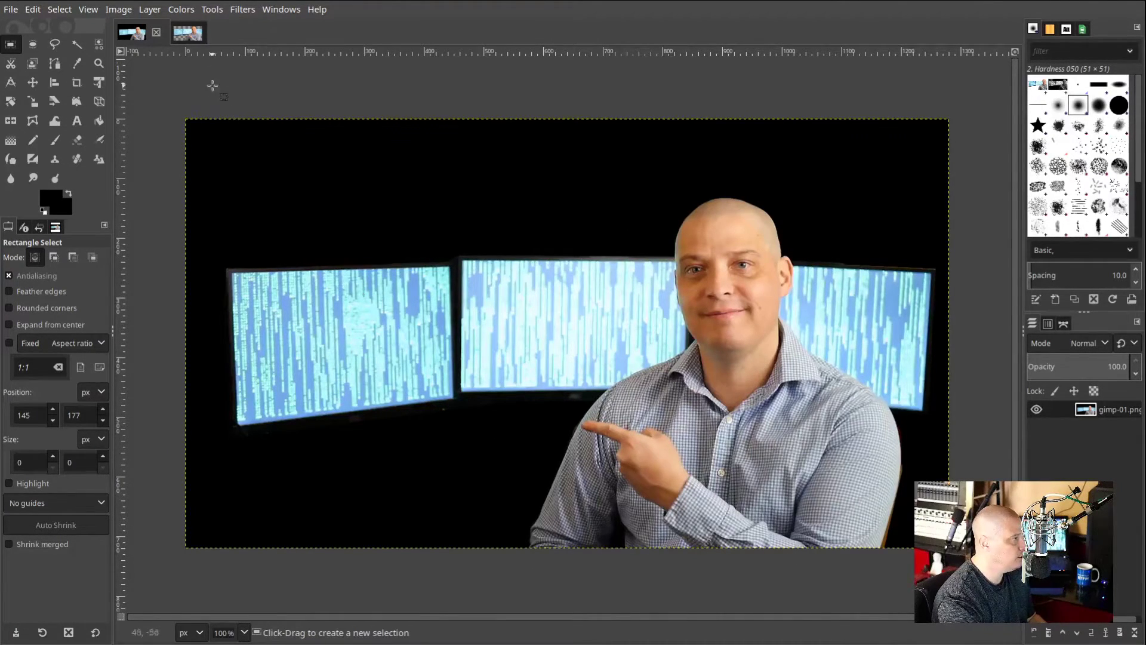
# Raise the image's saturation to 26.3 with Hue-Saturation on the master channel and apply it
pyautogui.click(180, 9)
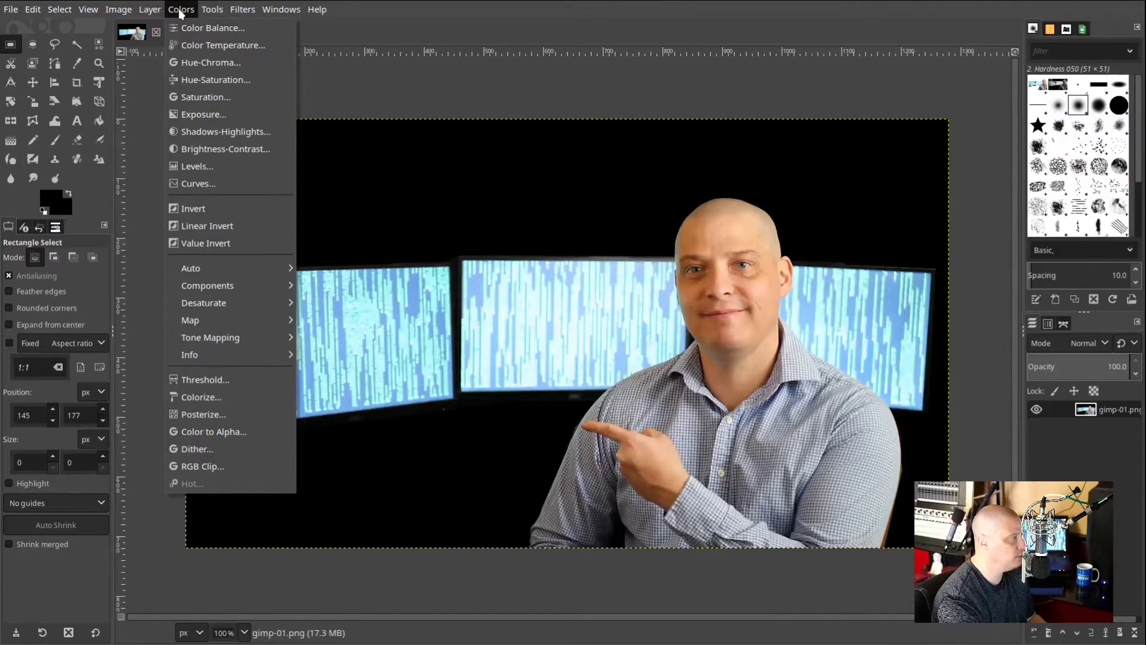
pyautogui.click(252, 82)
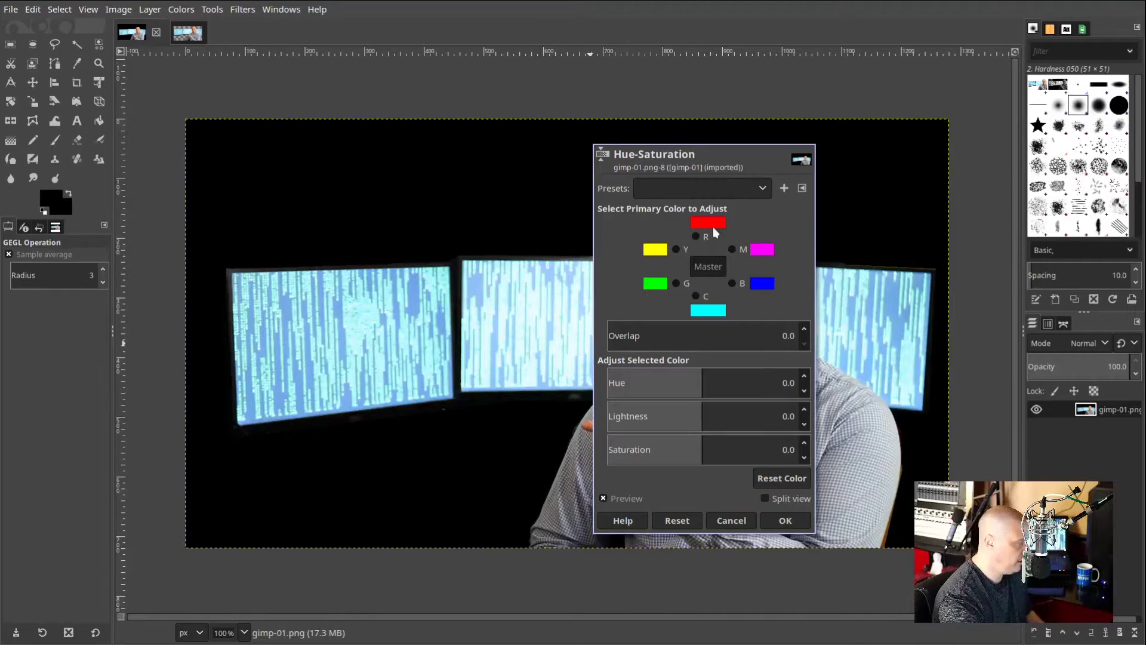
pyautogui.moveTo(750, 220); pyautogui.dragTo(377, 213)
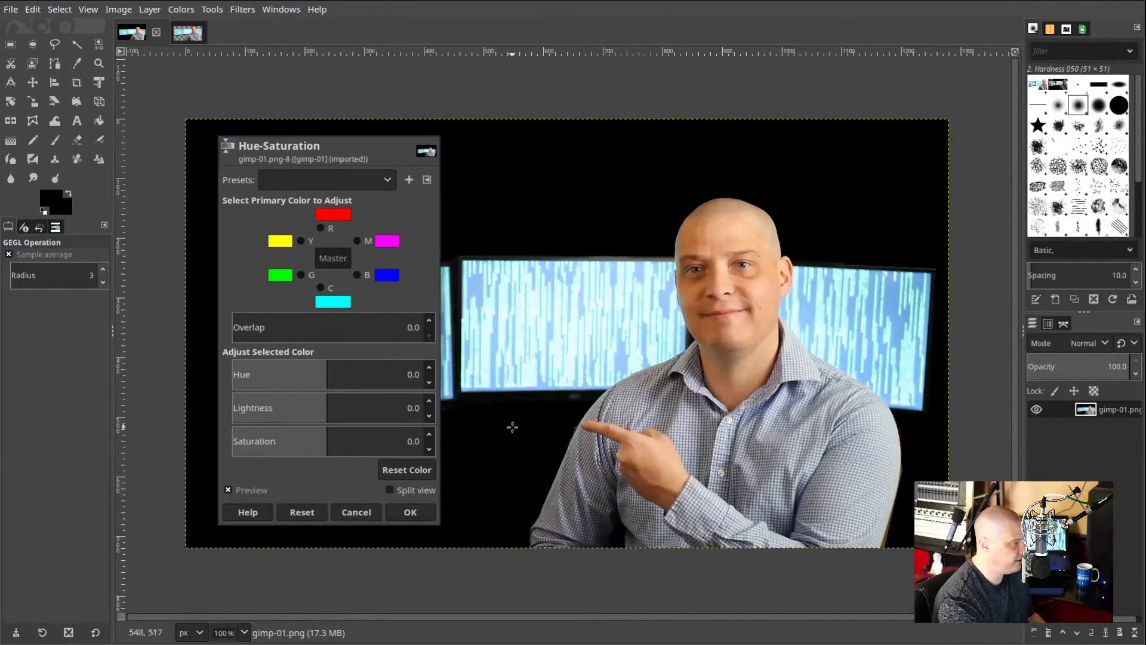
pyautogui.click(334, 440)
pyautogui.moveTo(341, 442); pyautogui.dragTo(352, 445)
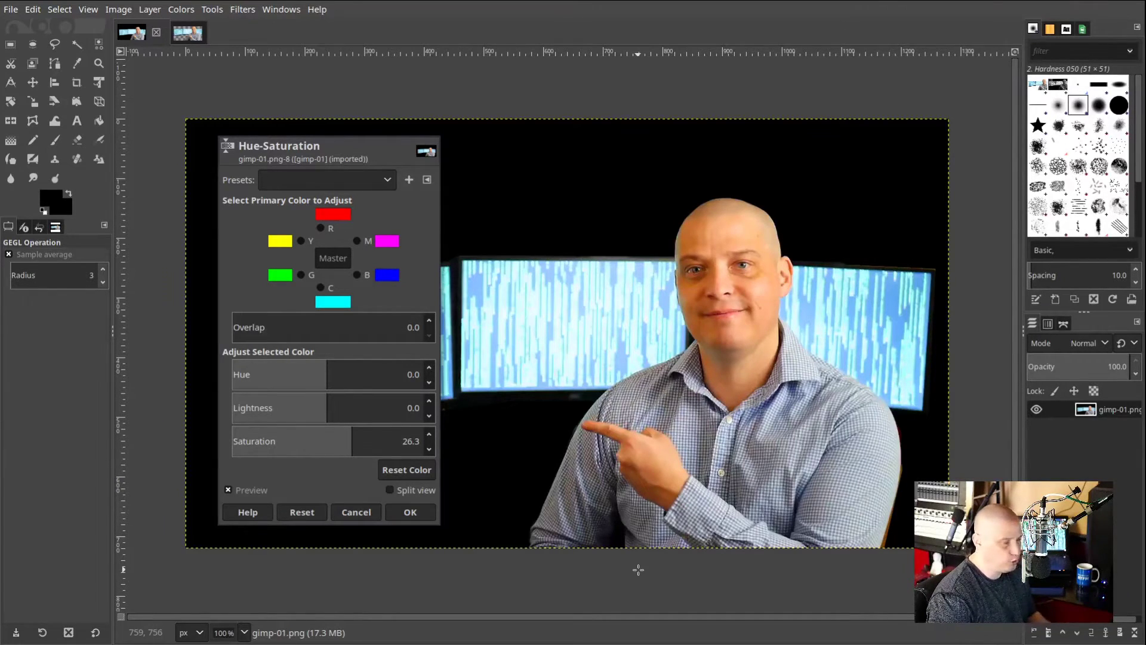
pyautogui.press('Return')
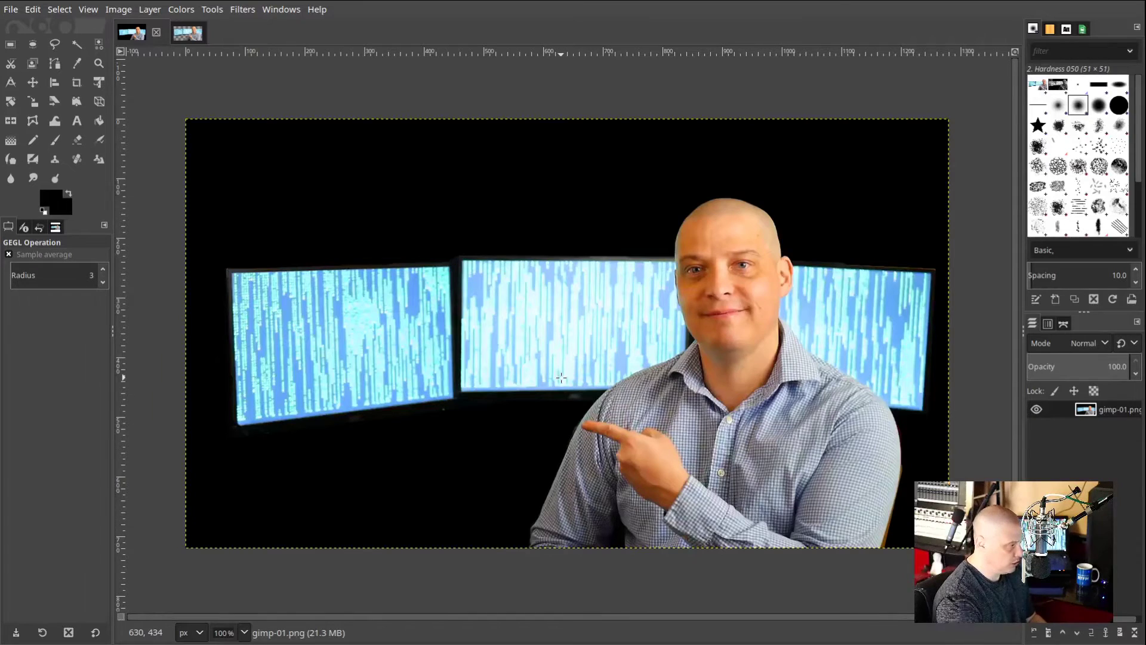
# Outline the first monitor's screen area with Free Select and close it into a selection
pyautogui.click(55, 44)
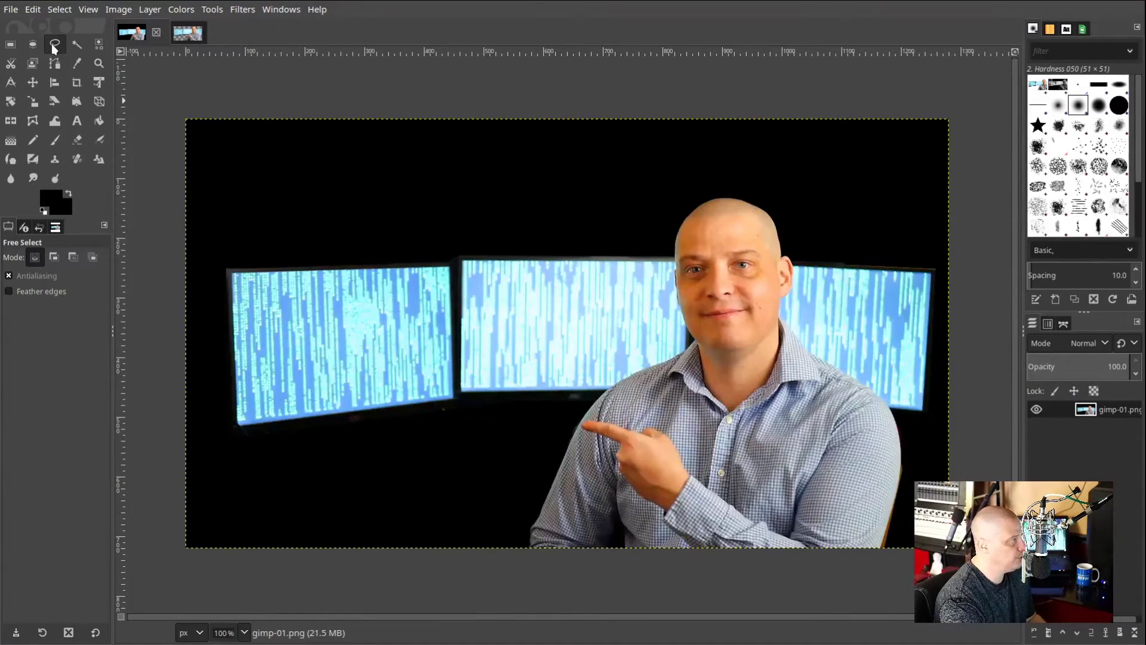
pyautogui.click(232, 274)
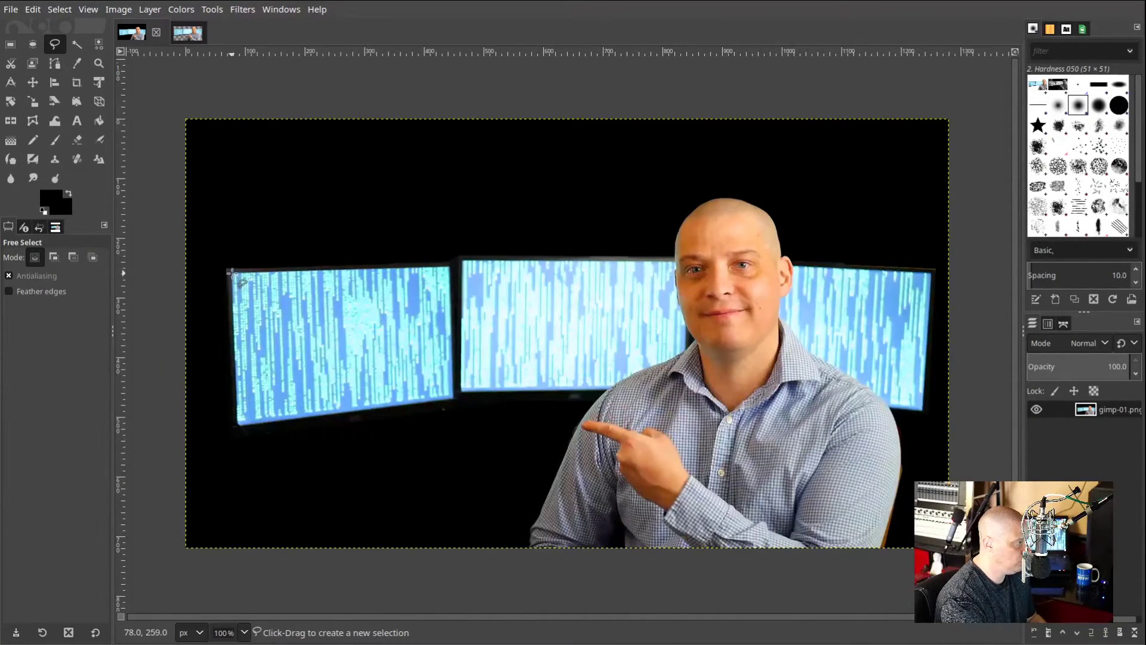
pyautogui.click(238, 425)
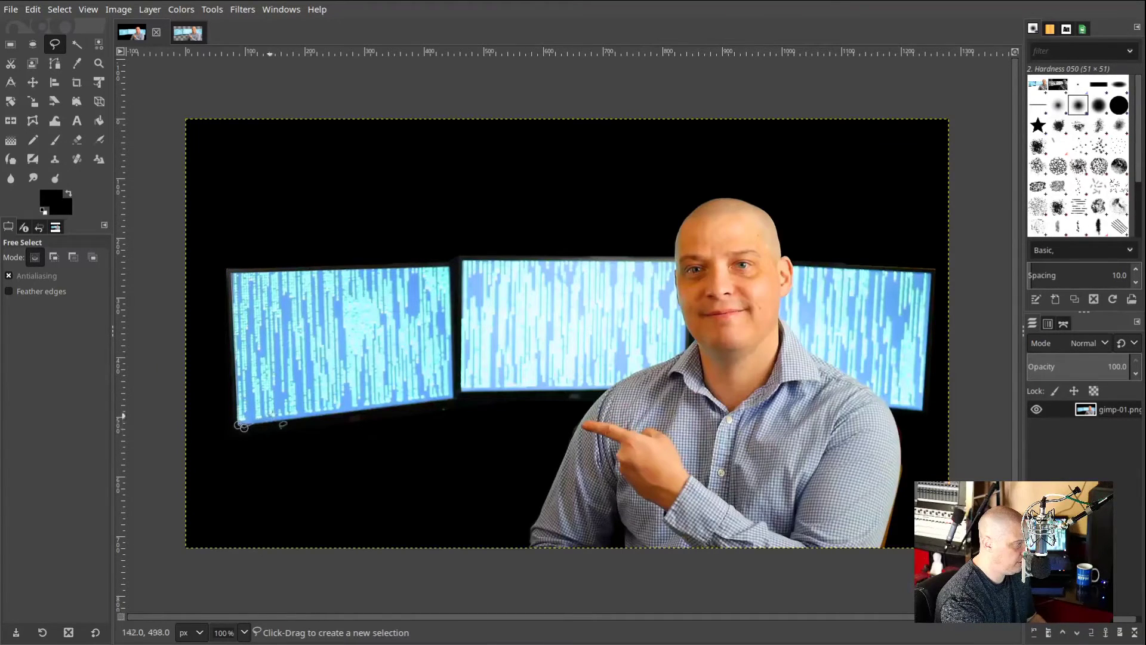
pyautogui.click(454, 398)
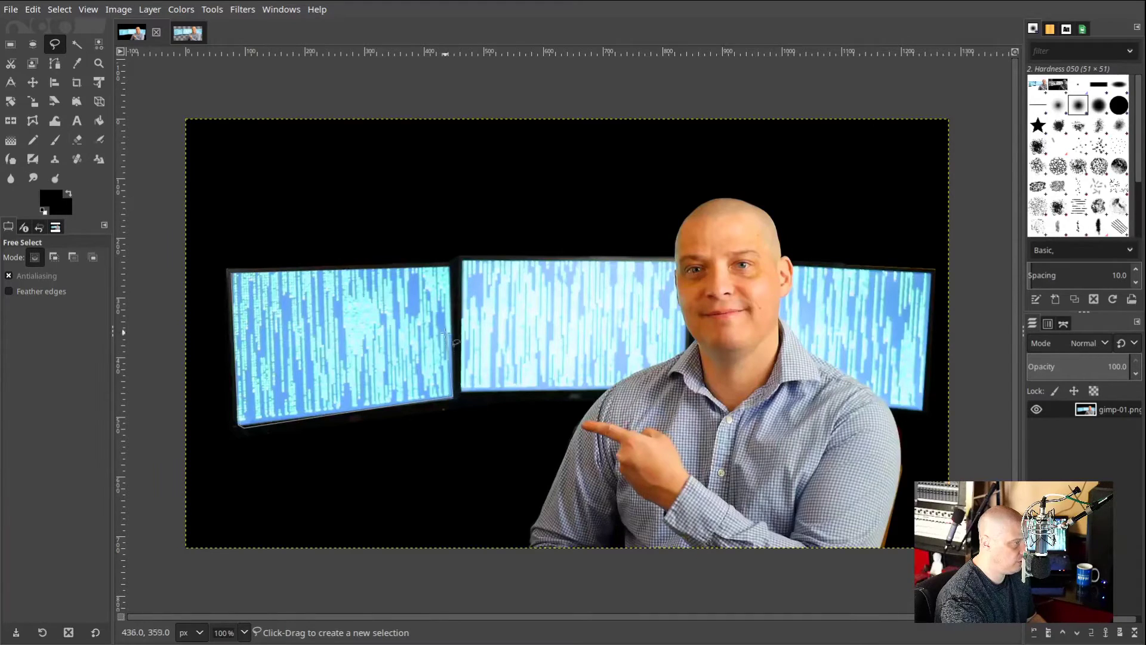
pyautogui.click(449, 266)
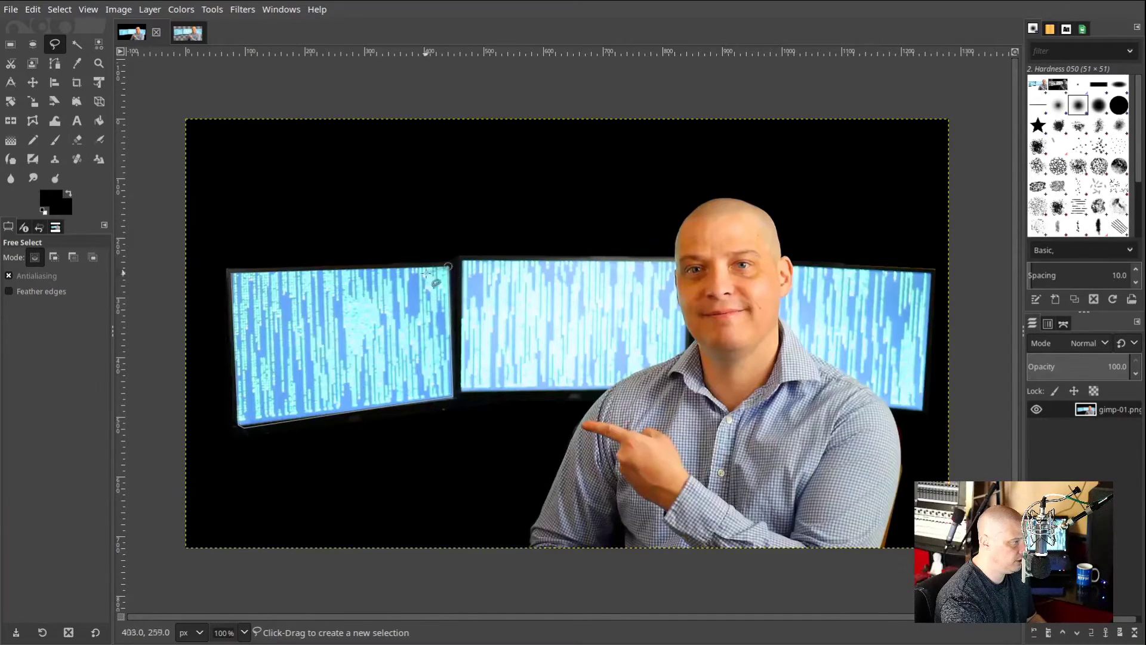
pyautogui.click(231, 273)
pyautogui.press('Return')
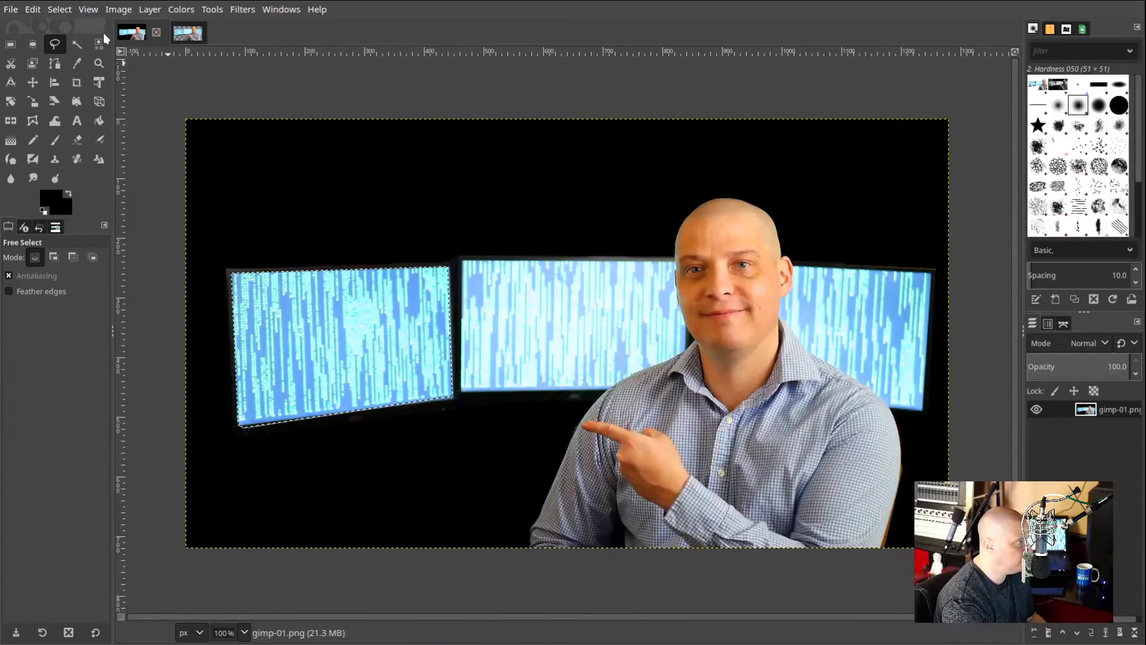
# Darken the selected first monitor screen with Hue-Saturation, setting Lightness to -30.0 and Saturation to 8.1, and apply it
pyautogui.click(181, 9)
pyautogui.click(206, 79)
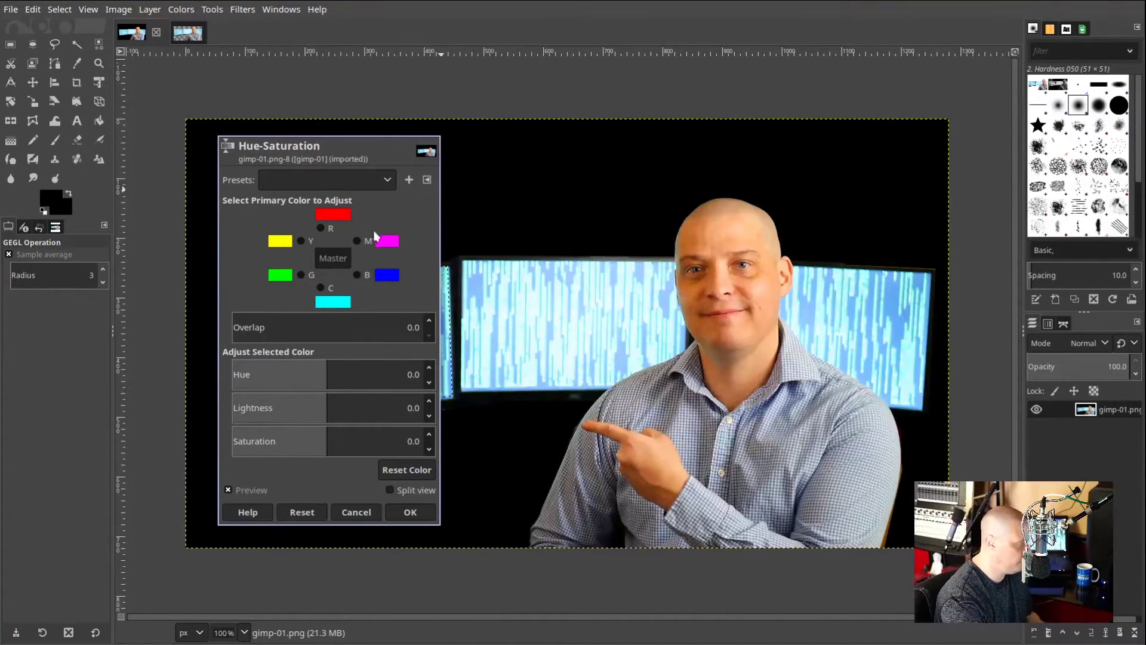
pyautogui.moveTo(388, 217); pyautogui.dragTo(663, 227)
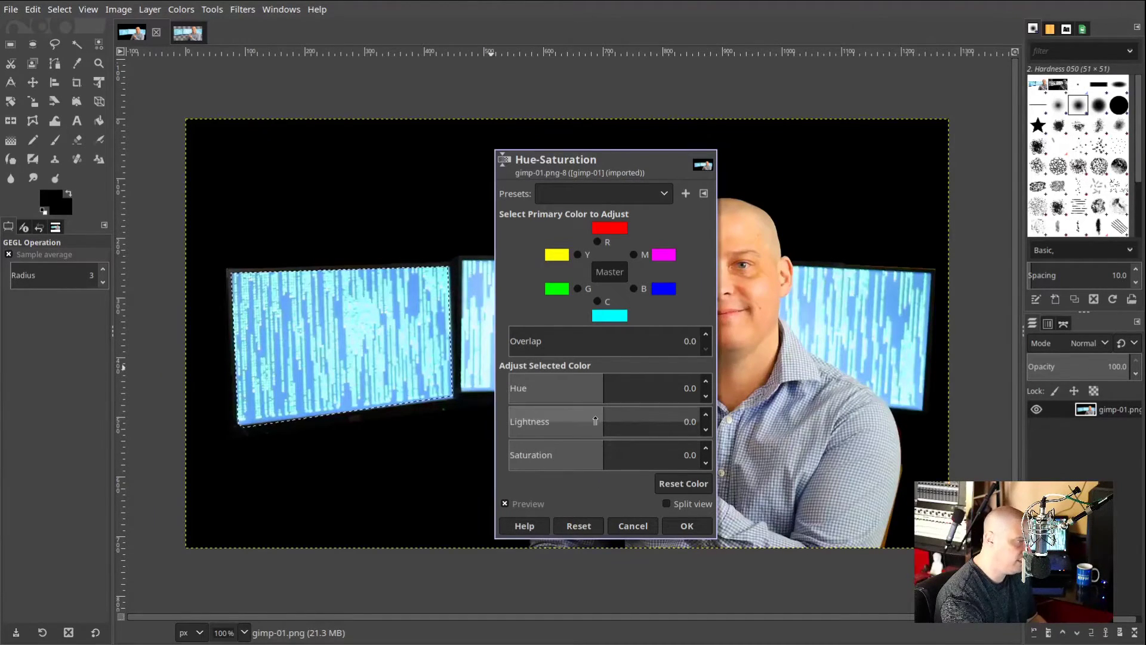
pyautogui.click(578, 422)
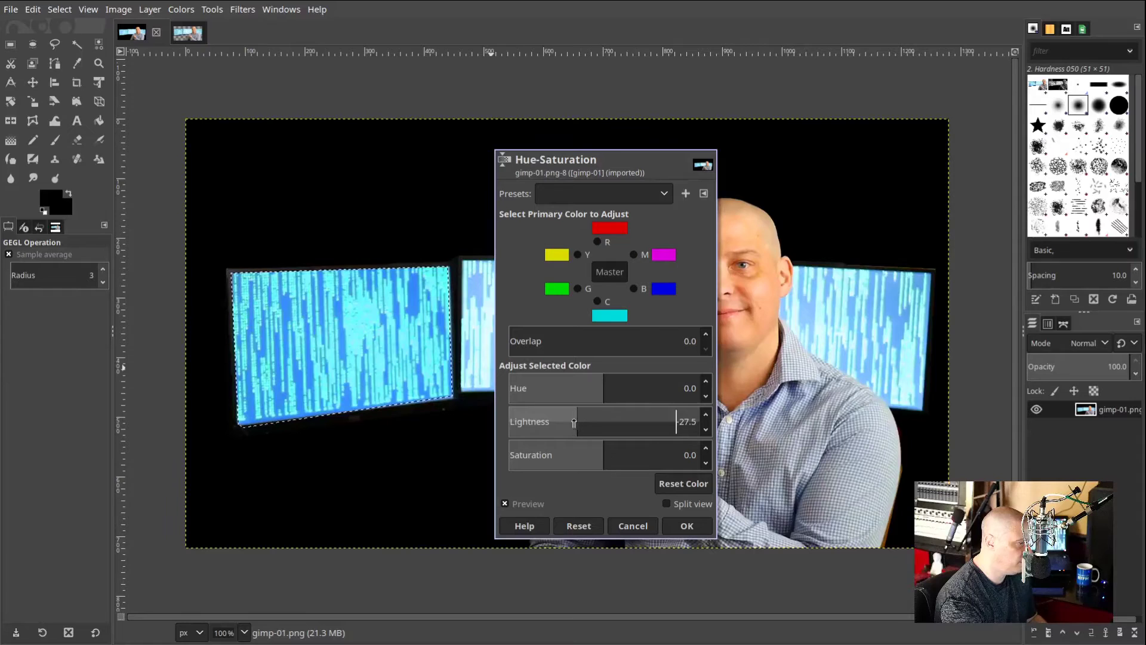
pyautogui.moveTo(574, 423); pyautogui.dragTo(561, 422)
pyautogui.click(575, 422)
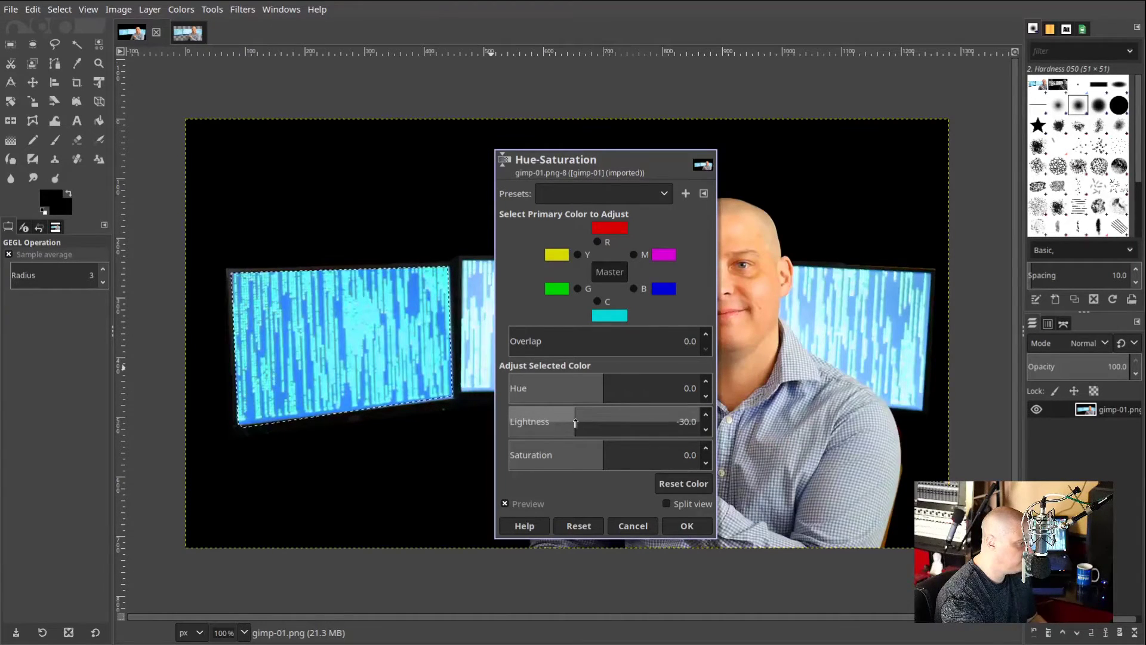
pyautogui.moveTo(678, 448)
pyautogui.mouseDown()
pyautogui.moveTo(626, 447)
pyautogui.moveTo(673, 456)
pyautogui.mouseUp()
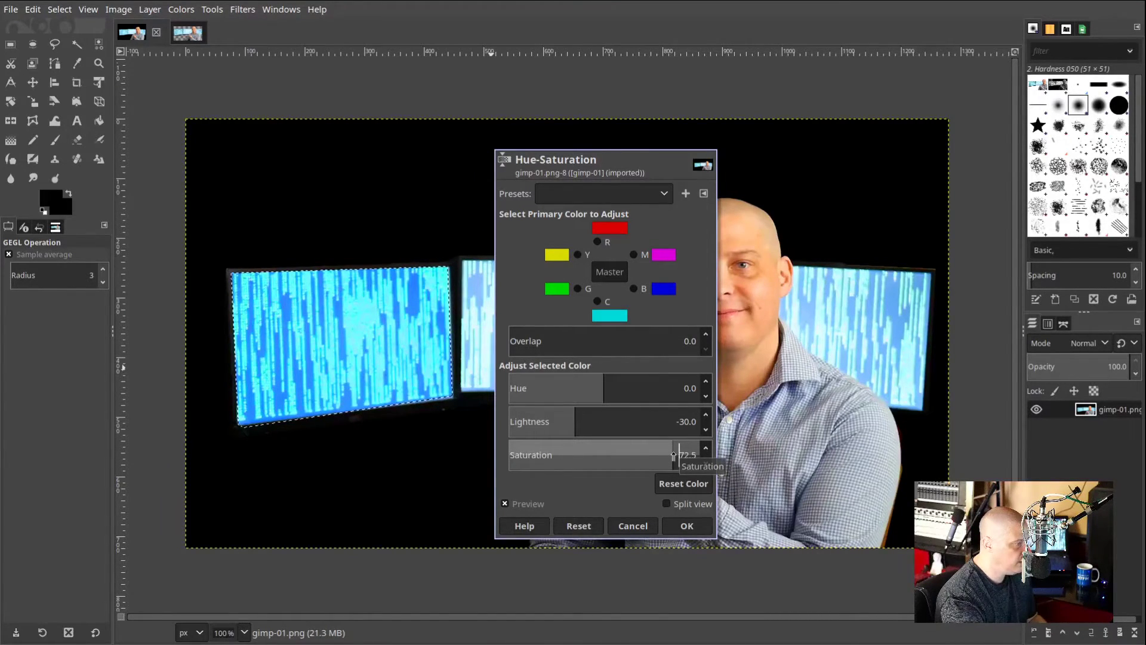
pyautogui.moveTo(674, 456); pyautogui.dragTo(612, 458)
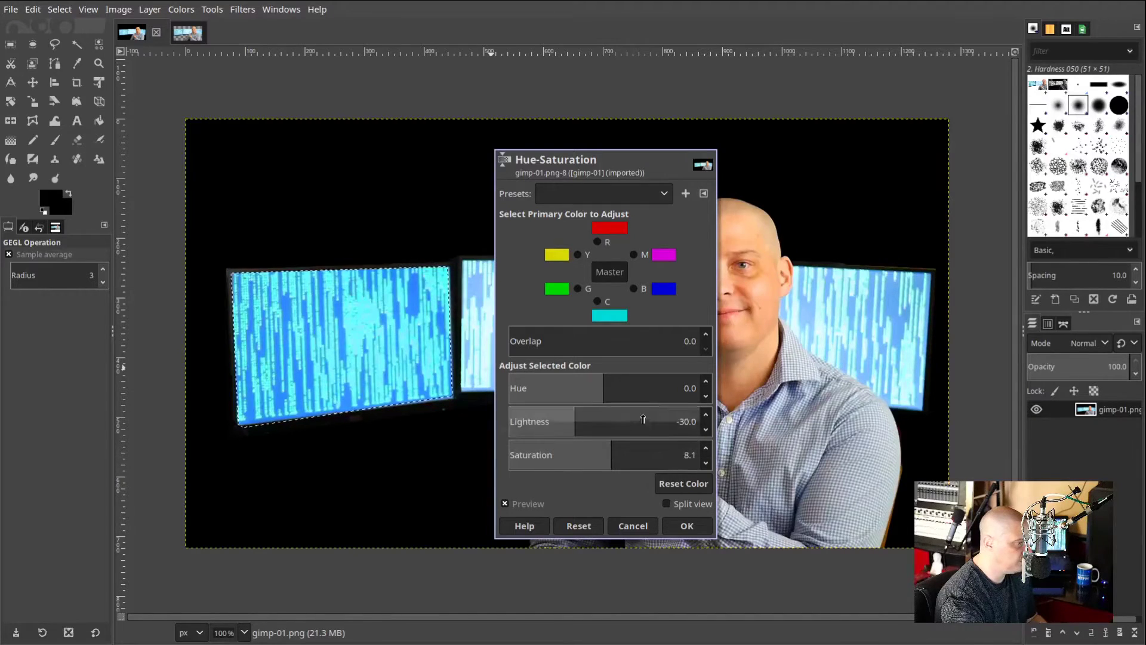
pyautogui.moveTo(599, 383)
pyautogui.mouseDown()
pyautogui.moveTo(570, 387)
pyautogui.moveTo(639, 392)
pyautogui.moveTo(604, 393)
pyautogui.mouseUp()
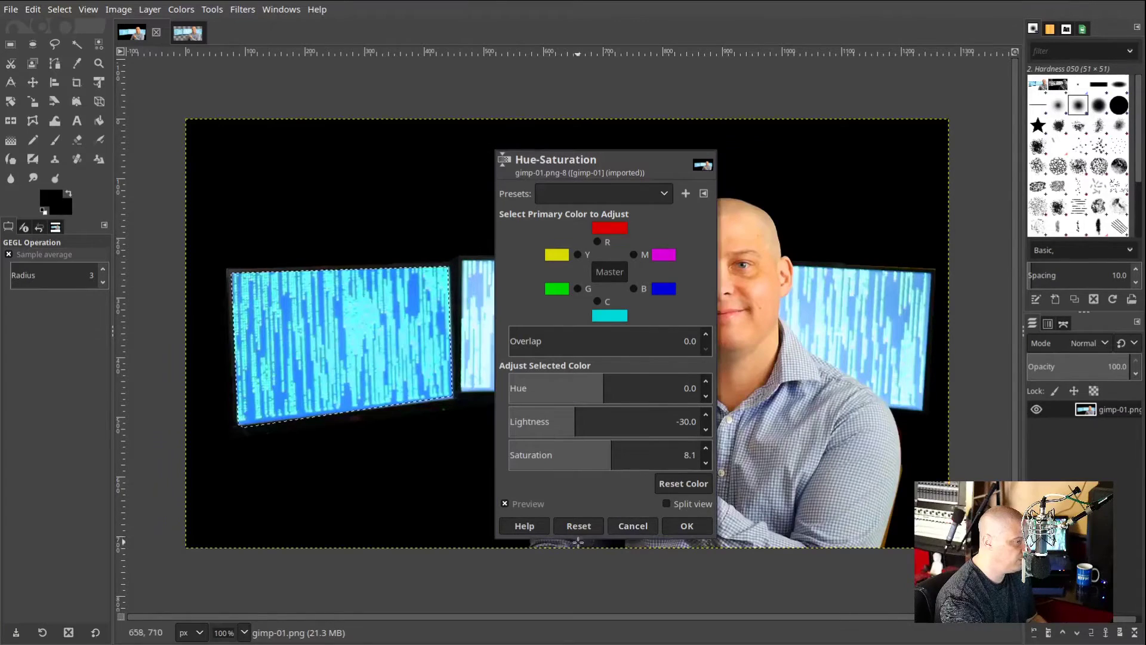
pyautogui.click(687, 526)
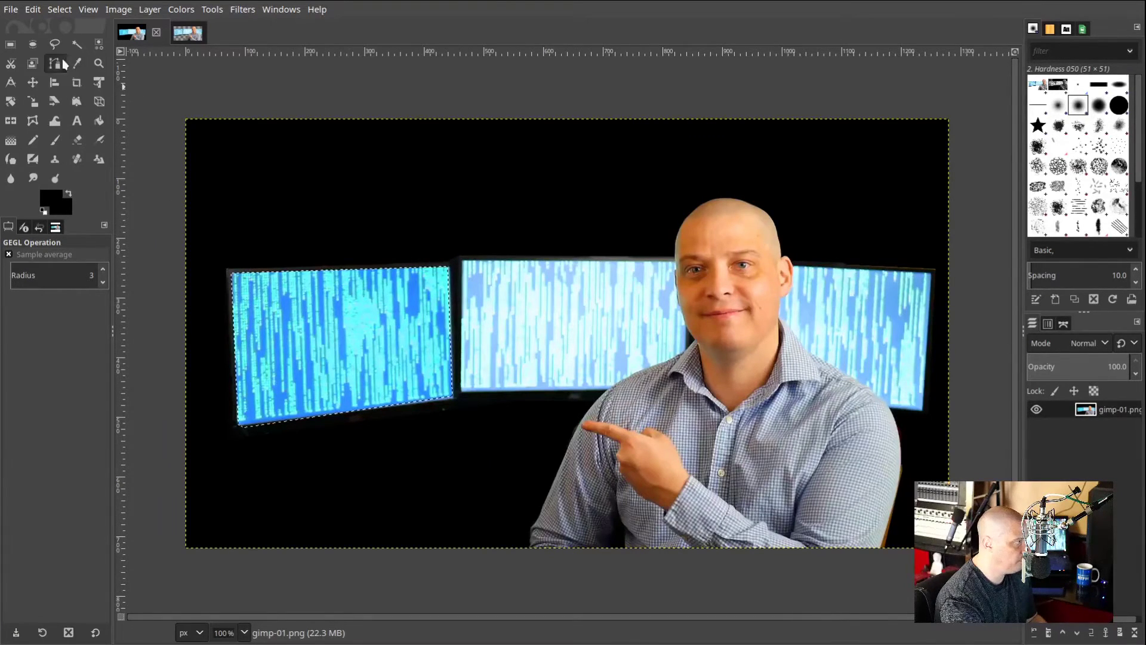
# Clear the selection and outline the middle monitor's visible screen with Free Select, following the man's shoulder and head edge
pyautogui.press('r')
pyautogui.moveTo(422, 202); pyautogui.dragTo(425, 204)
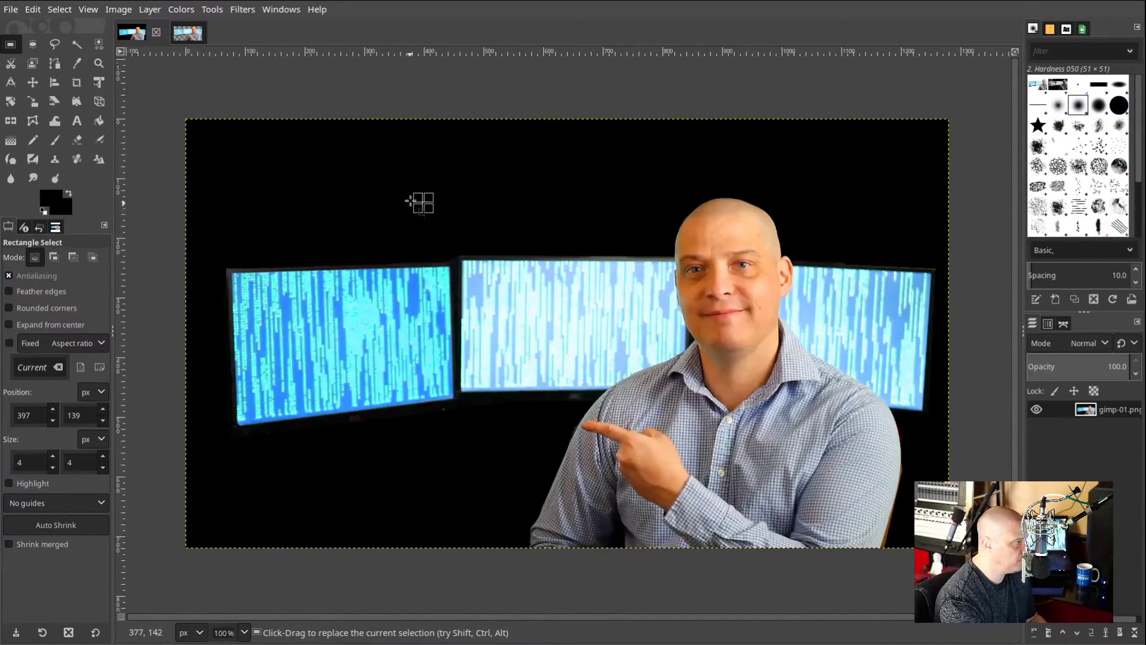
pyautogui.press('f')
pyautogui.click(459, 261)
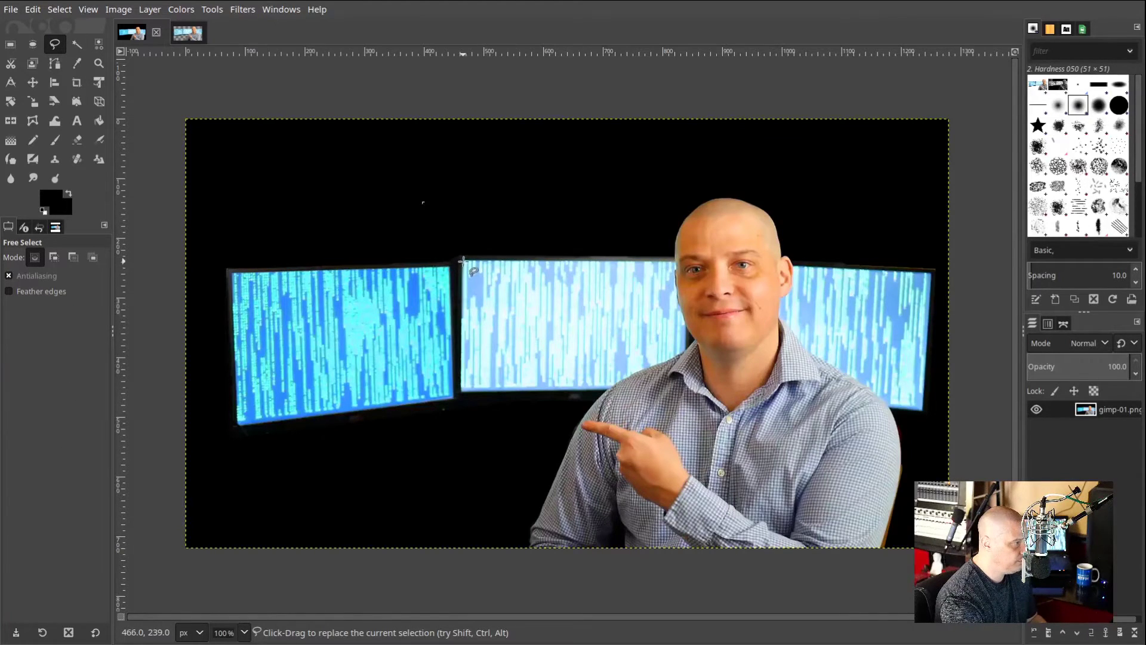
pyautogui.click(607, 388)
pyautogui.click(624, 377)
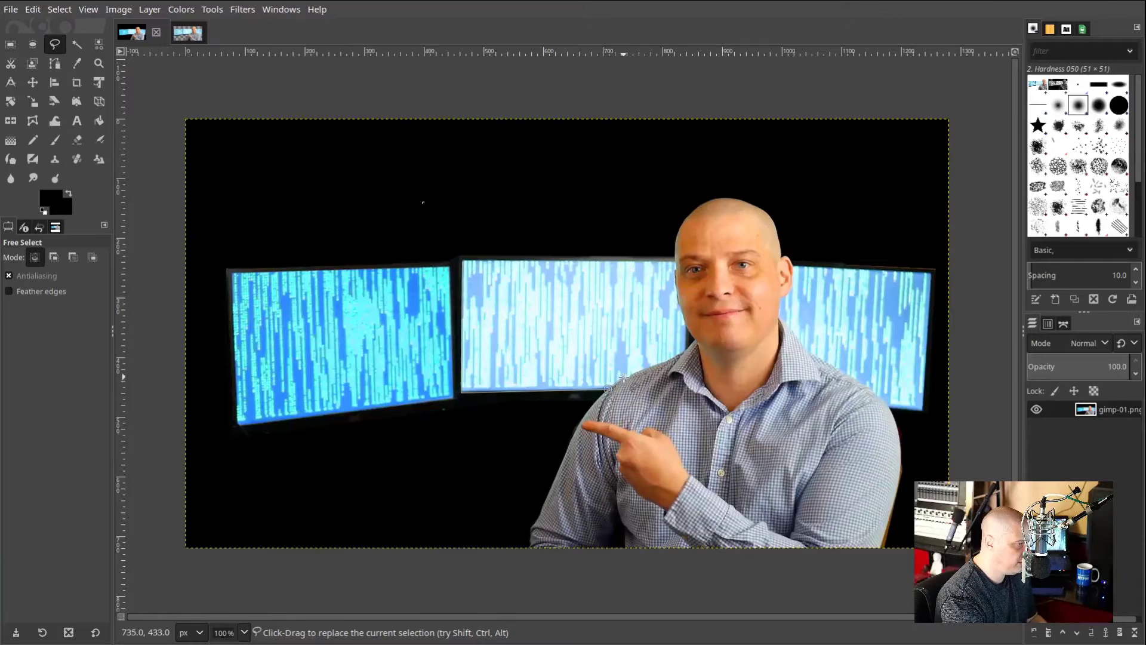
pyautogui.click(653, 363)
pyautogui.click(686, 346)
pyautogui.click(676, 264)
pyautogui.click(461, 261)
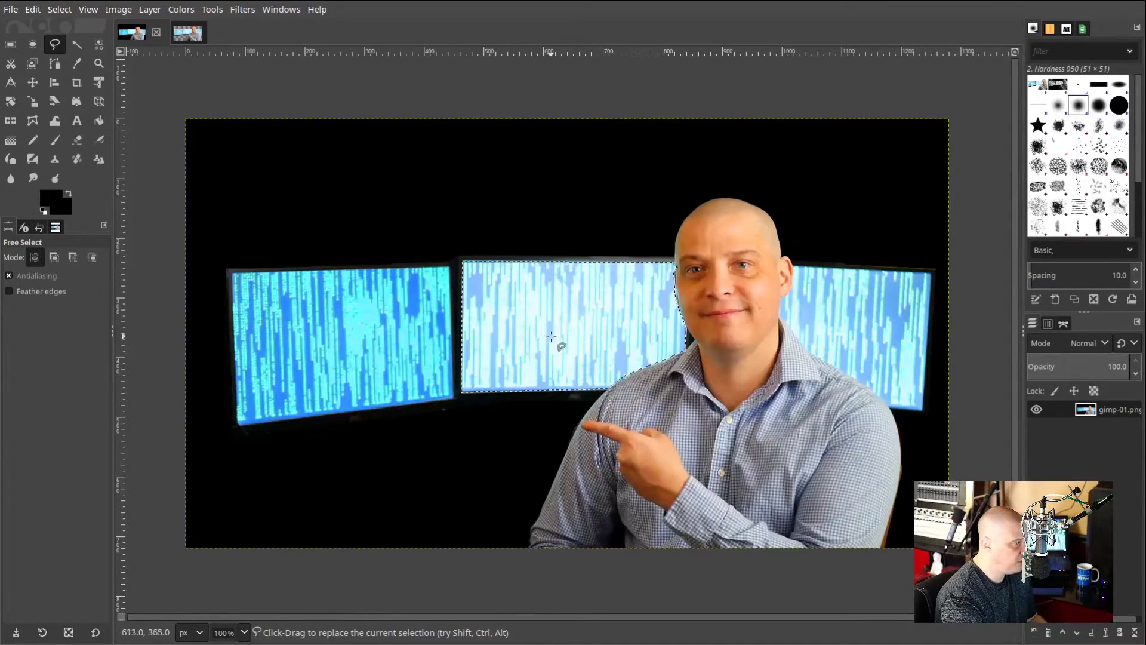
pyautogui.doubleClick(562, 345)
# Apply the most recently used Hue-Saturation preset, Lightness -30.0 and Saturation 8.1, to the selected middle monitor screen
pyautogui.click(191, 8)
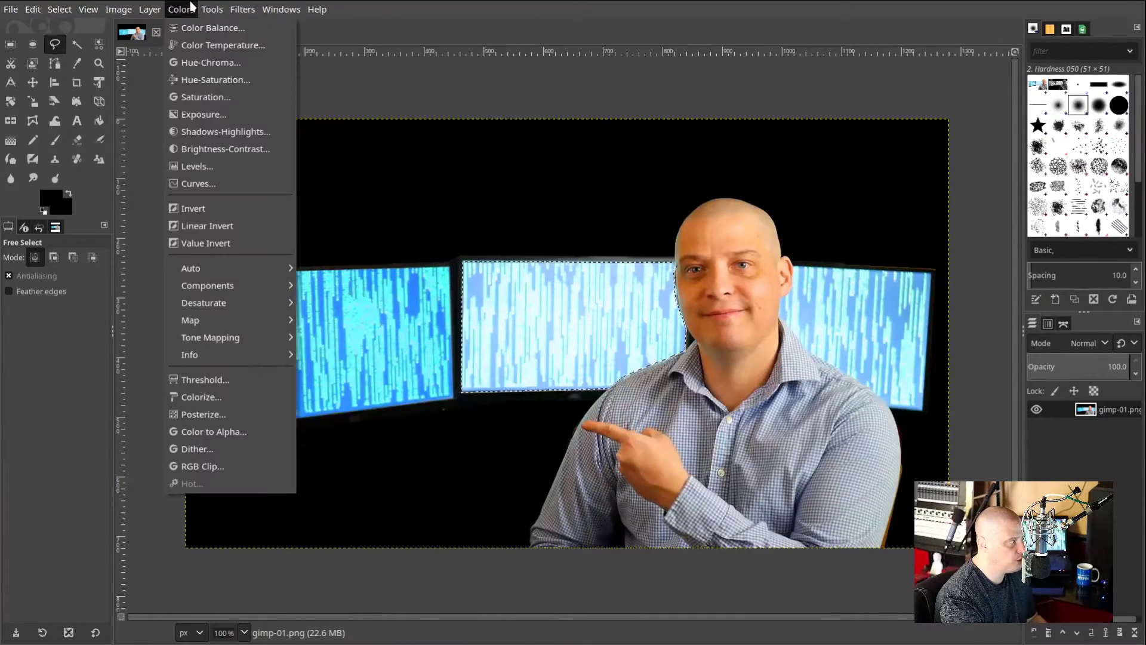
pyautogui.click(247, 81)
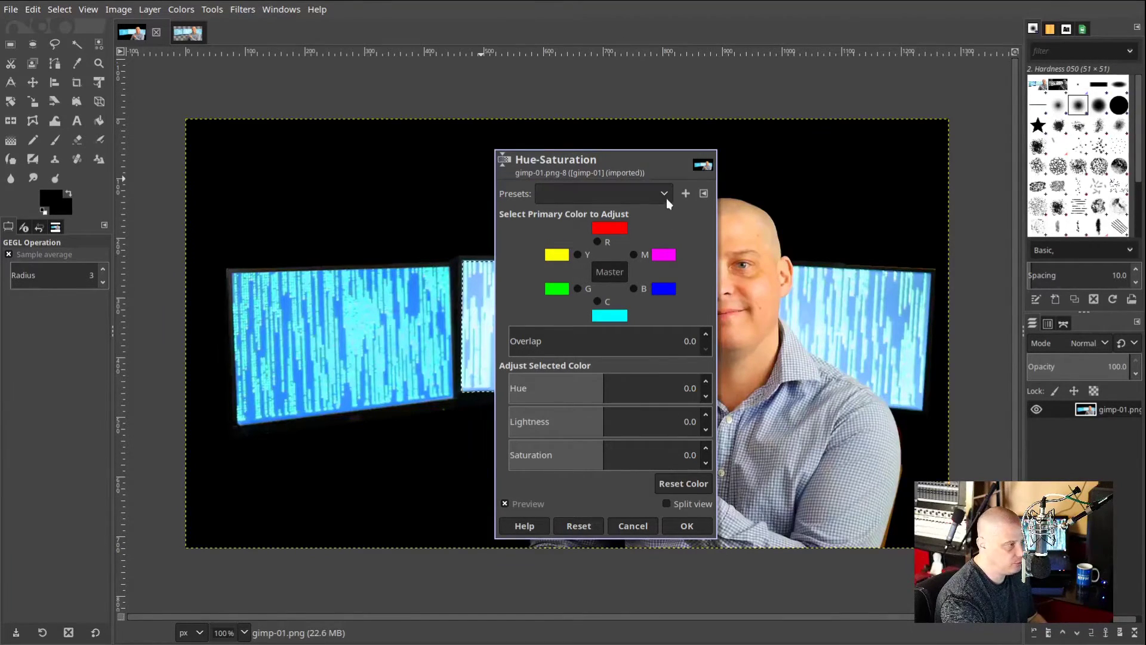
pyautogui.click(664, 194)
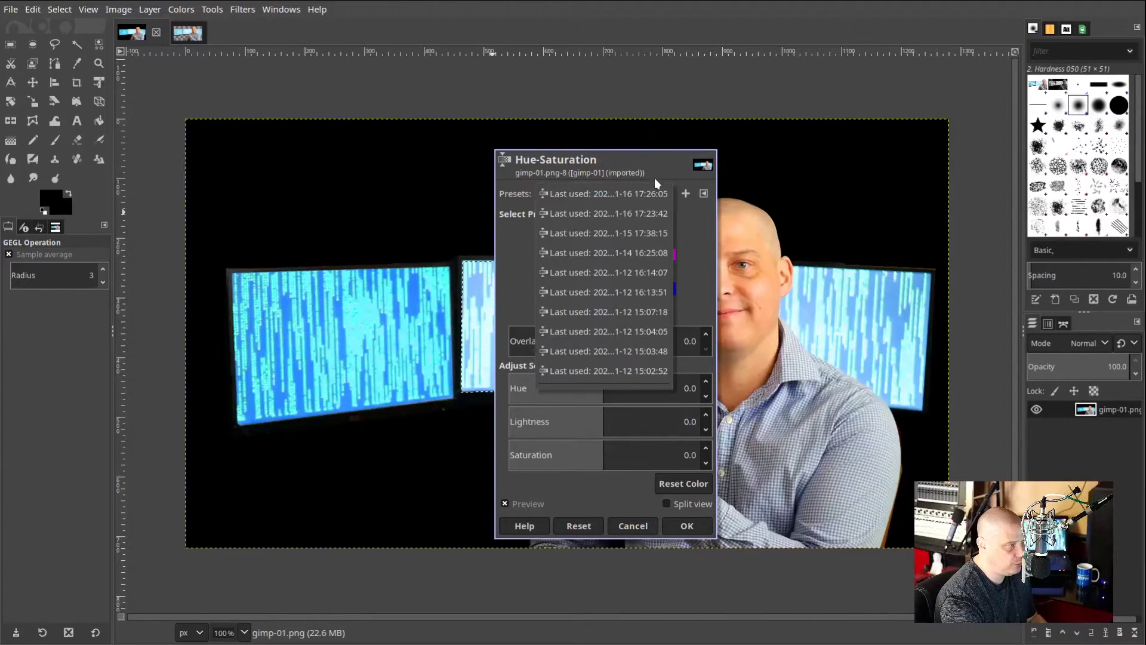
pyautogui.click(611, 189)
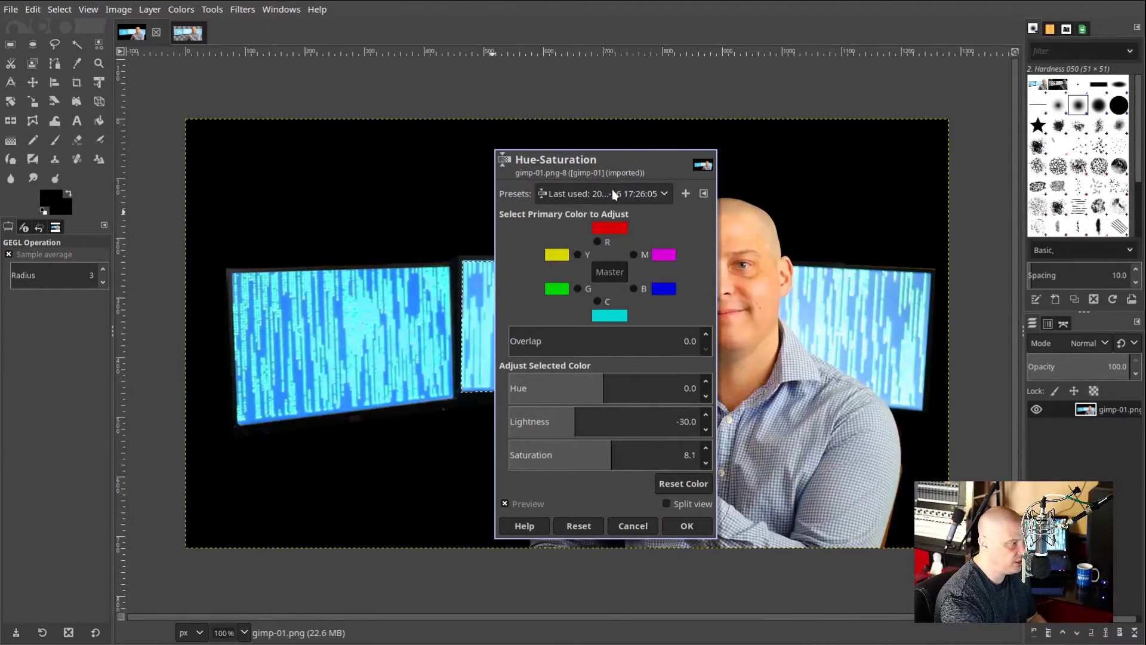
pyautogui.click(699, 528)
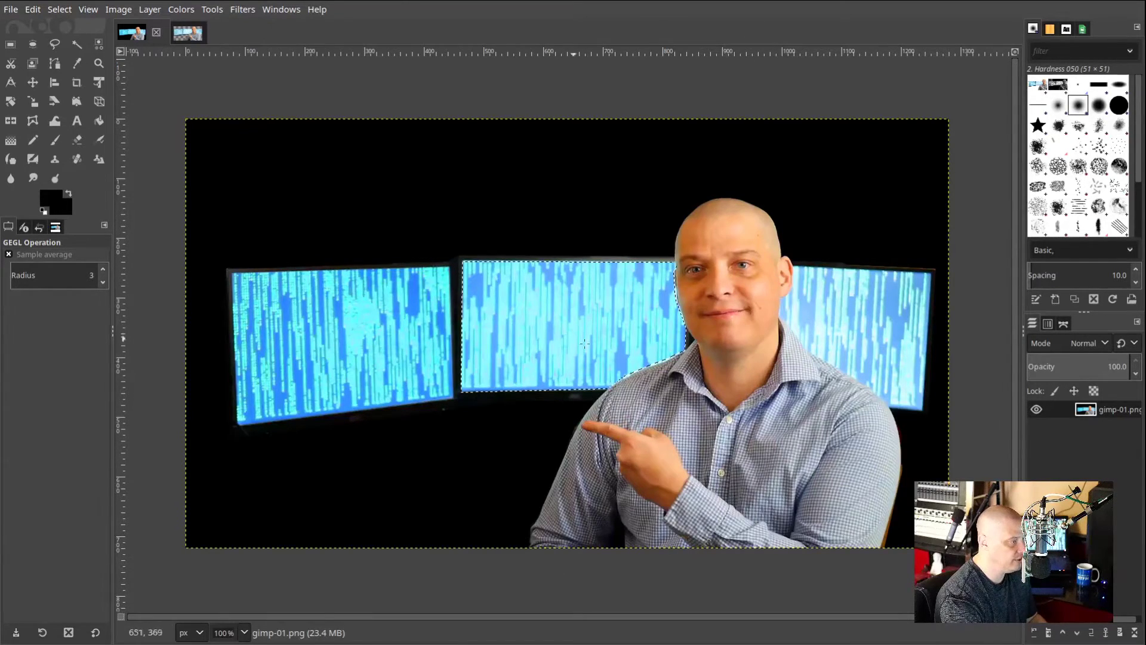
# Create a new 1280 × 720 px layer filled with transparency above the photo layer
pyautogui.click(54, 43)
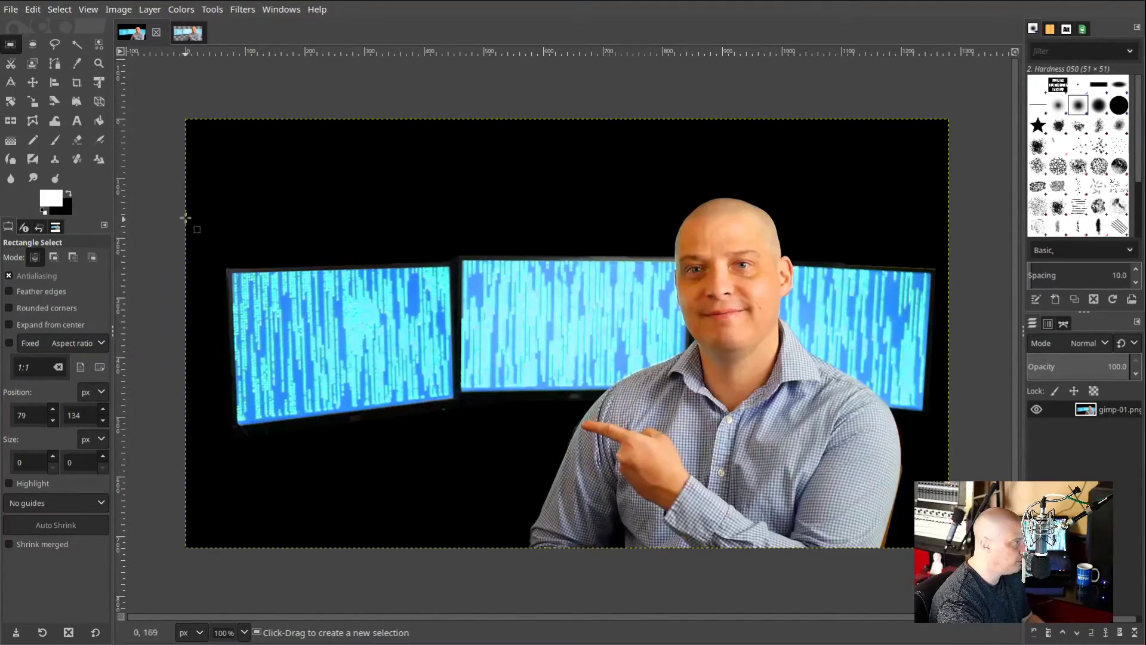
pyautogui.click(150, 10)
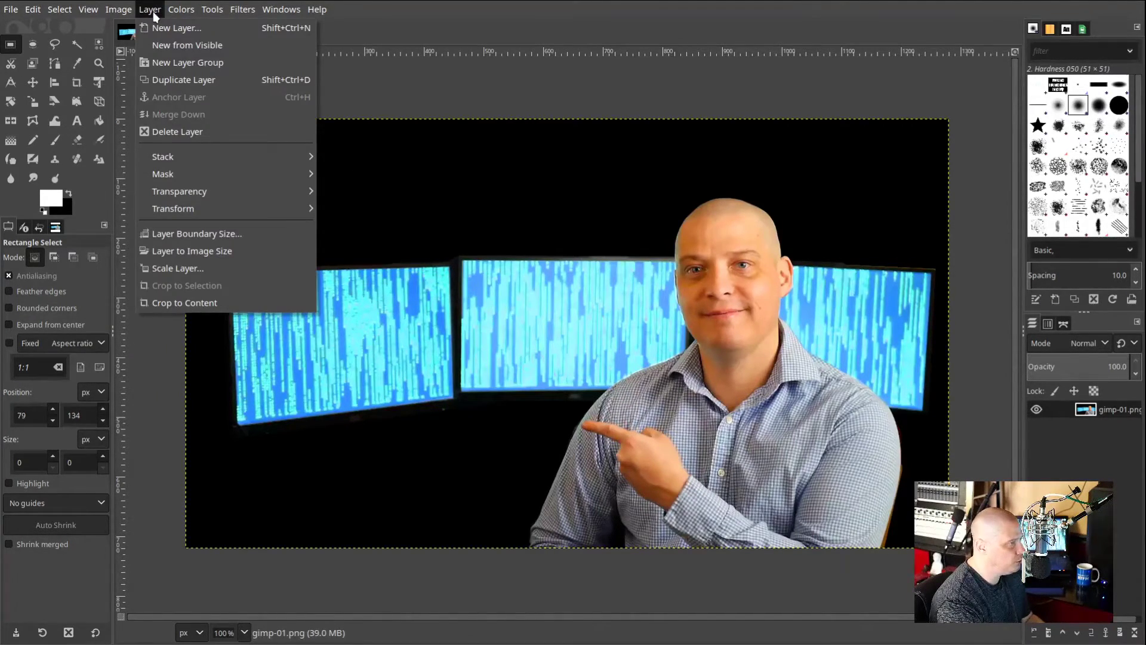
pyautogui.click(160, 28)
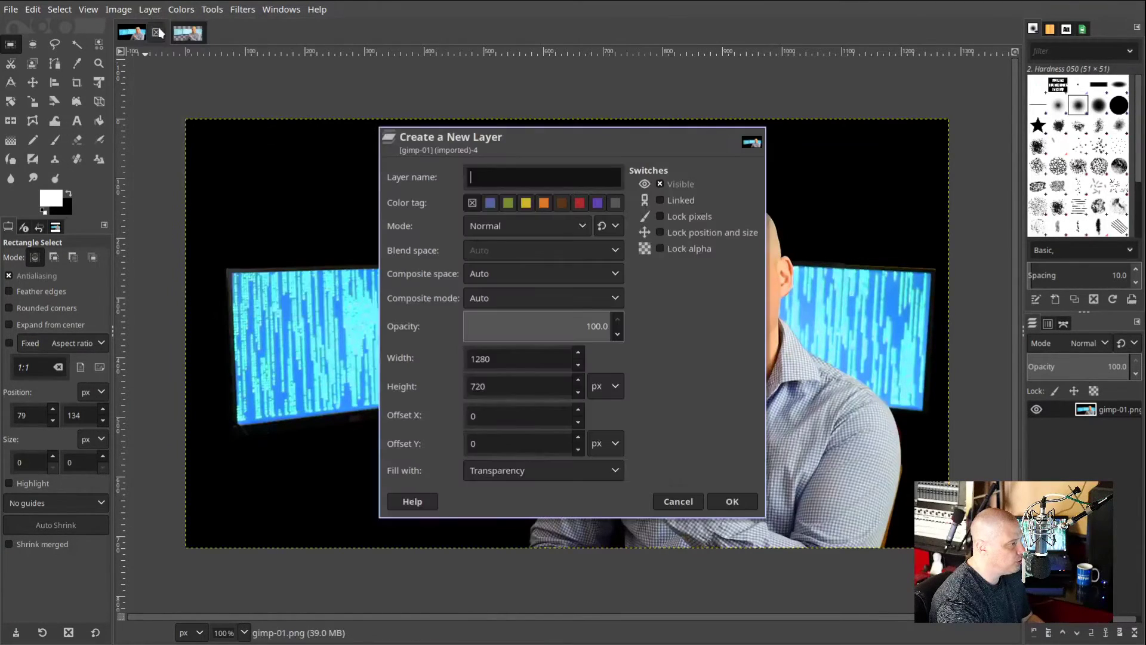
pyautogui.click(730, 500)
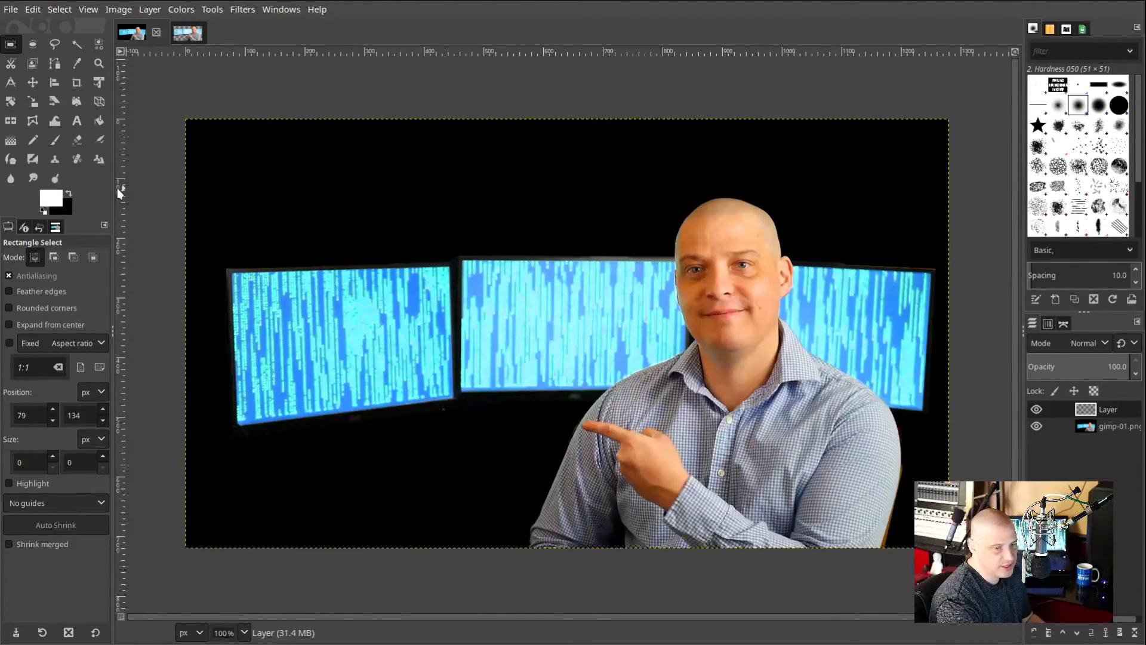
# Add centred white Impact Condensed text at 120 px over the first two monitors, reading MAKING, THUMBNAILS and IN GIMP on three lines
pyautogui.click(81, 127)
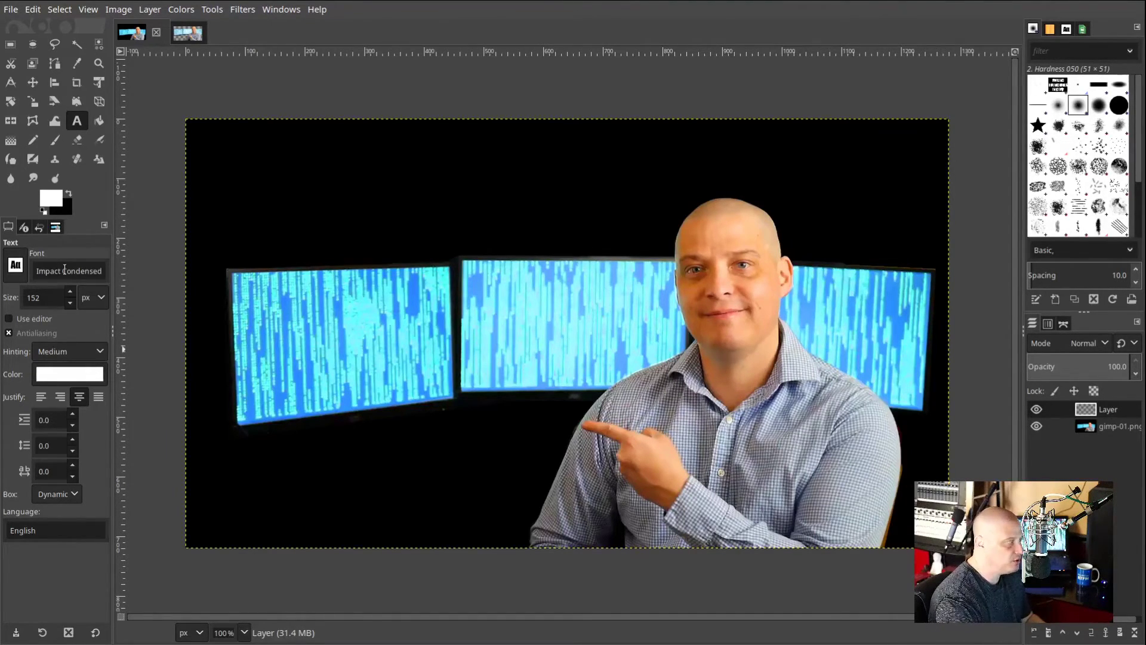
pyautogui.doubleClick(55, 303)
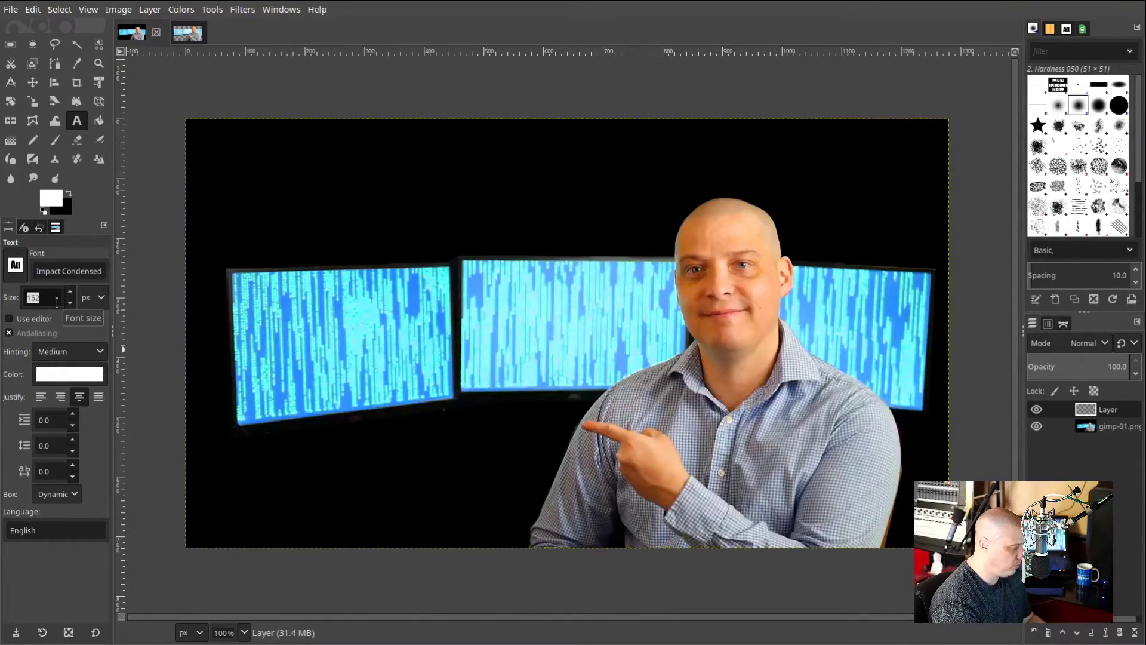
pyautogui.write('120')
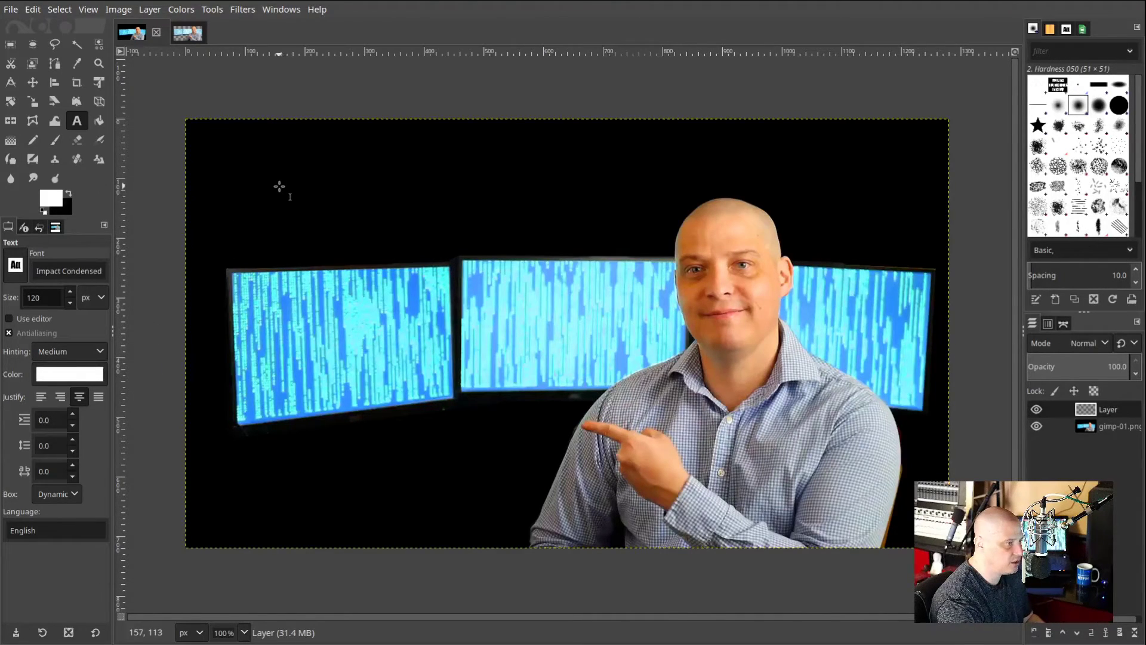
pyautogui.click(264, 213)
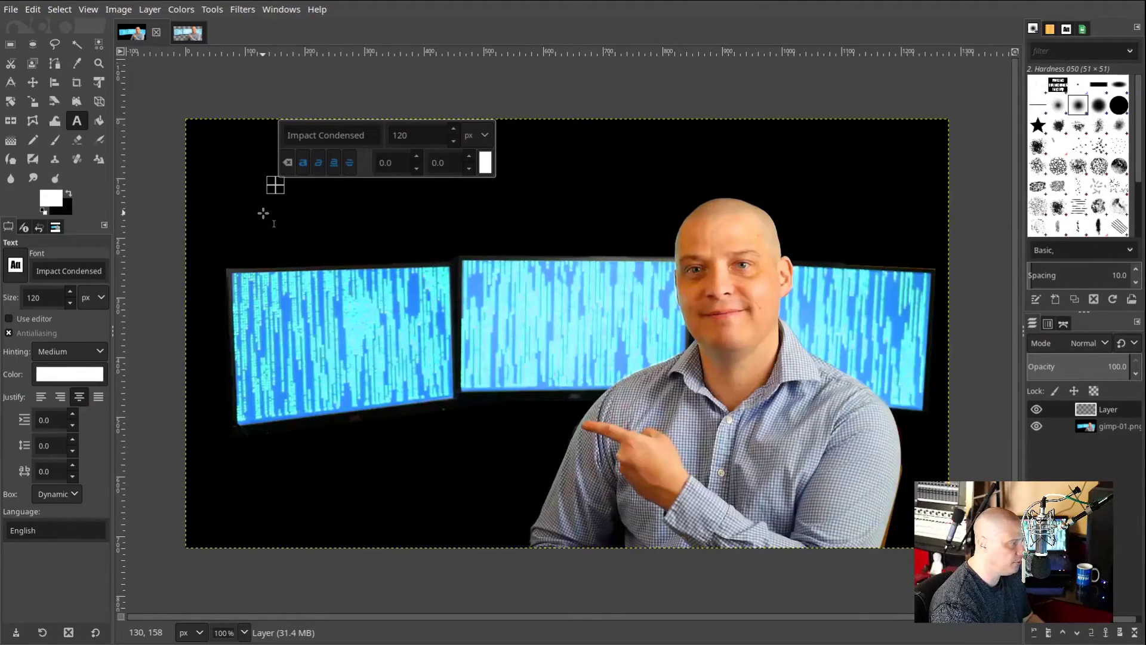
pyautogui.write('MAKING ')
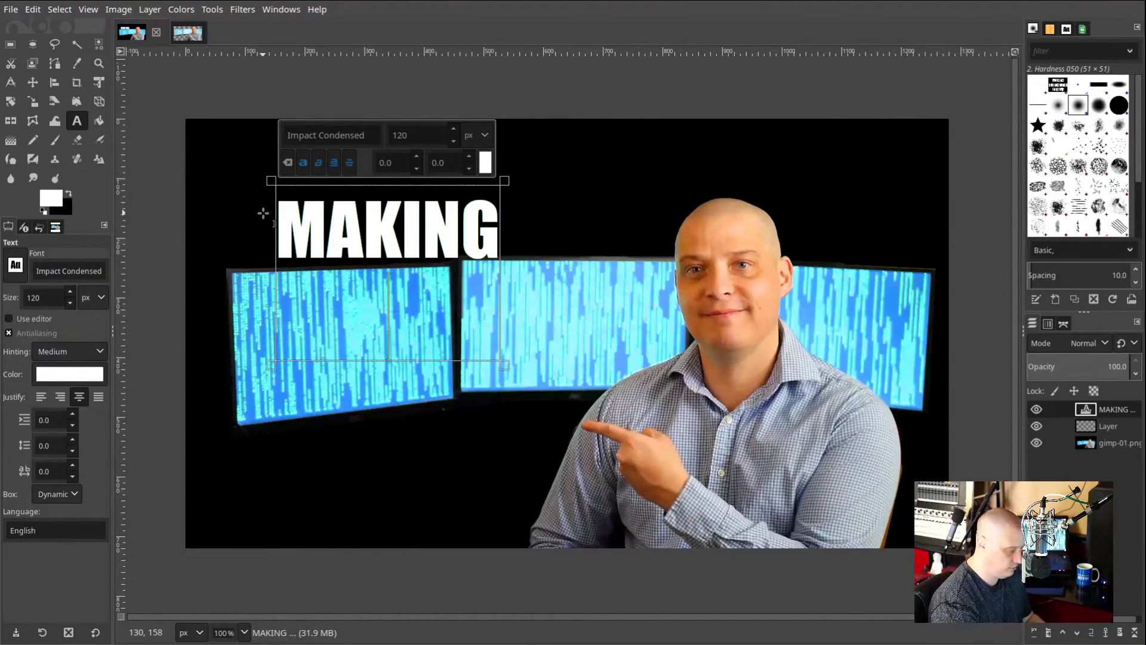
pyautogui.write('THUMBNAILS ')
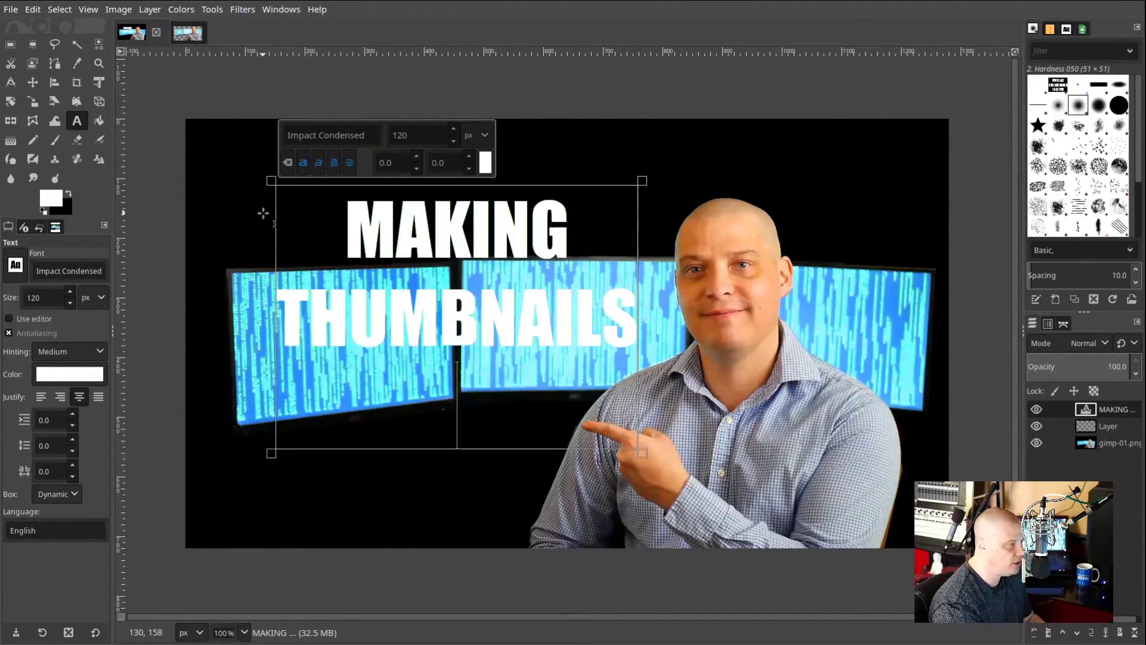
pyautogui.write('IN GIMP')
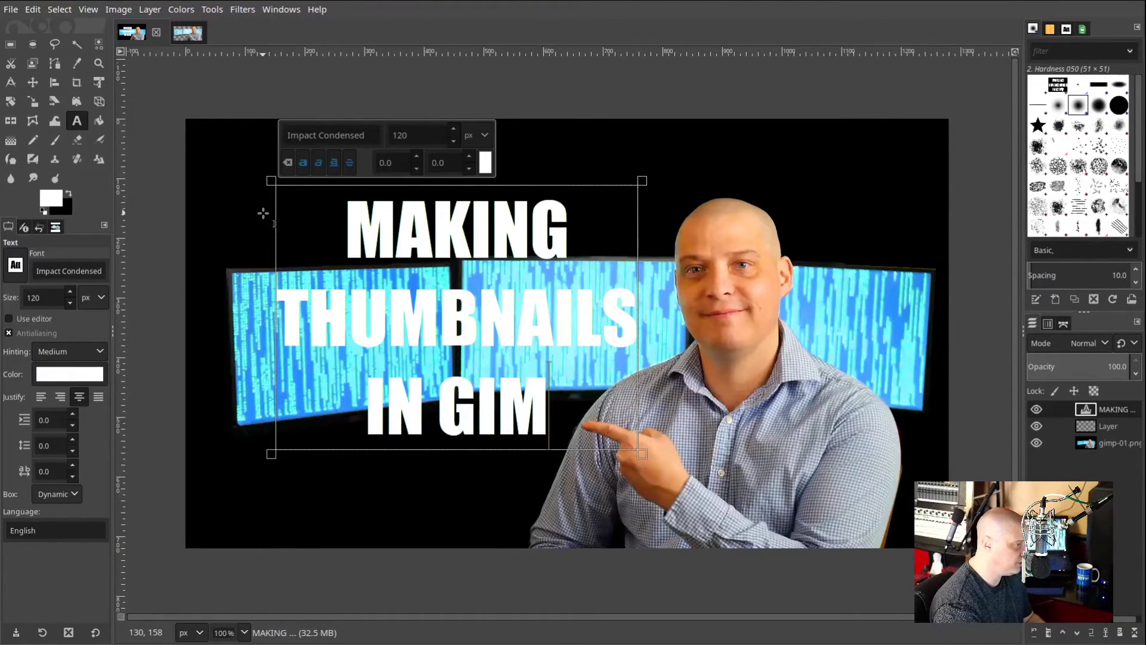
pyautogui.click(238, 159)
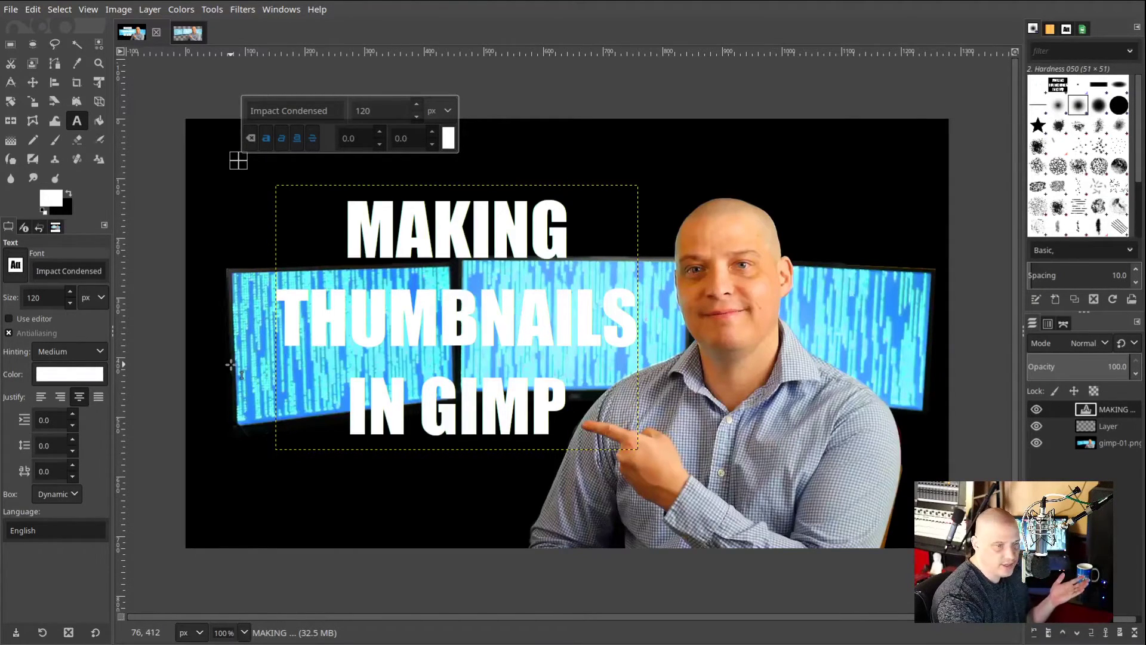
# Increase the MAKING THUMBNAILS IN GIMP title text size to 130 px
pyautogui.click(427, 229)
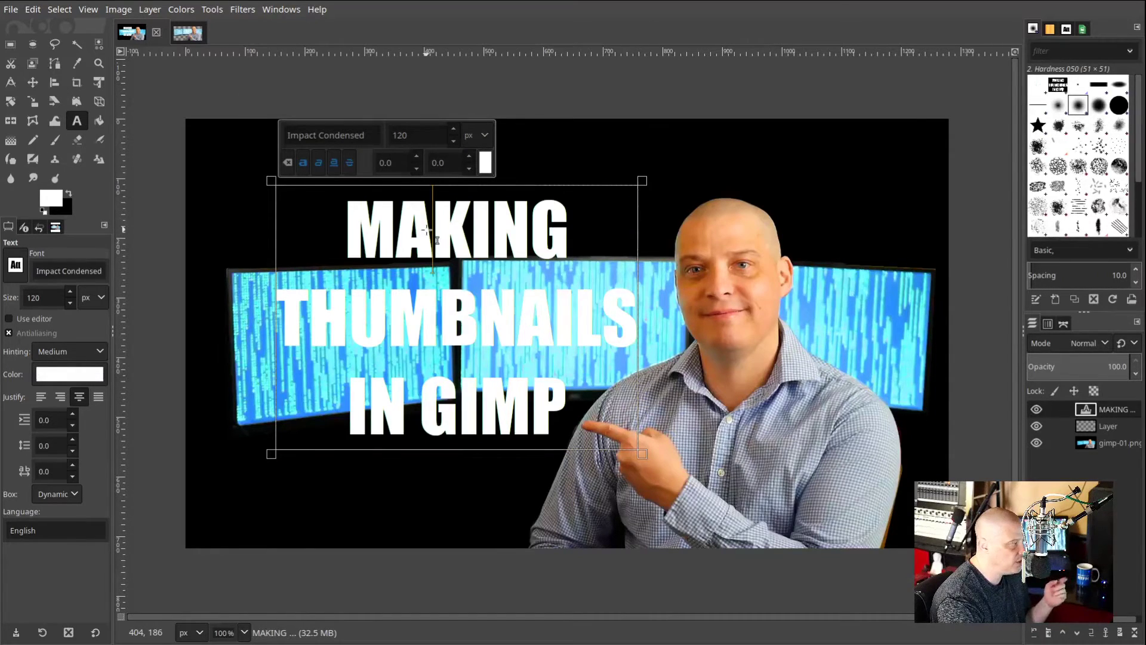
pyautogui.scroll(5, 68, 292)
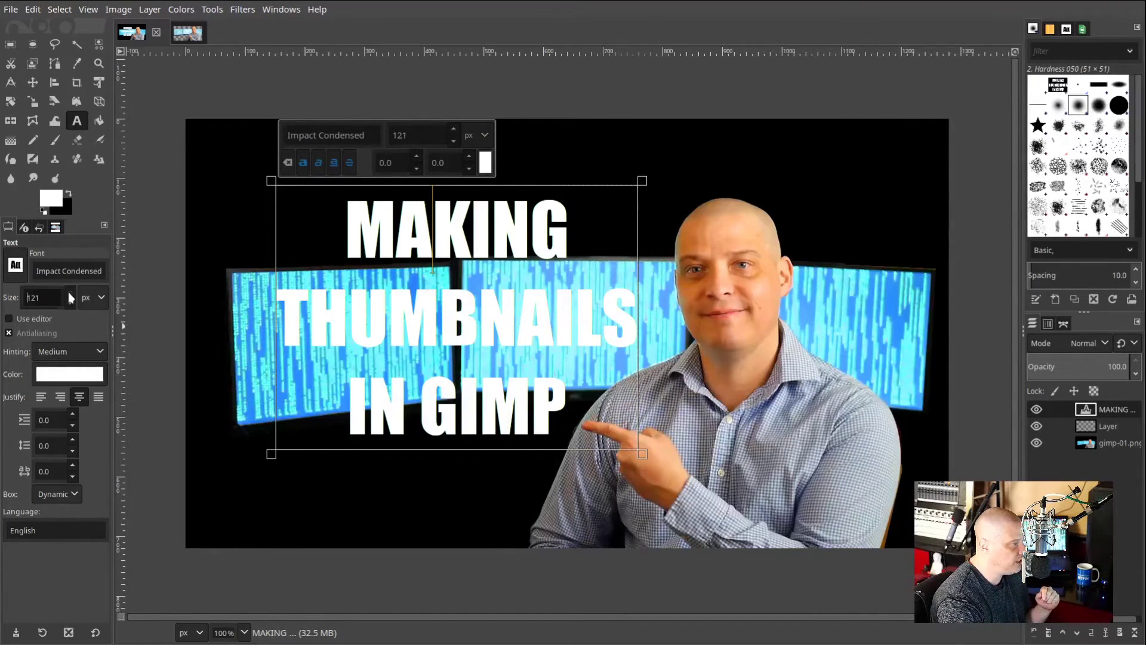
pyautogui.scroll(3, 70, 296)
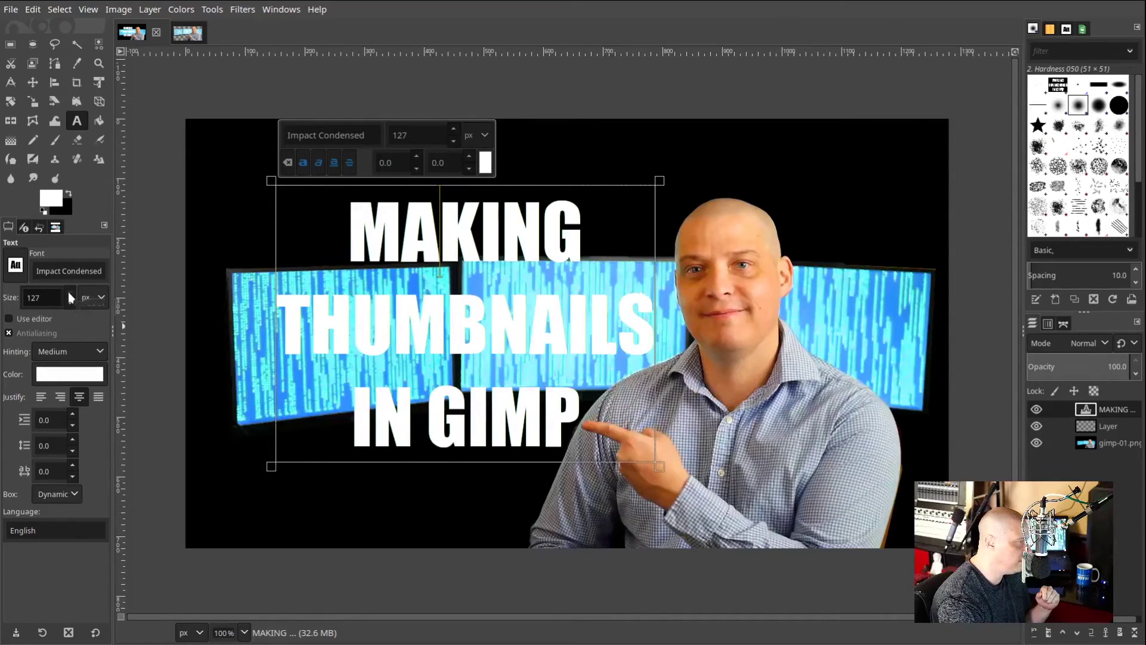
pyautogui.scroll(2, 68, 291)
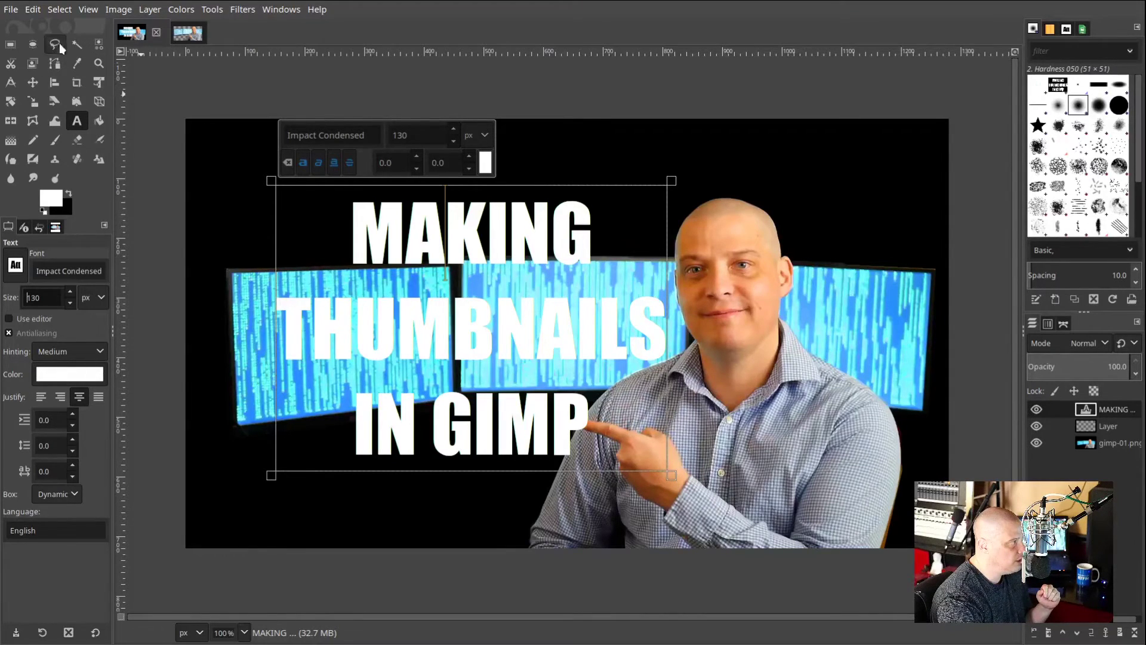
# Cut the title text layer out of the thumbnail and paste it as a new image
pyautogui.click(10, 45)
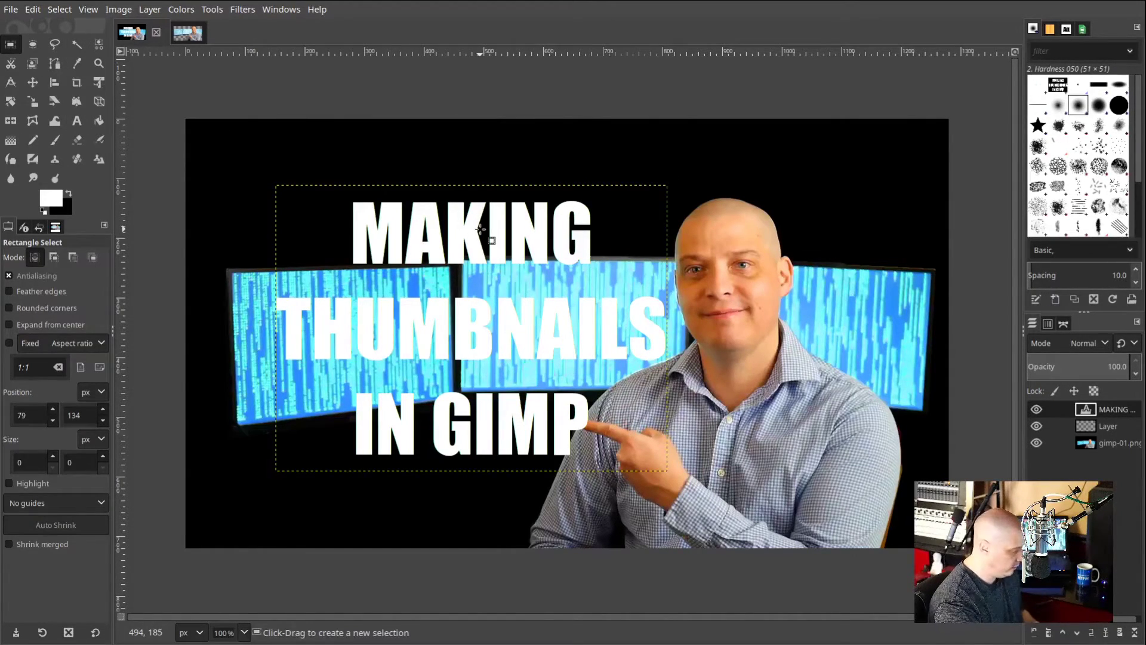
pyautogui.hotkey('ctrl', 'x')
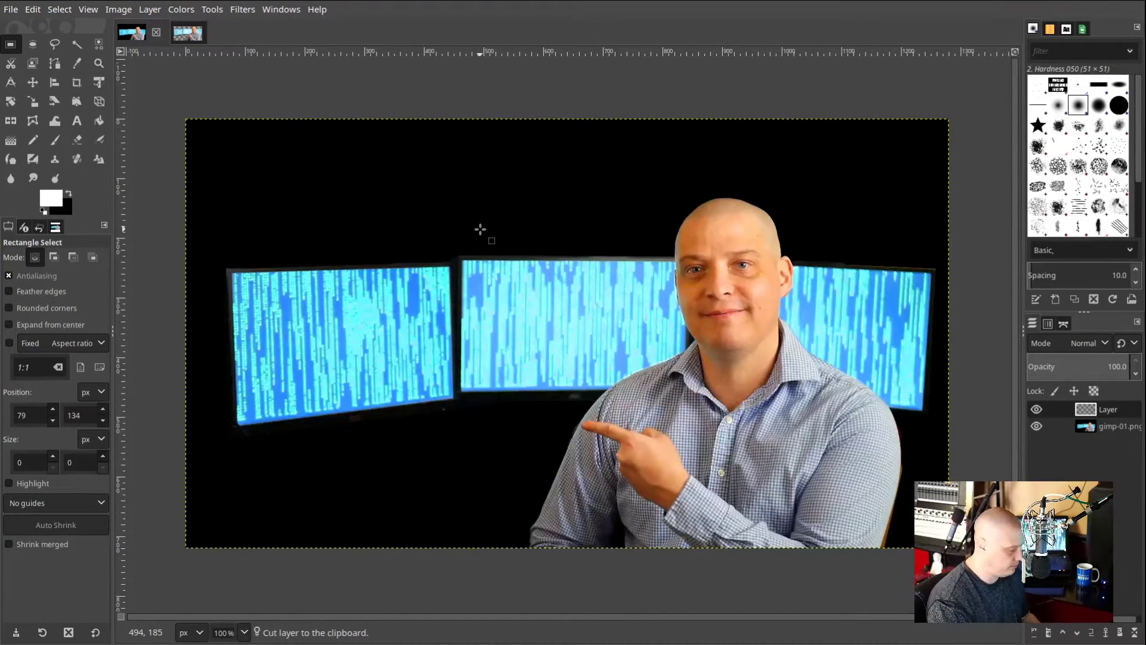
pyautogui.click(59, 9)
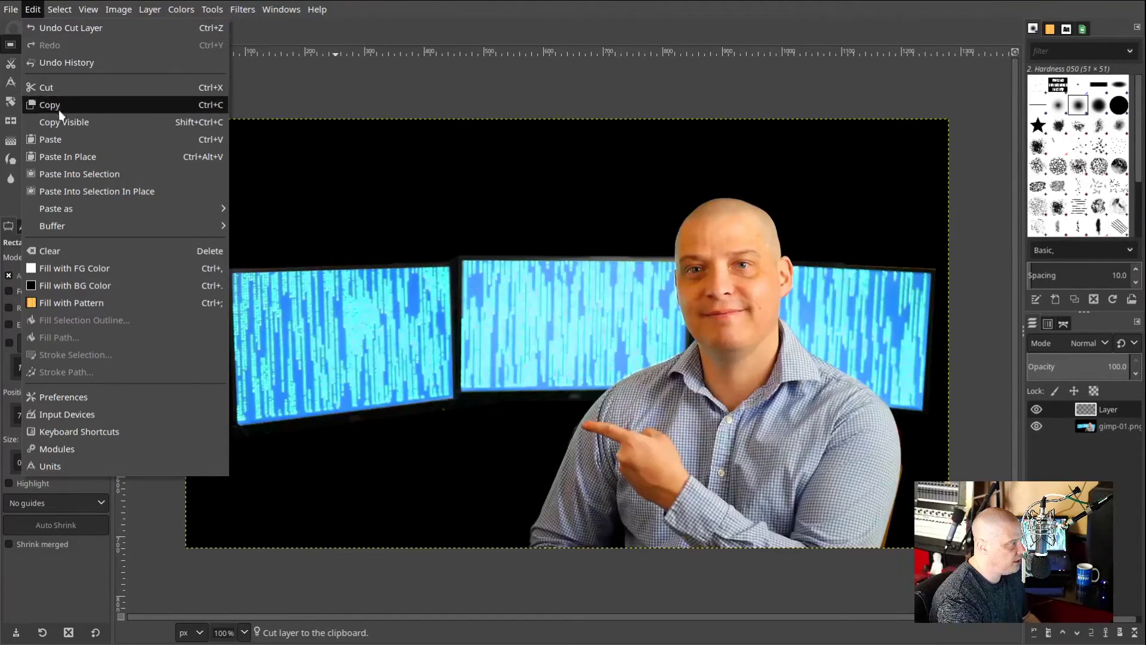
pyautogui.moveTo(64, 210)
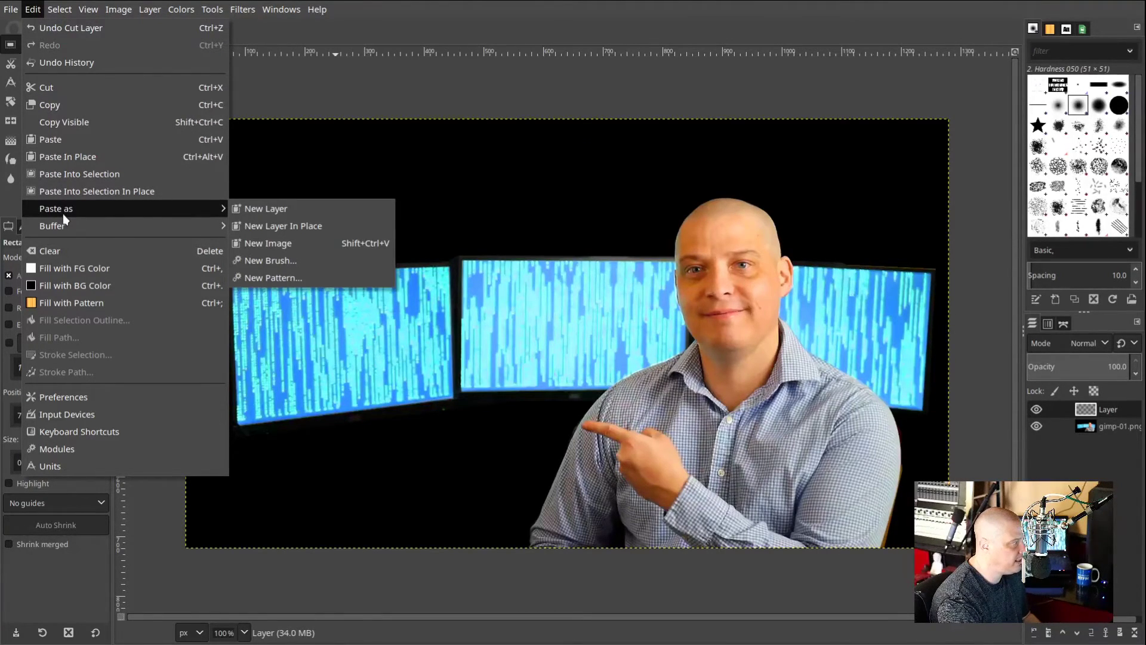
pyautogui.click(332, 246)
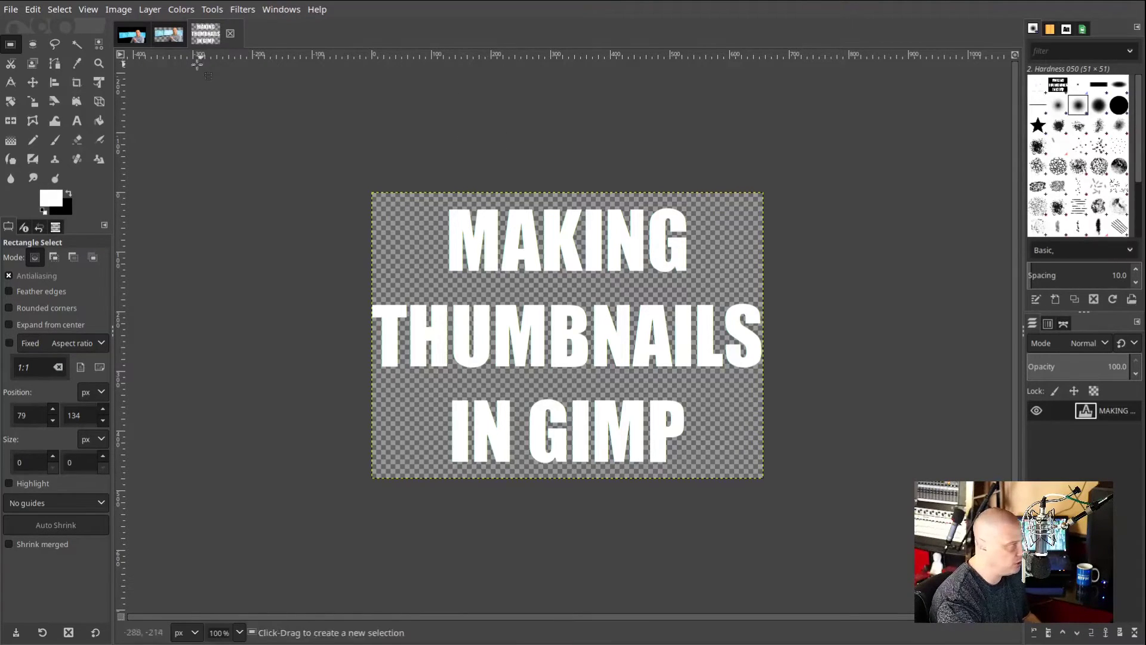
# Paste the title onto the thumbnail's transparent layer, move it over the first two monitors clear of the man, and anchor it
pyautogui.click(139, 39)
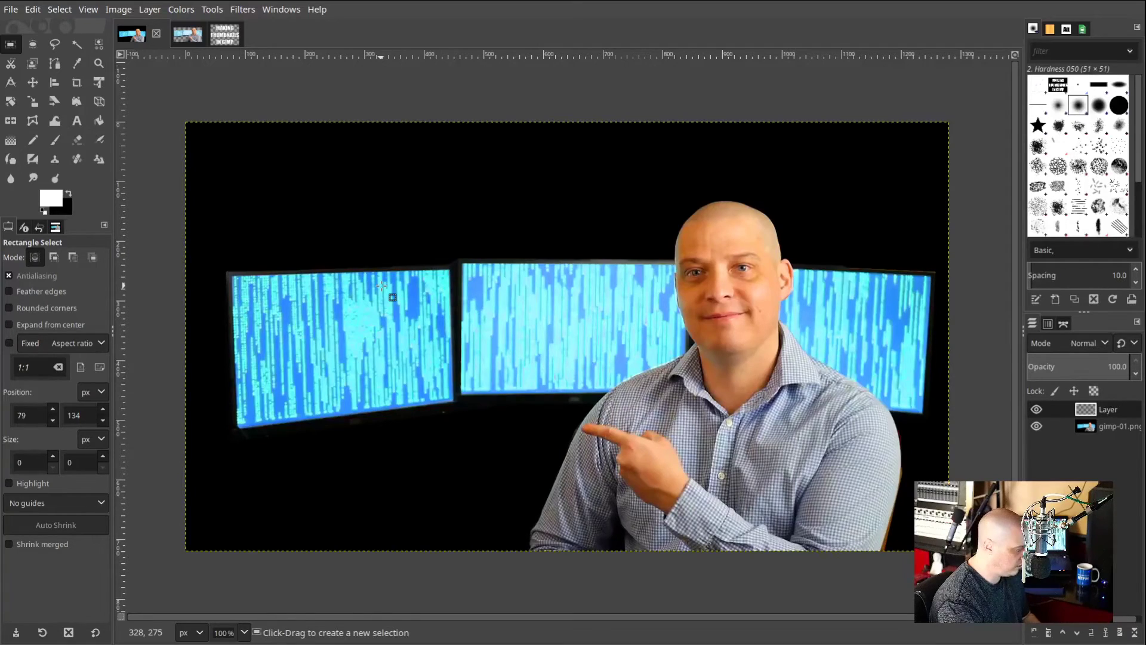
pyautogui.hotkey('ctrl', 'v')
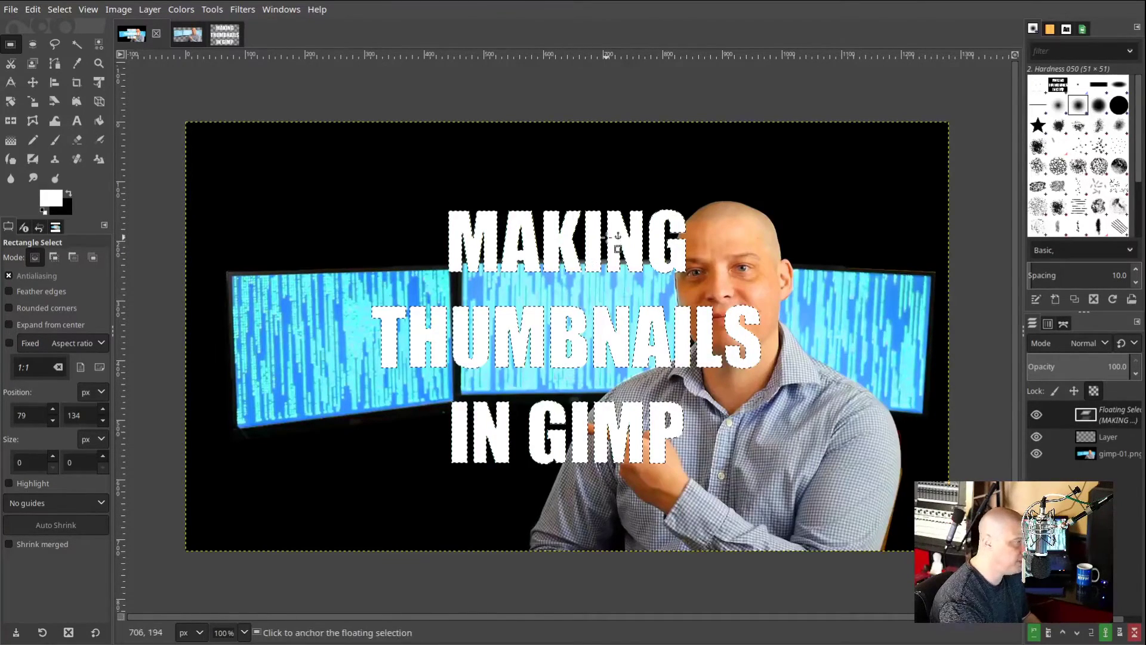
pyautogui.moveTo(565, 241); pyautogui.dragTo(405, 206)
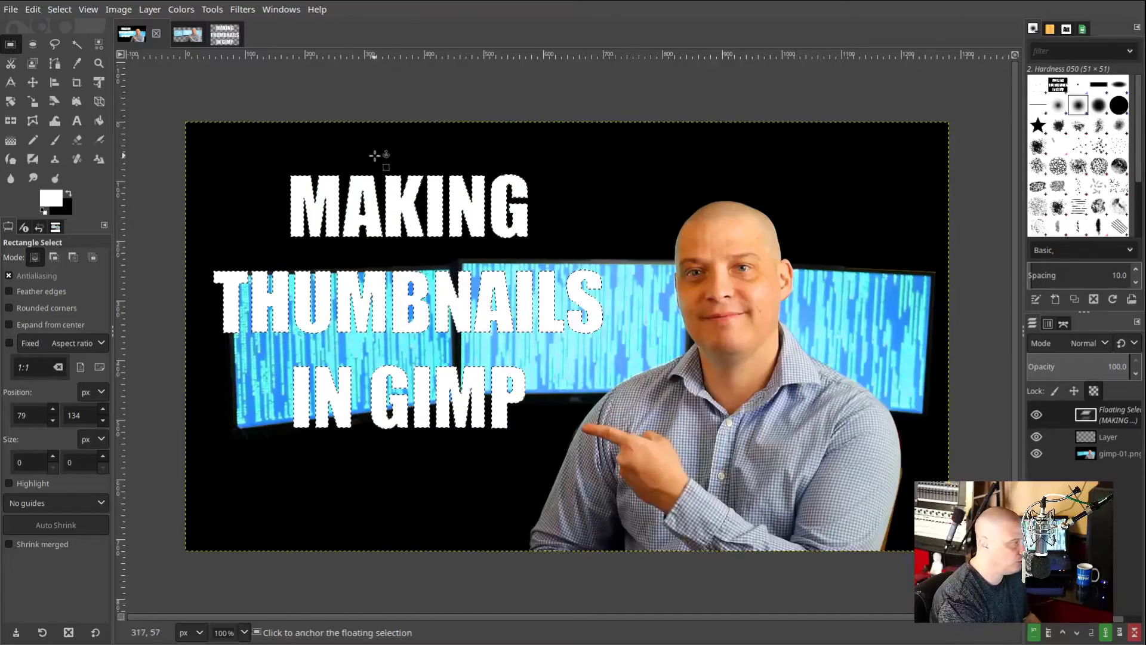
pyautogui.click(263, 166)
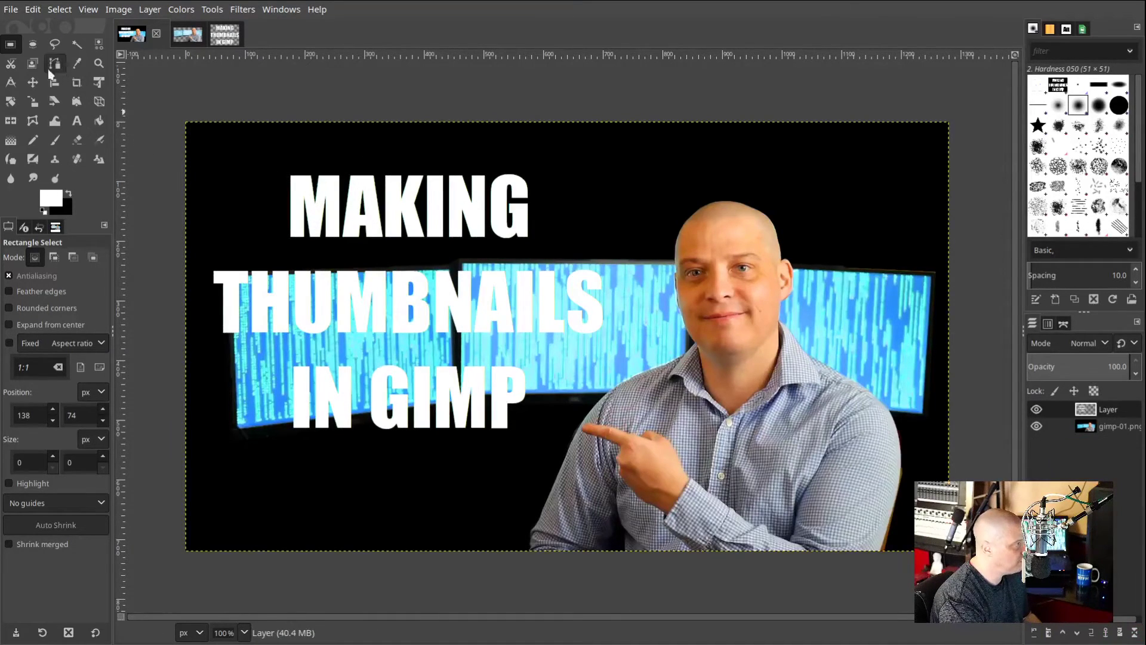
# Select a rectangle about 431 × 131 px around MAKING and set both foreground and background colours to 262626
pyautogui.click(10, 45)
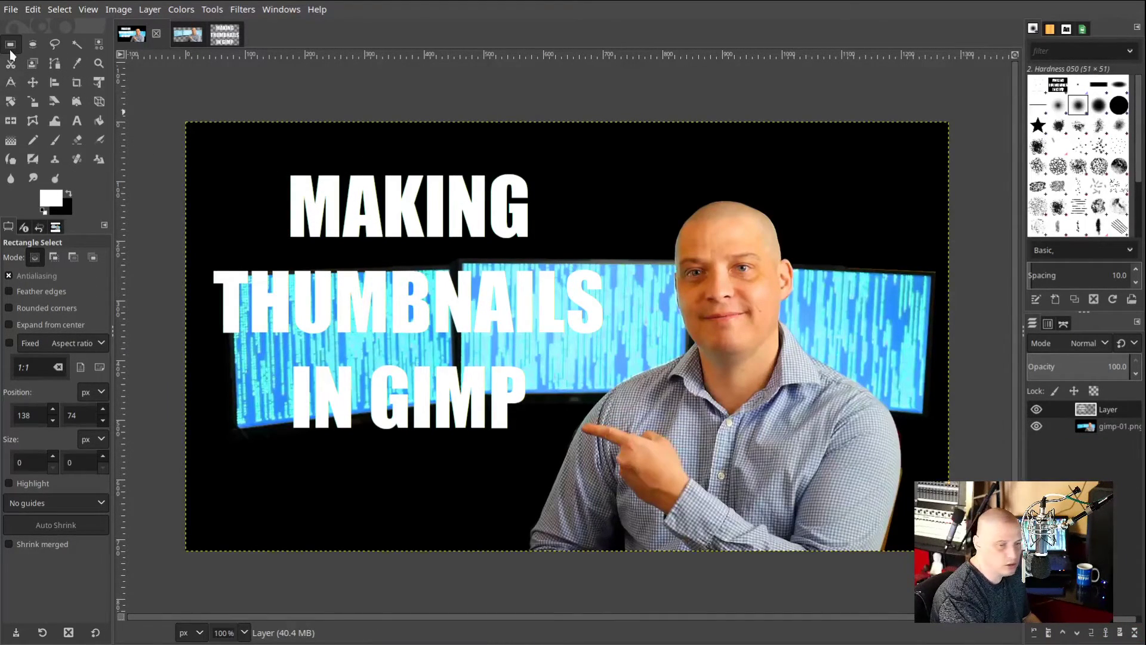
pyautogui.moveTo(281, 168); pyautogui.dragTo(535, 242)
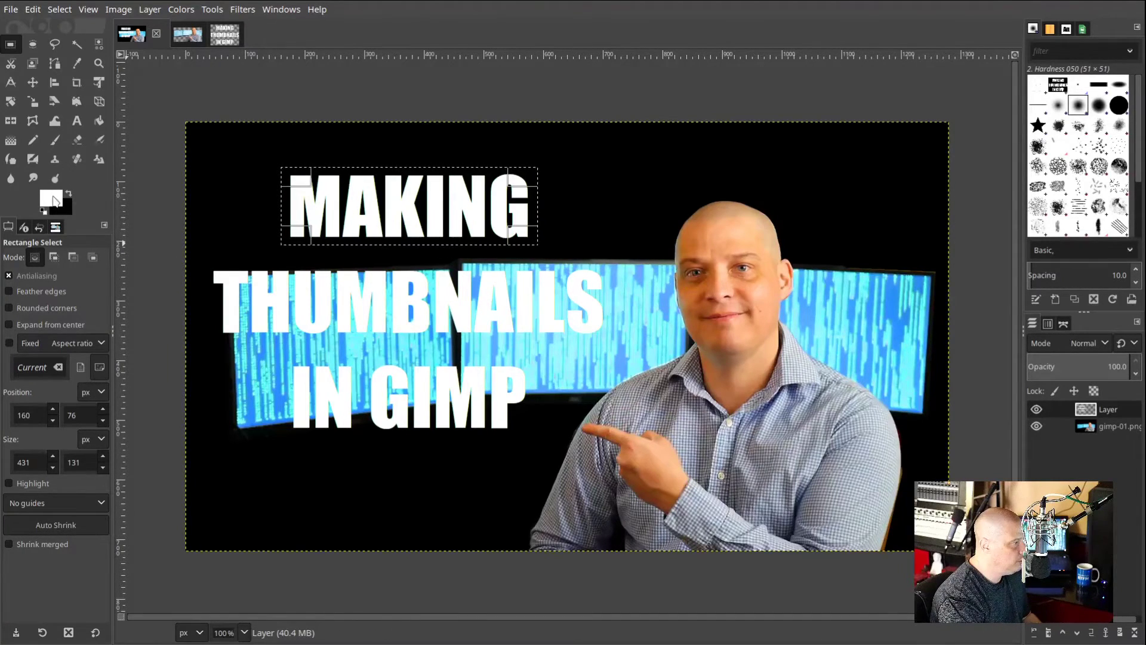
pyautogui.click(52, 197)
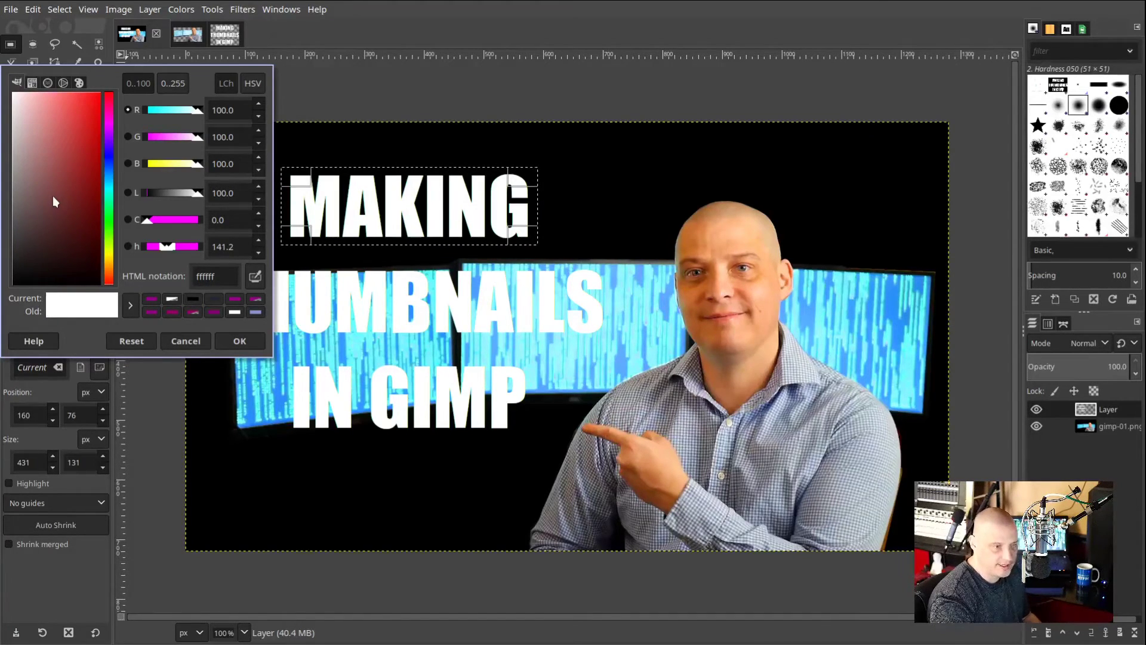
pyautogui.moveTo(68, 263); pyautogui.dragTo(13, 261)
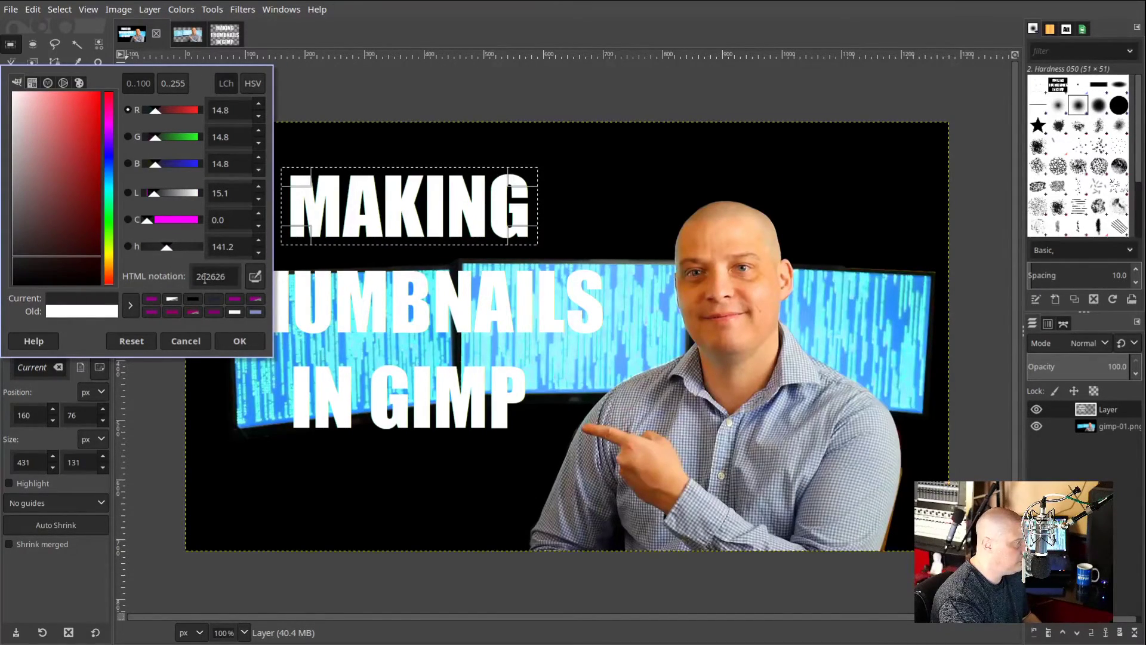
pyautogui.click(239, 341)
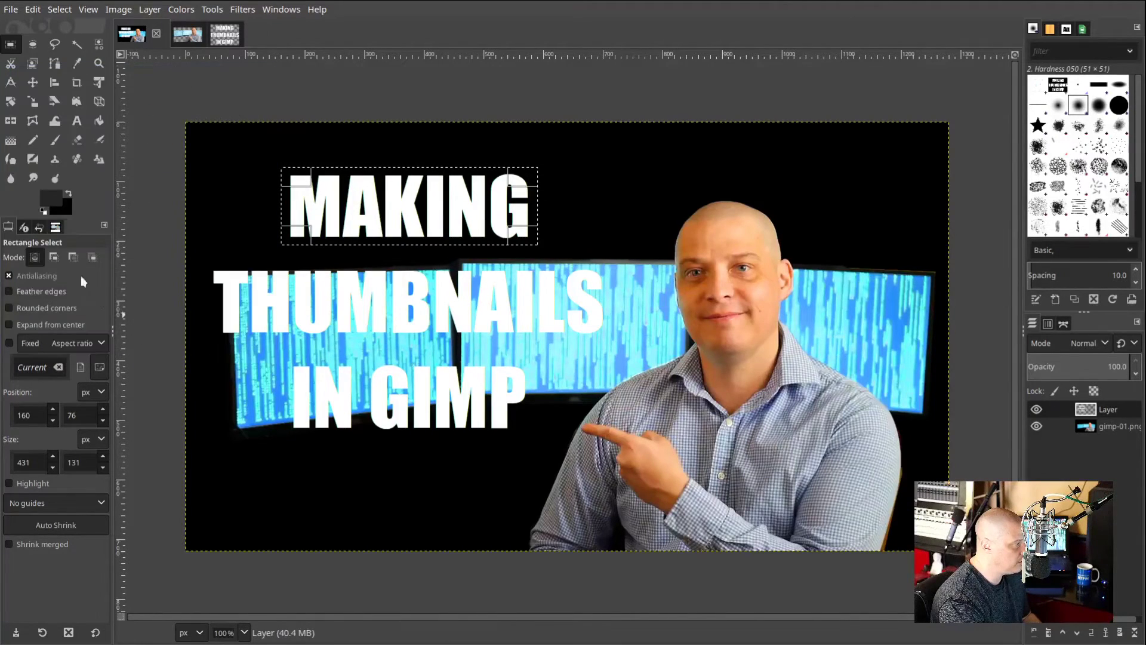
pyautogui.click(62, 209)
pyautogui.doubleClick(226, 276)
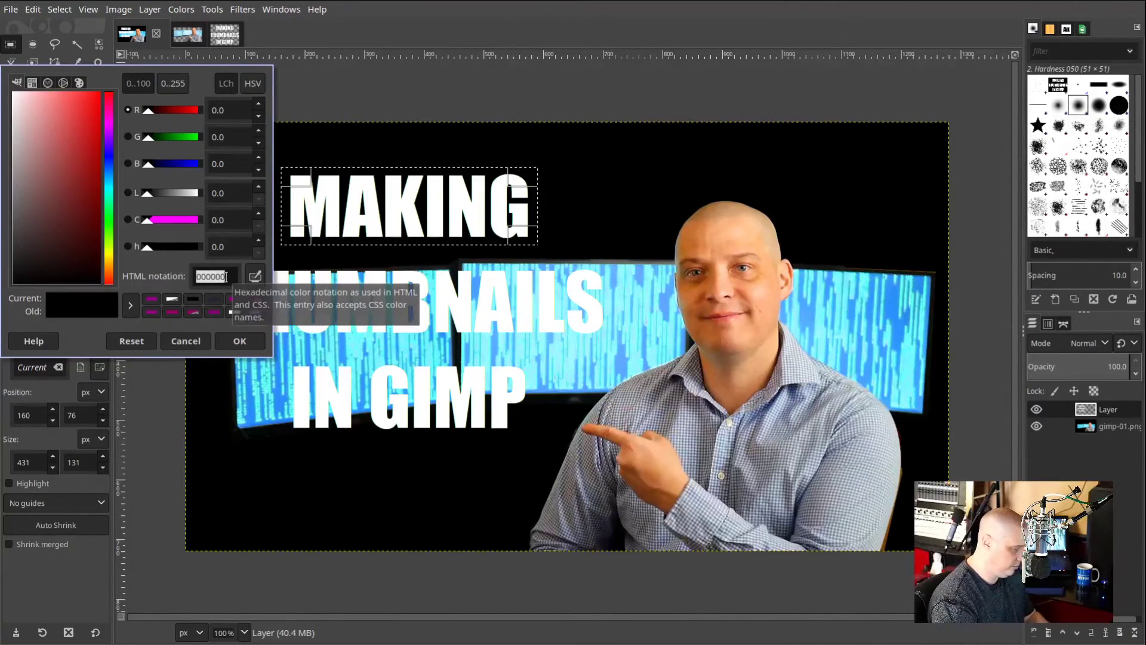
pyautogui.write('262626')
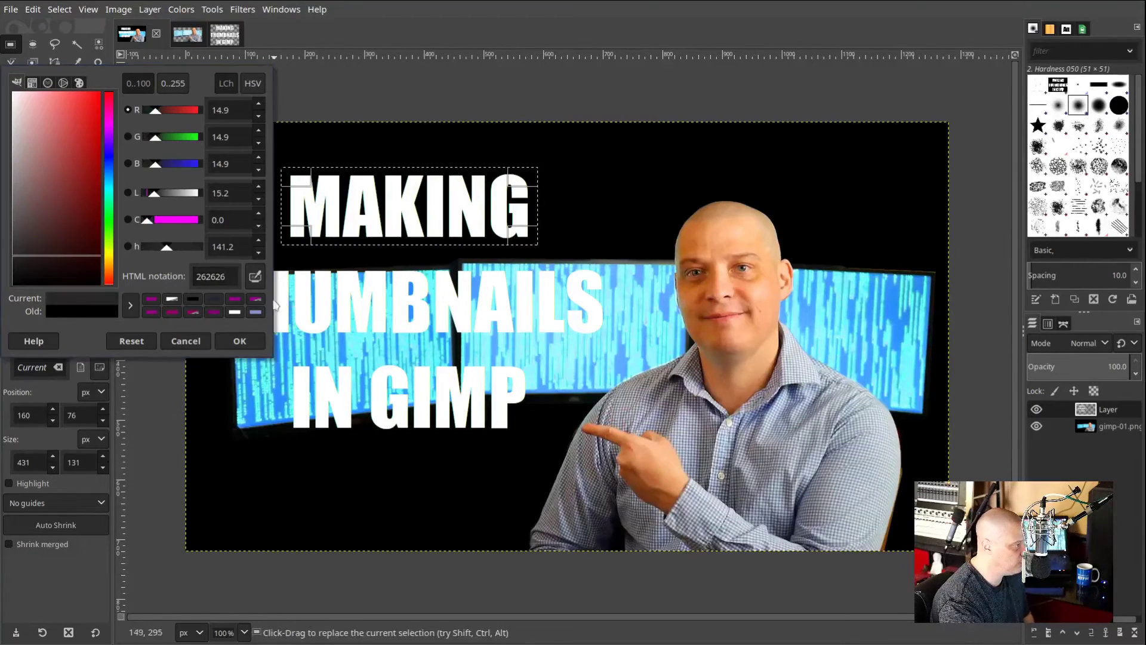
pyautogui.click(240, 342)
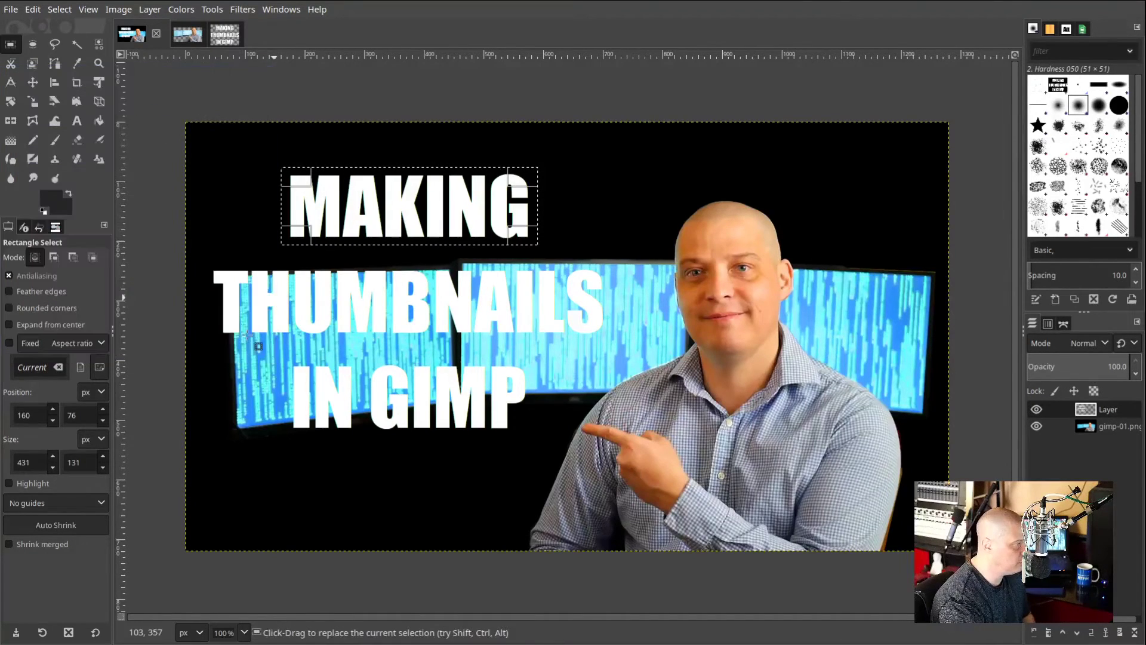
# Fill the selection around MAKING with a linear foreground-to-background gradient and clear the selection
pyautogui.click(11, 142)
pyautogui.moveTo(365, 188); pyautogui.dragTo(408, 215)
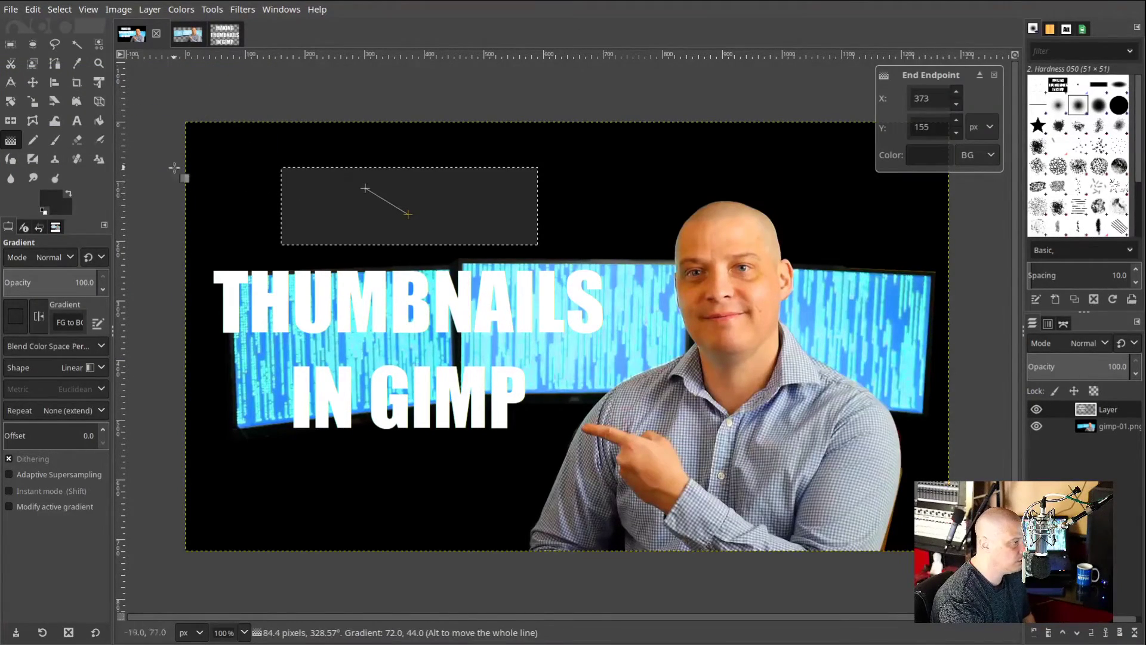
pyautogui.click(251, 161)
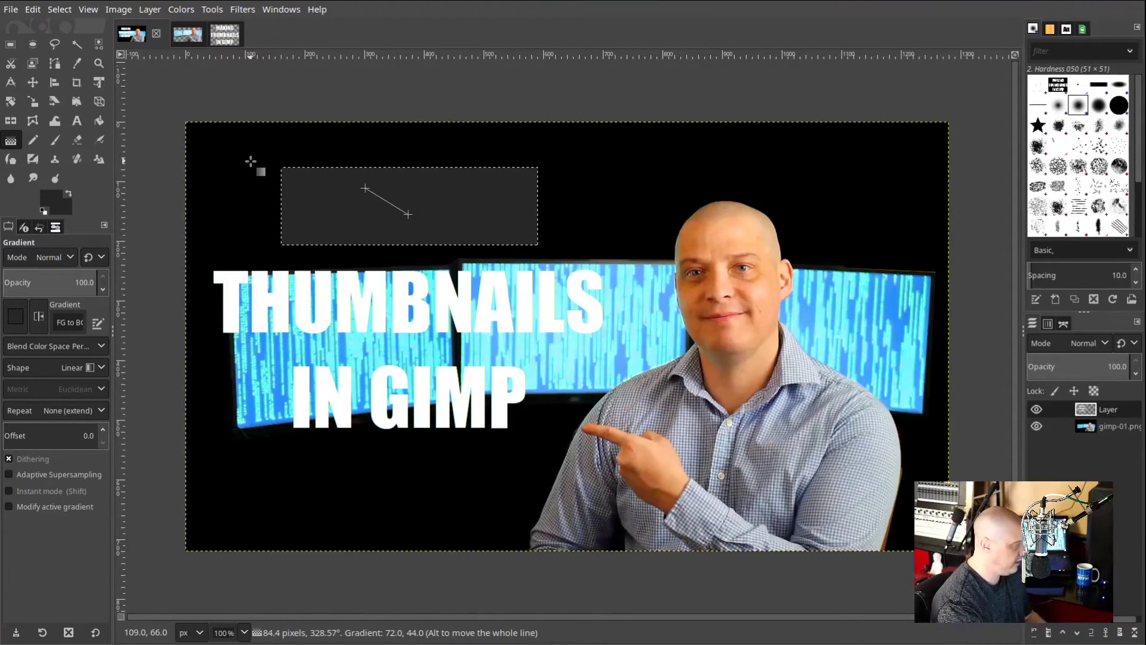
pyautogui.click(12, 45)
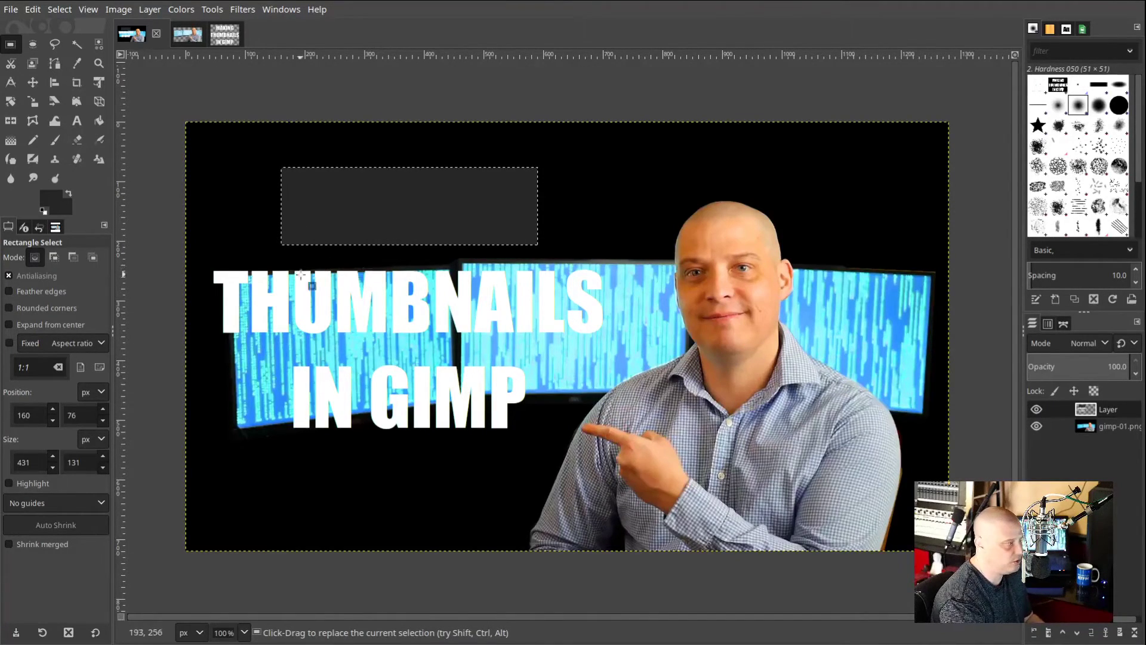
pyautogui.click(248, 249)
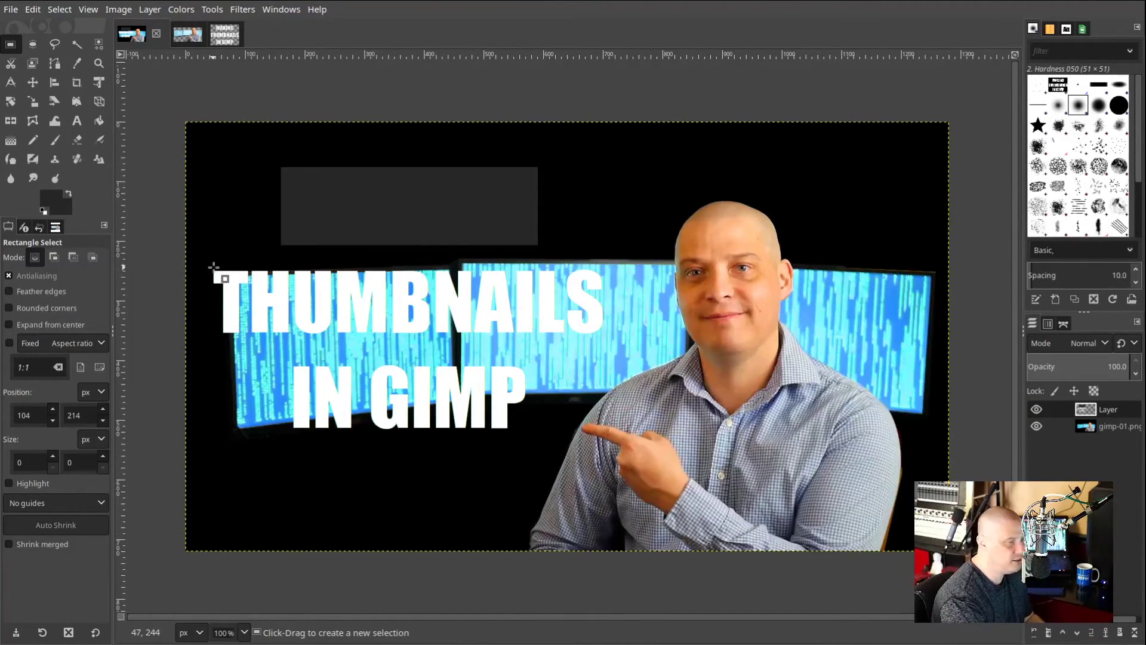
# Select a rectangle about 687 × 130 px around THUMBNAILS and set both foreground and background colours to white, ffffff
pyautogui.moveTo(207, 263); pyautogui.dragTo(616, 339)
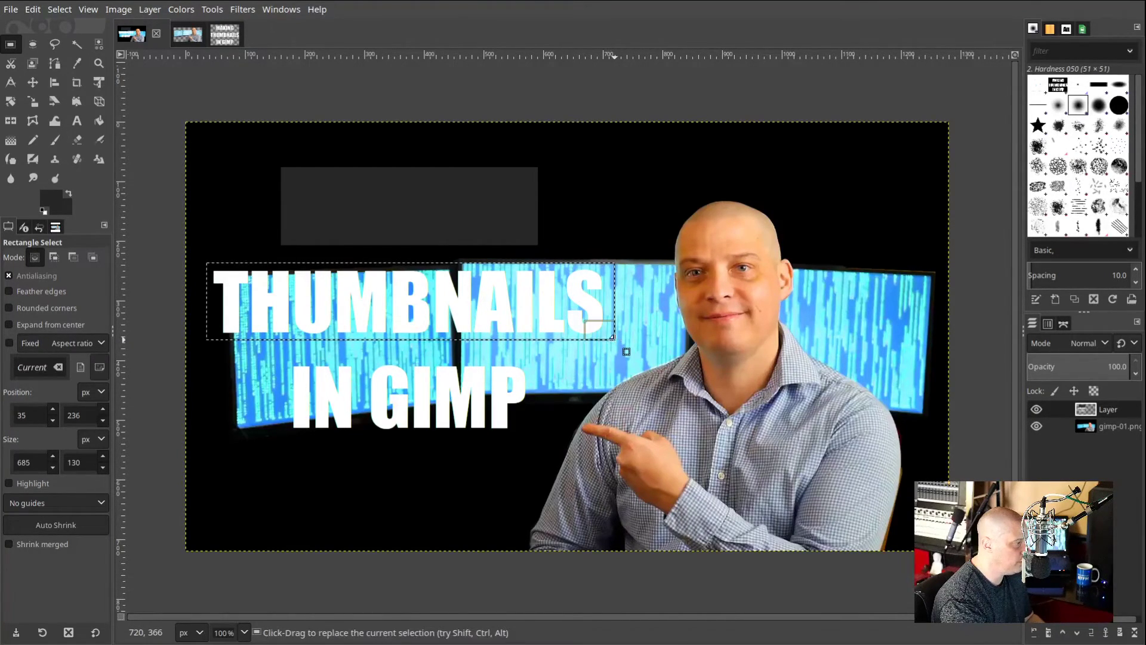
pyautogui.moveTo(225, 275); pyautogui.dragTo(224, 275)
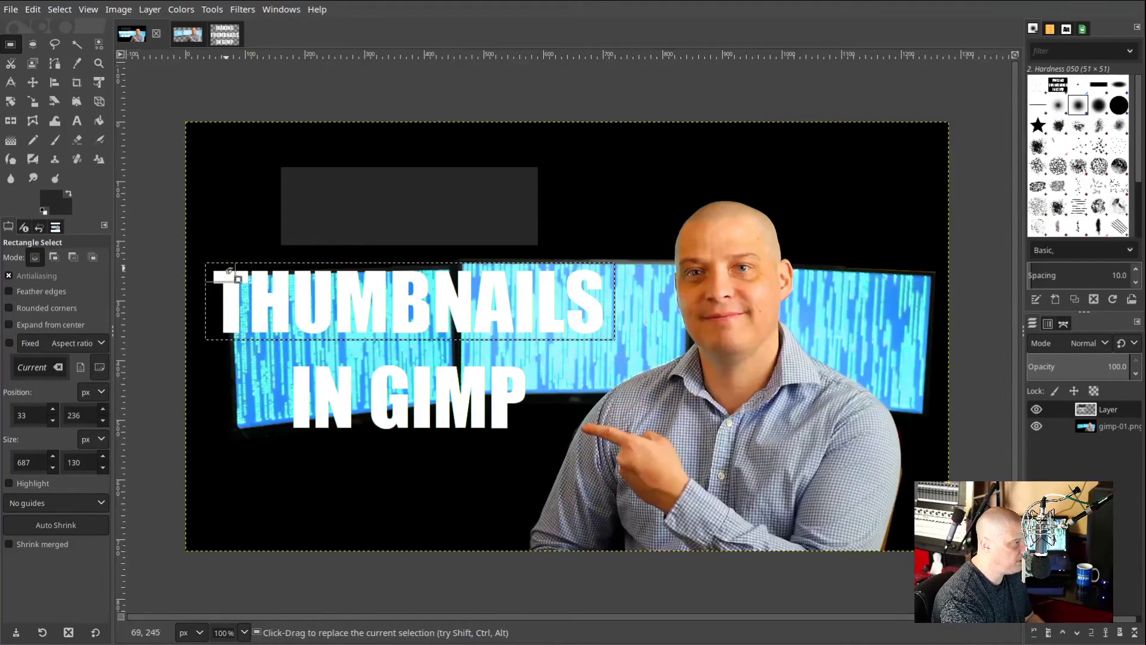
pyautogui.click(49, 194)
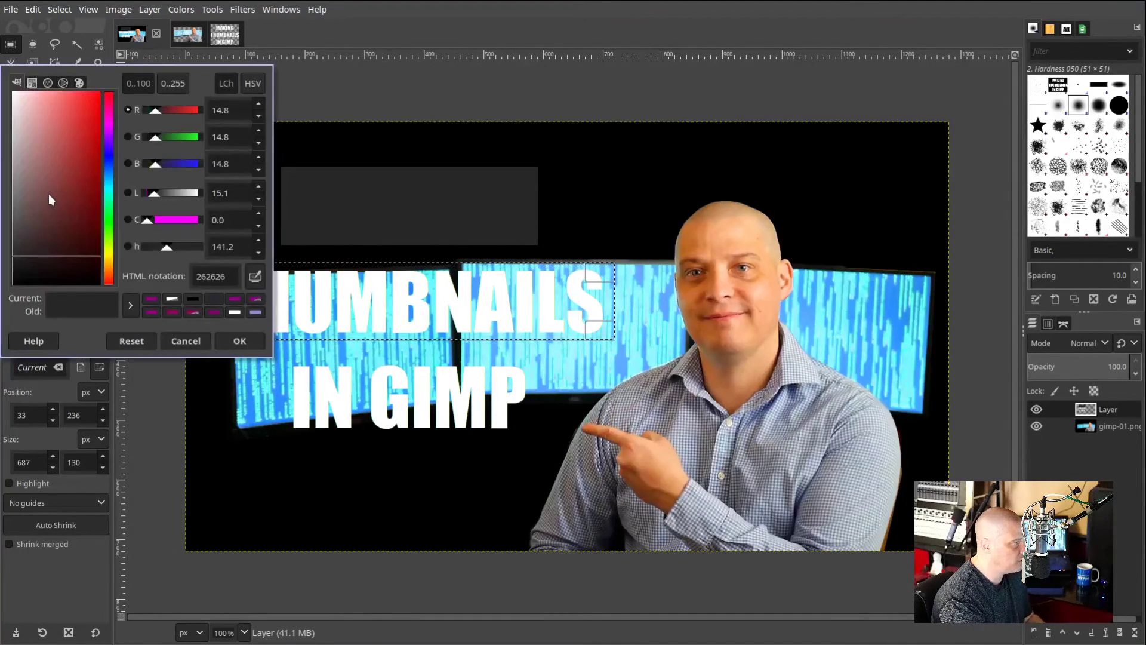
pyautogui.moveTo(48, 195); pyautogui.dragTo(13, 92)
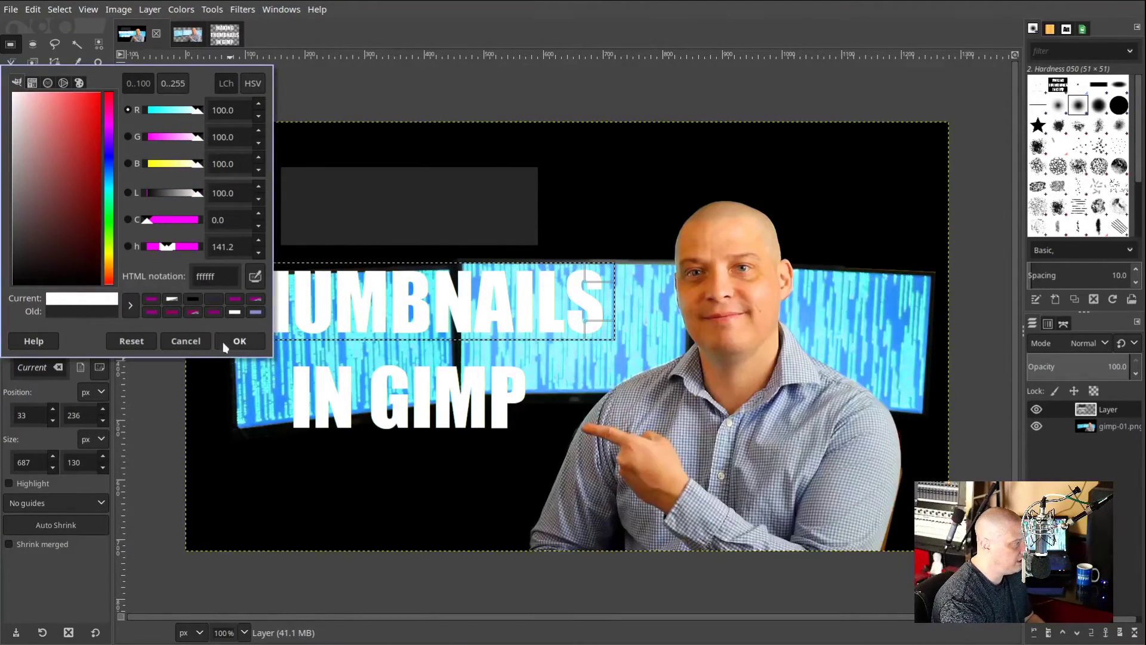
pyautogui.click(242, 342)
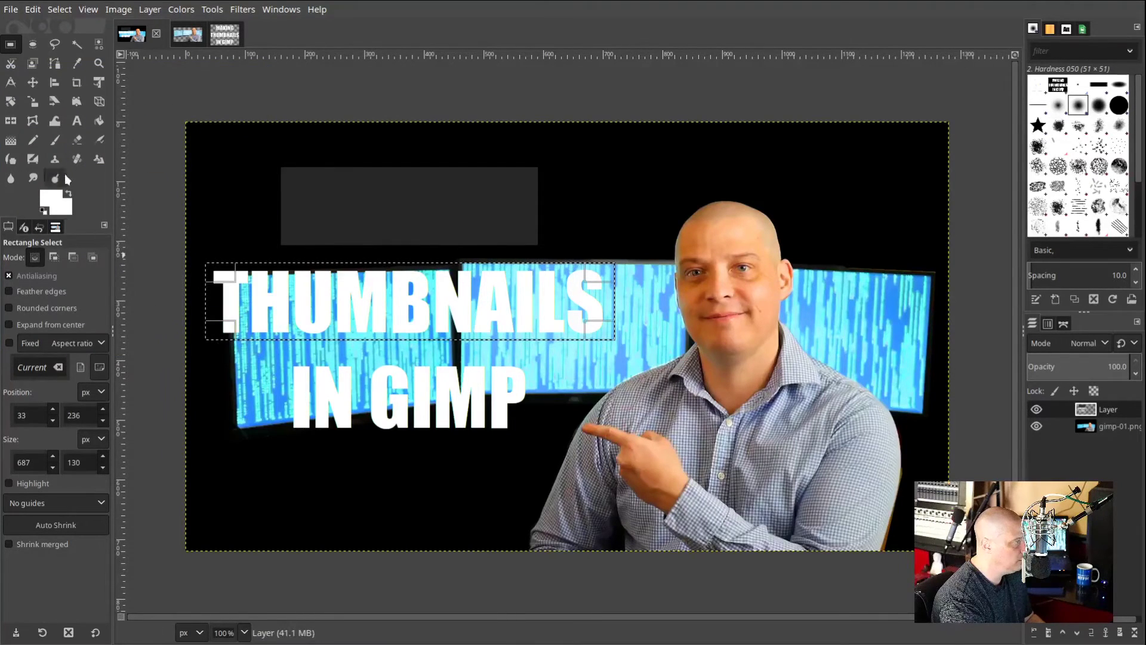
# Fill the selection around THUMBNAILS with the white linear gradient and clear the selection
pyautogui.click(11, 140)
pyautogui.moveTo(396, 328); pyautogui.dragTo(385, 284)
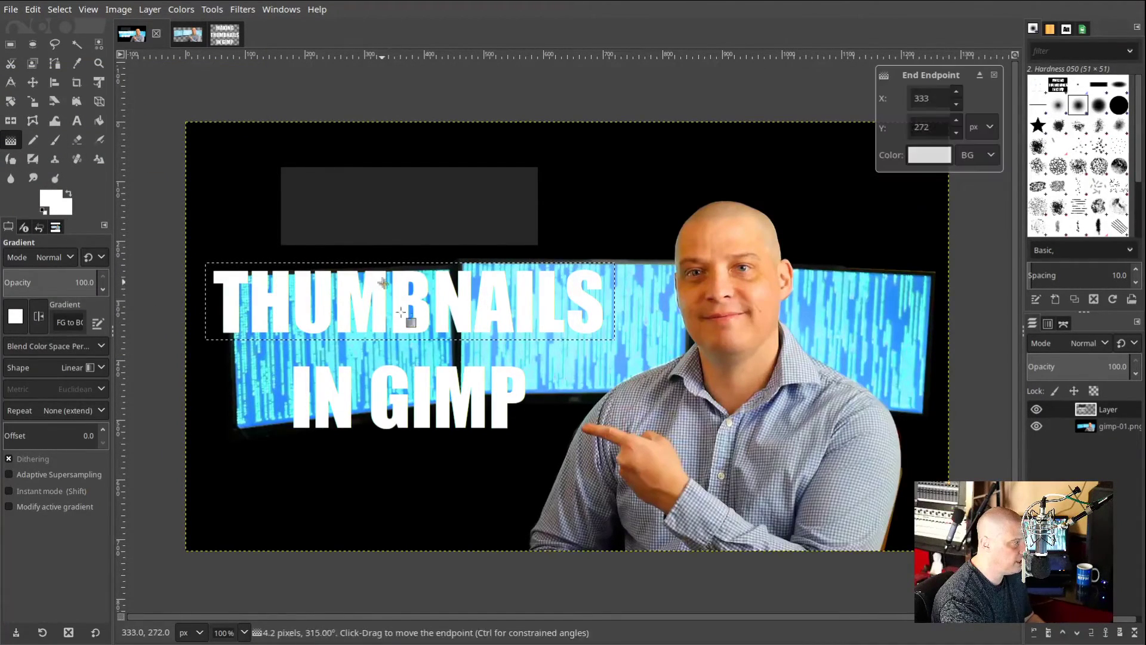
pyautogui.click(20, 45)
pyautogui.click(210, 141)
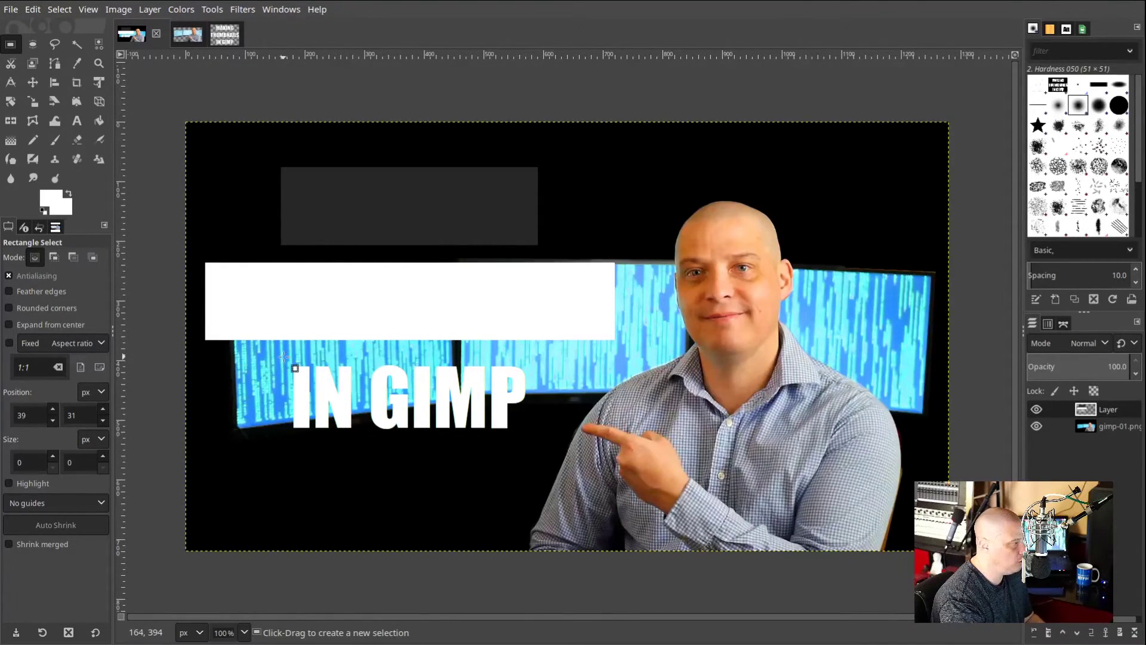
# Select a rectangle about 426 × 136 px around IN GIMP and set both foreground and background colours to purple, 950084
pyautogui.moveTo(283, 357); pyautogui.dragTo(534, 439)
pyautogui.moveTo(299, 370); pyautogui.dragTo(297, 376)
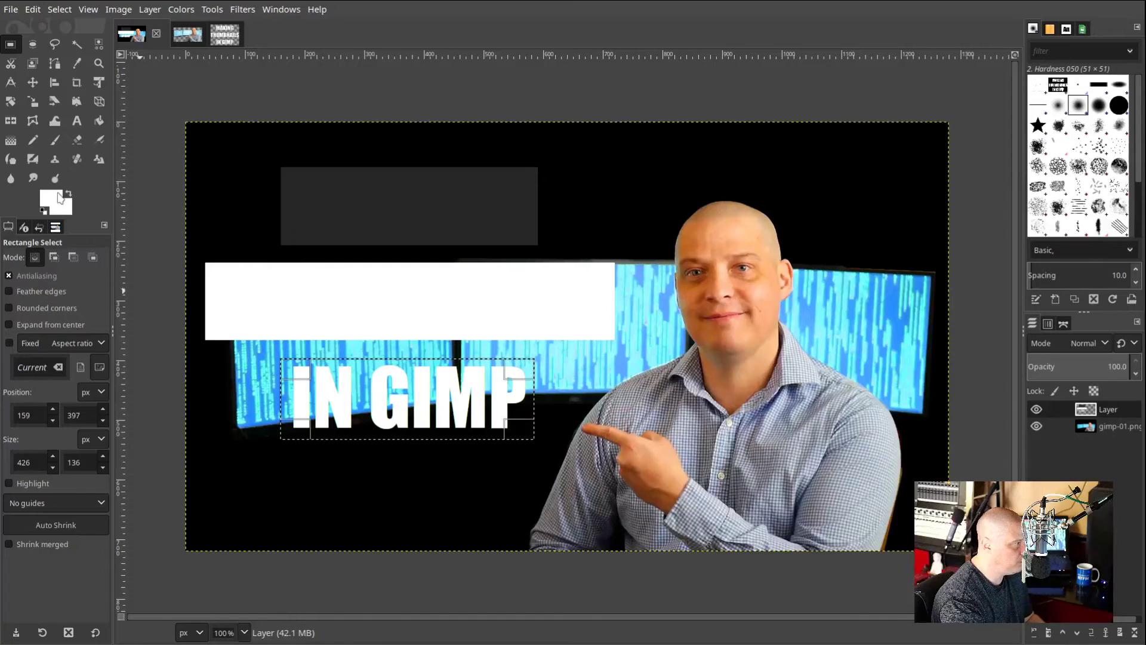
pyautogui.click(57, 203)
pyautogui.doubleClick(204, 277)
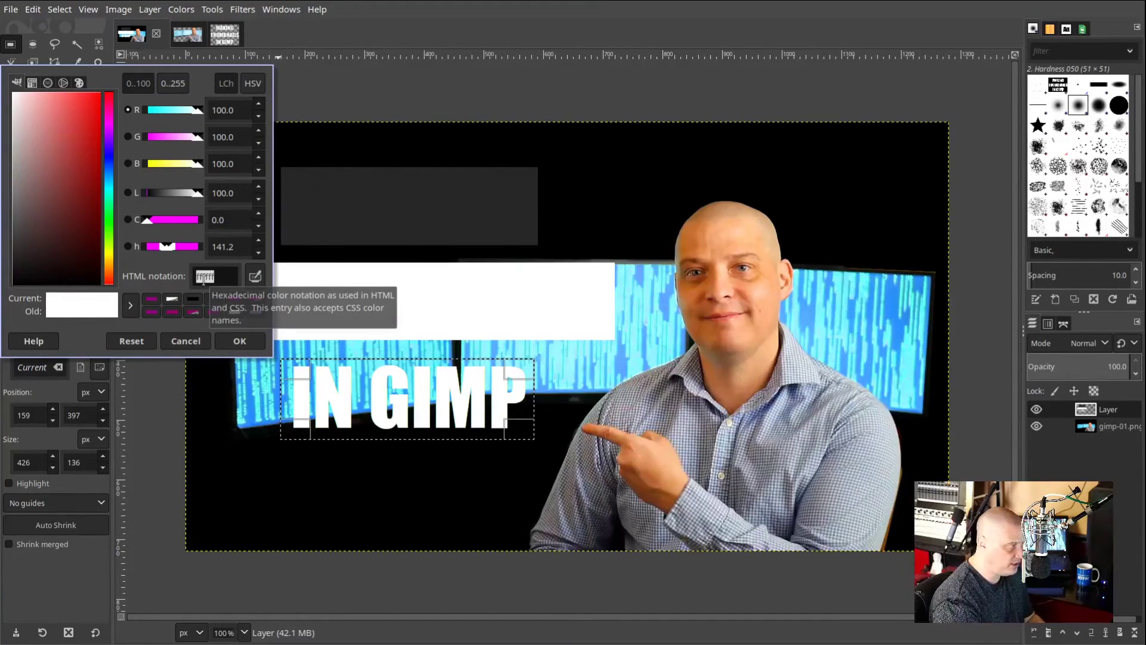
pyautogui.write('950084')
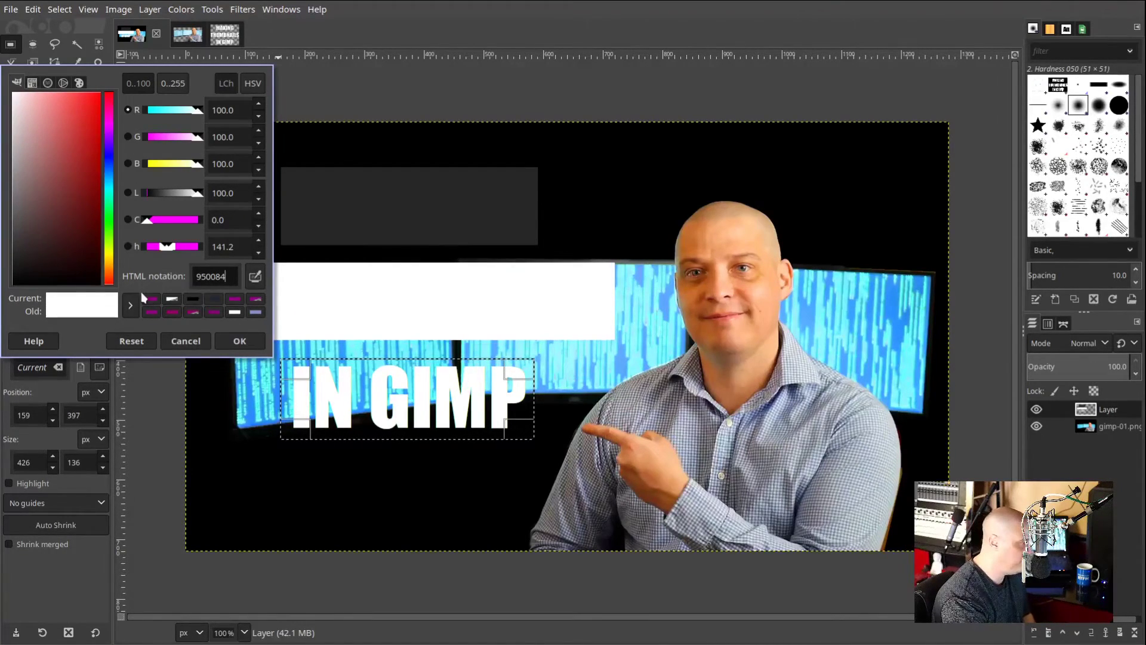
pyautogui.press('Return')
pyautogui.click(239, 341)
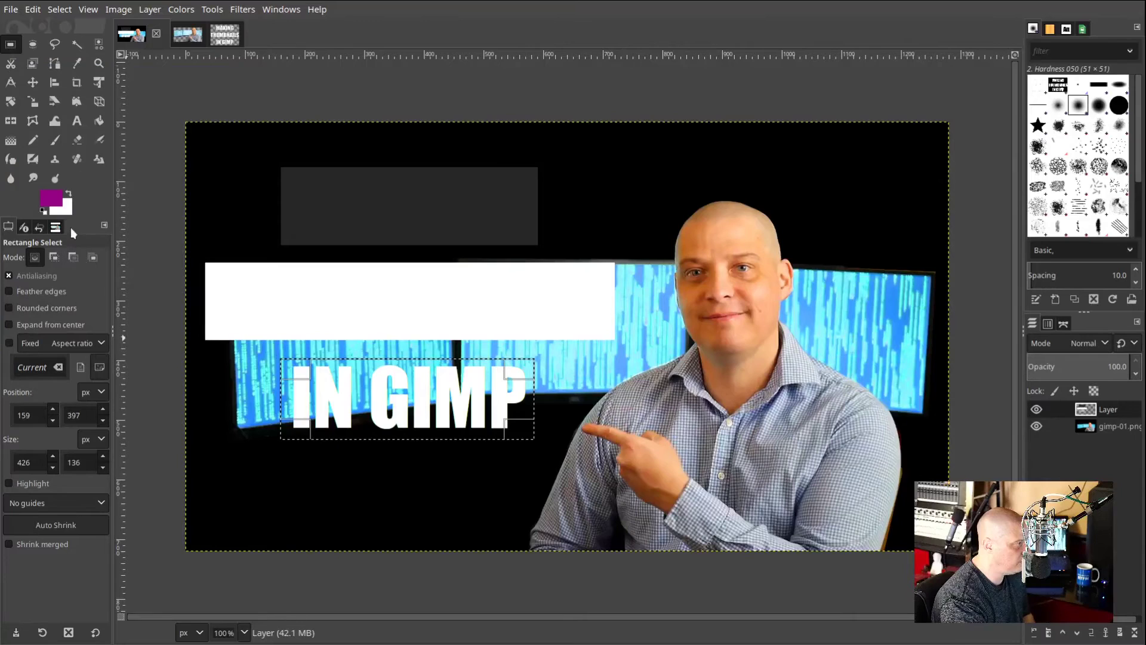
pyautogui.click(65, 216)
pyautogui.click(152, 305)
pyautogui.click(240, 339)
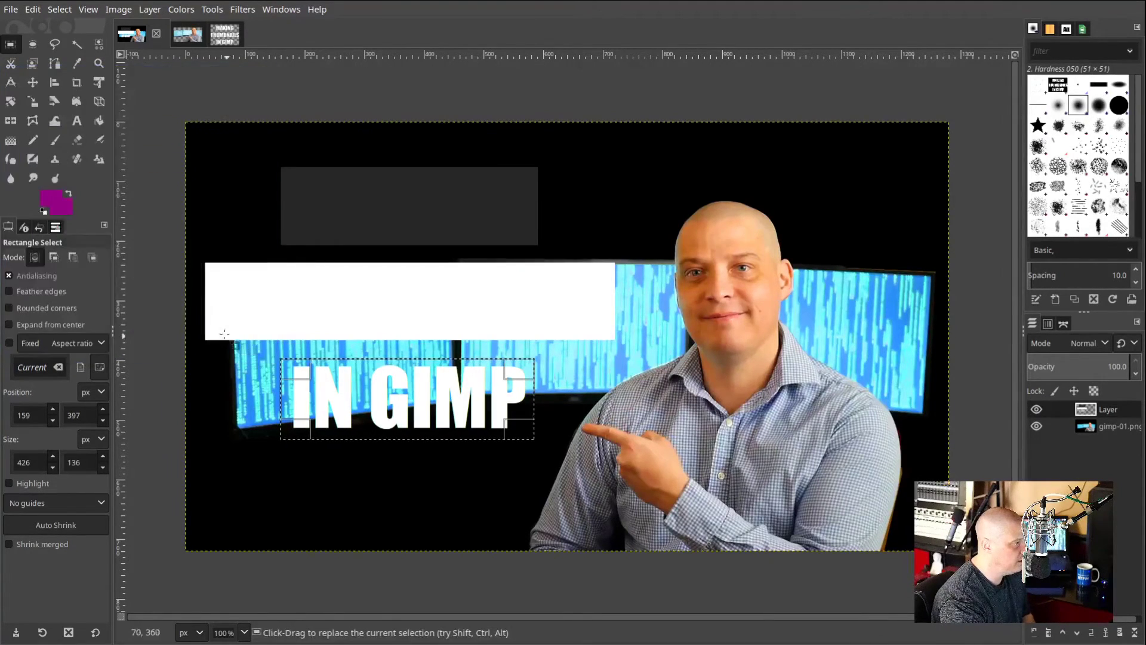
# Fill the selection around IN GIMP with the purple linear gradient and clear the selection
pyautogui.click(11, 140)
pyautogui.moveTo(363, 390); pyautogui.dragTo(367, 395)
pyautogui.press('r')
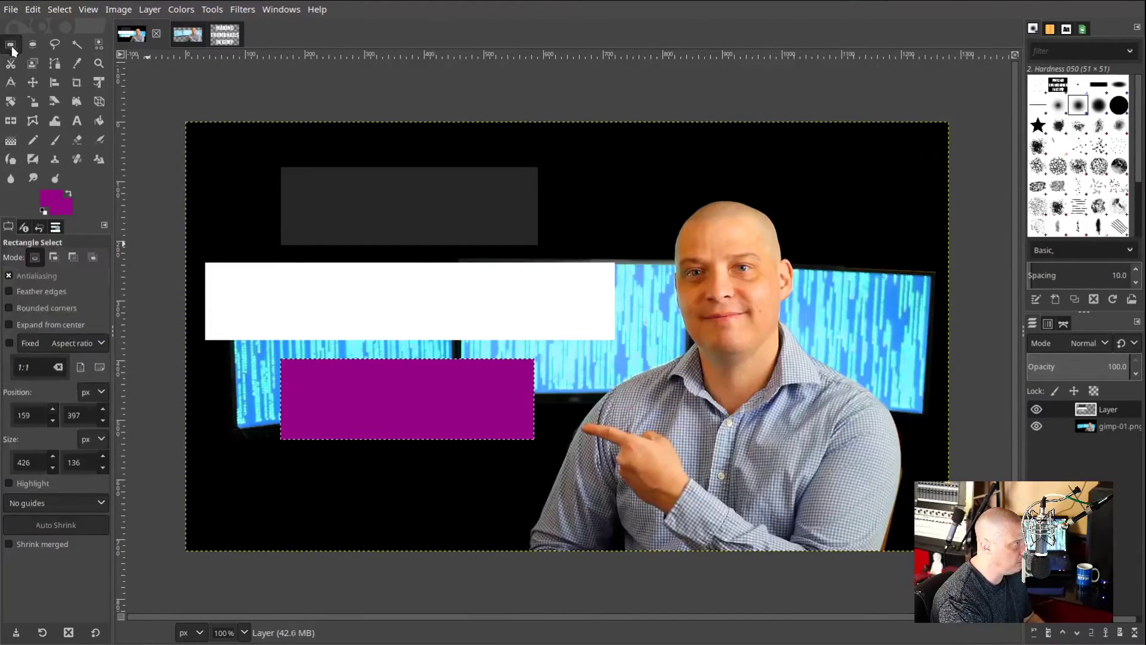
pyautogui.click(379, 307)
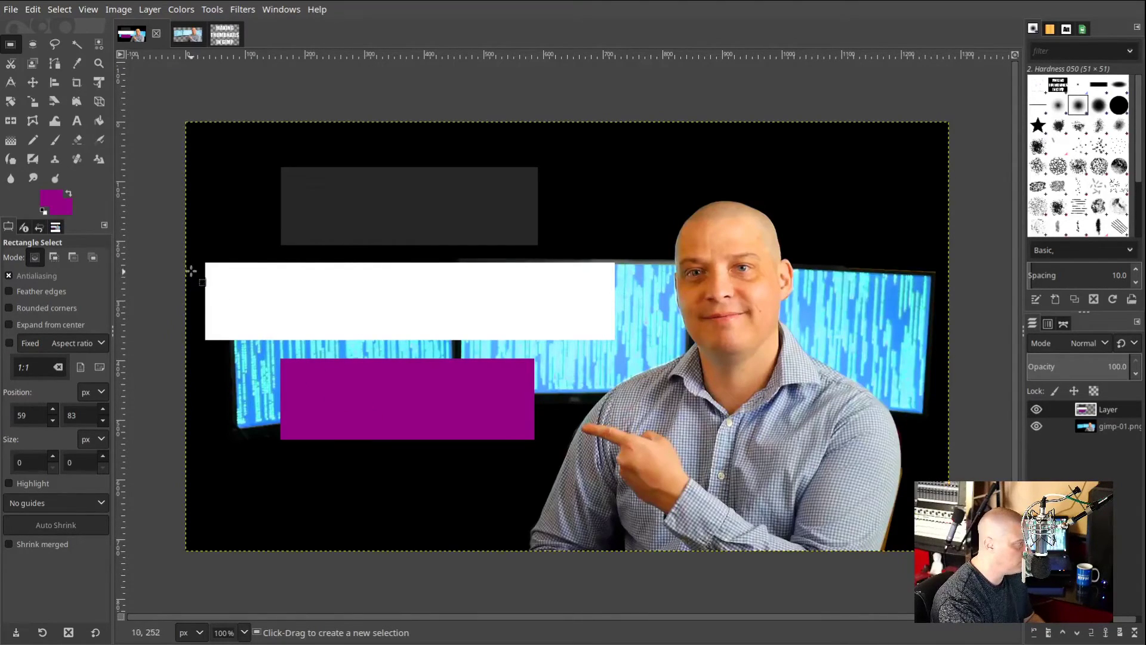
# Cut and paste the white bar, move it up to just below the dark grey bar and anchor it
pyautogui.moveTo(197, 254); pyautogui.dragTo(628, 348)
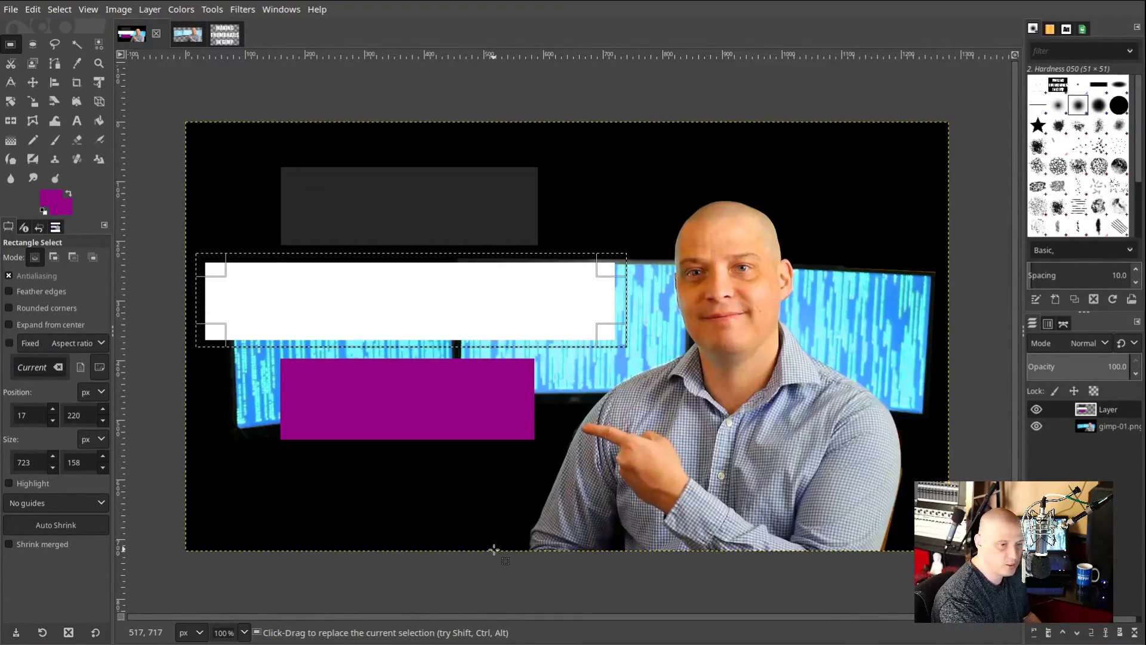
pyautogui.hotkey('ctrl', 'x')
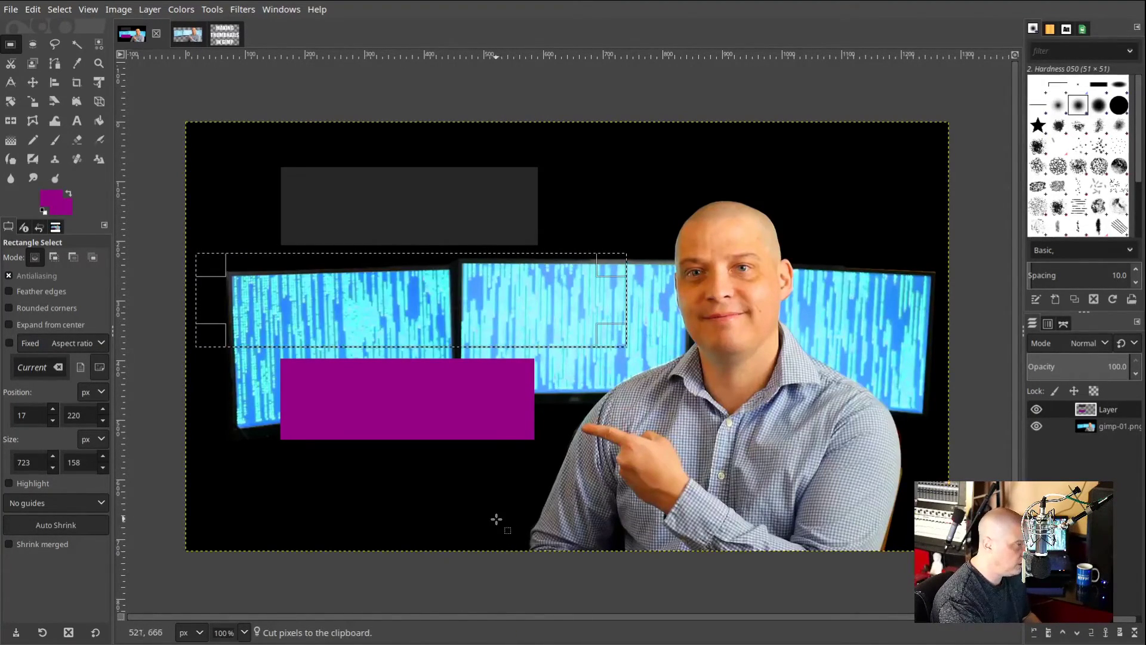
pyautogui.hotkey('ctrl', 'v')
pyautogui.moveTo(415, 300)
pyautogui.mouseDown()
pyautogui.moveTo(435, 276)
pyautogui.moveTo(518, 283)
pyautogui.moveTo(437, 323)
pyautogui.moveTo(414, 292)
pyautogui.mouseUp()
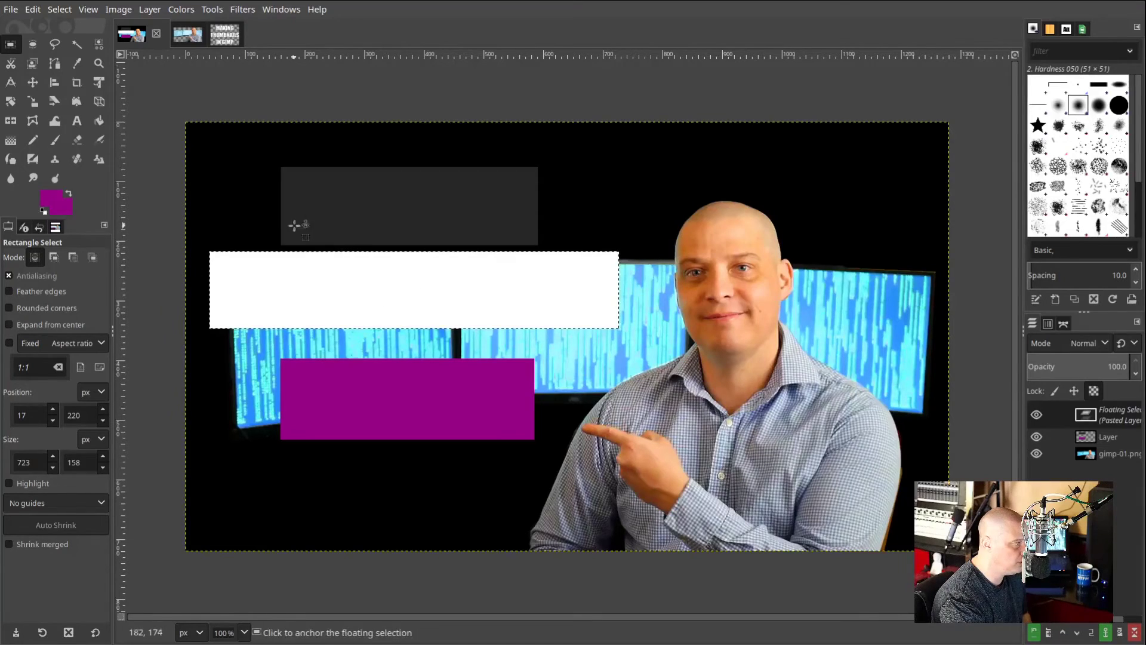
pyautogui.click(264, 225)
# Cut and paste the purple bar, move it up to just below the white bar and anchor it
pyautogui.moveTo(267, 343); pyautogui.dragTo(547, 455)
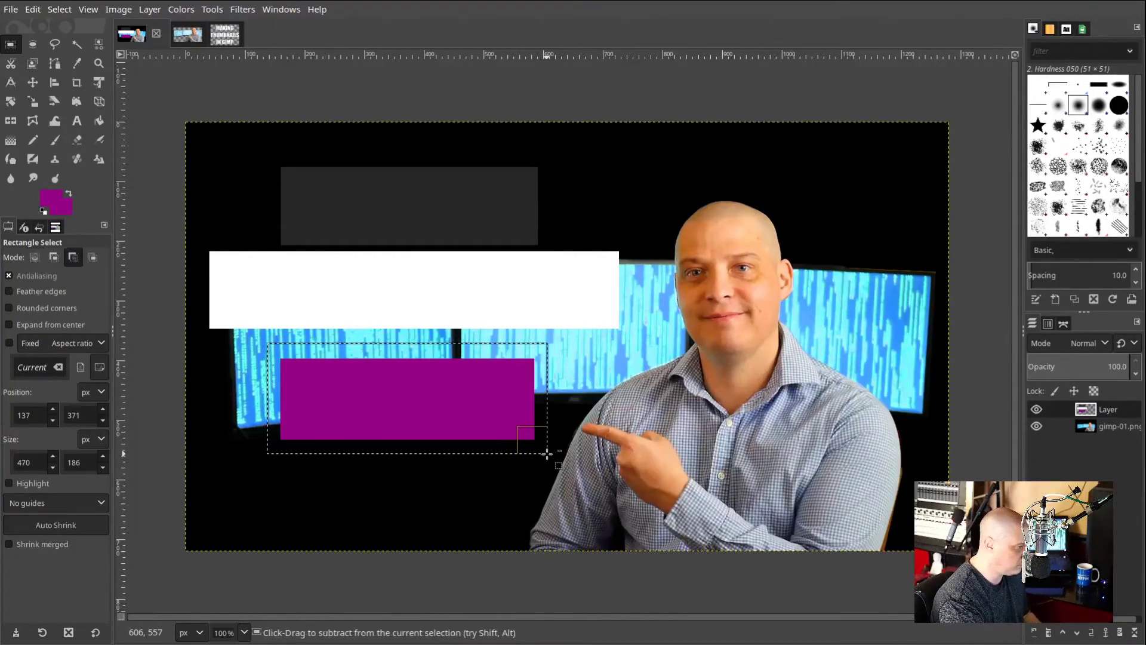
pyautogui.hotkey('ctrl', 'x')
pyautogui.hotkey('ctrl', 'v')
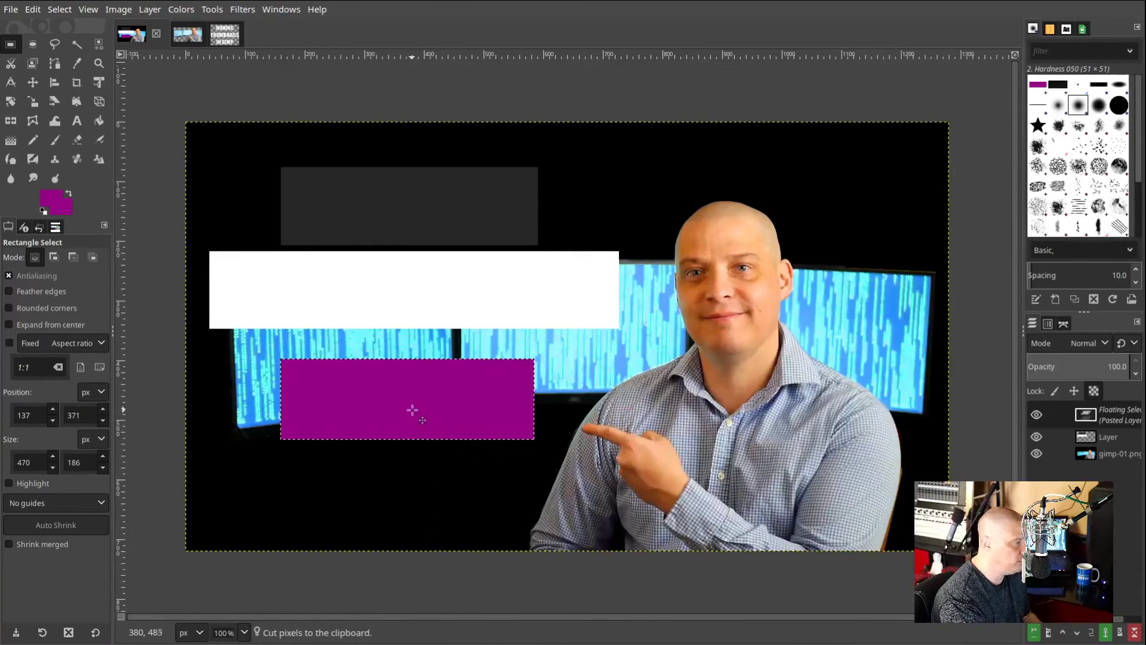
pyautogui.moveTo(410, 410); pyautogui.dragTo(413, 379)
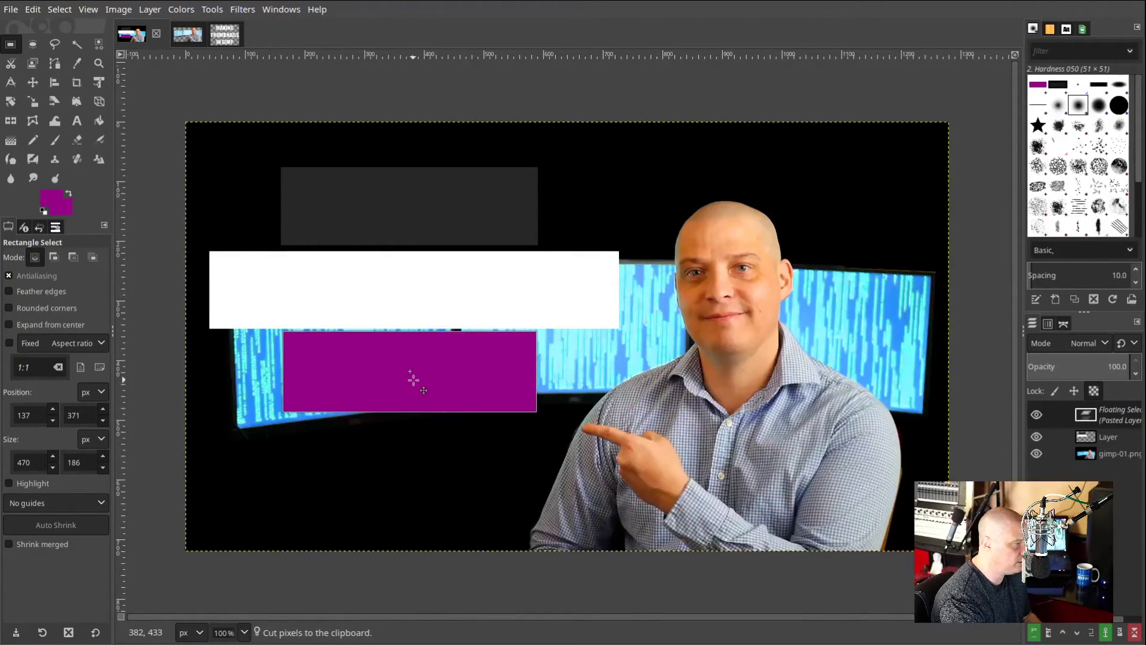
pyautogui.click(399, 463)
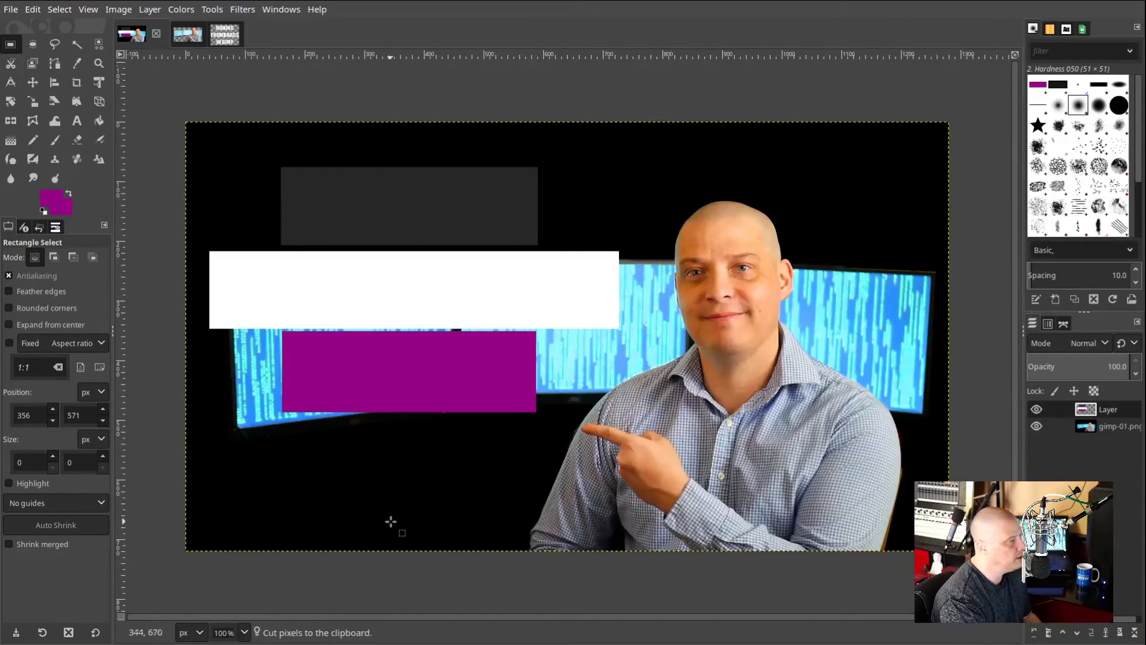
# In the title text image, select a rectangle about 489 × 198 px around MAKING and copy it
pyautogui.click(233, 46)
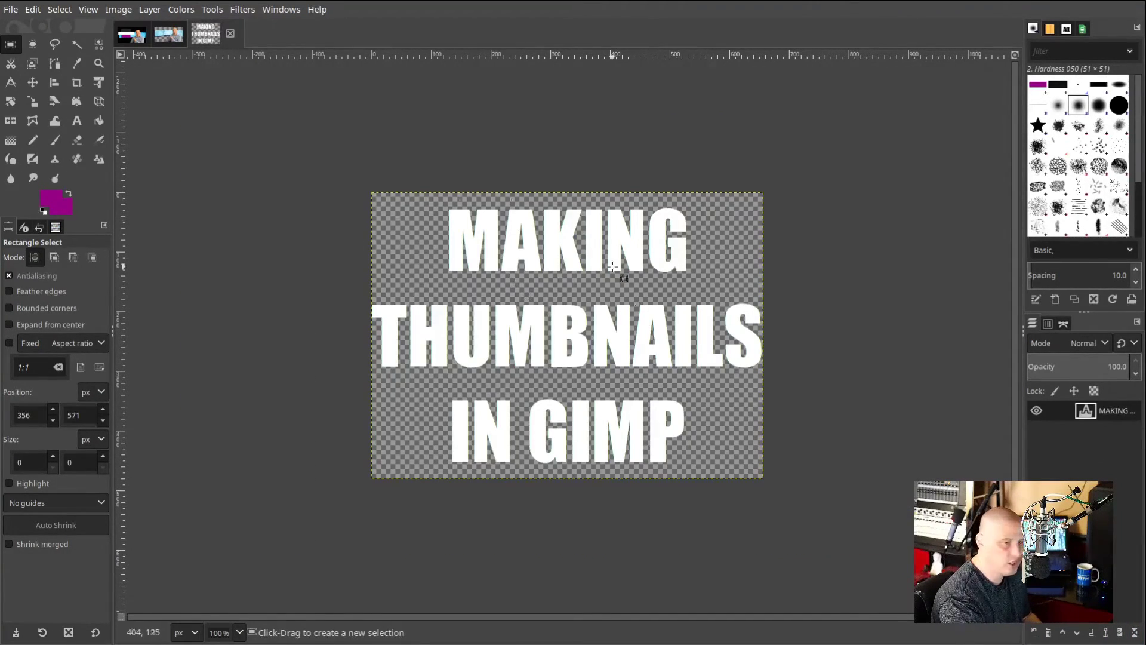
pyautogui.moveTo(559, 242); pyautogui.dragTo(642, 251)
pyautogui.click(491, 171)
pyautogui.moveTo(432, 171); pyautogui.dragTo(723, 289)
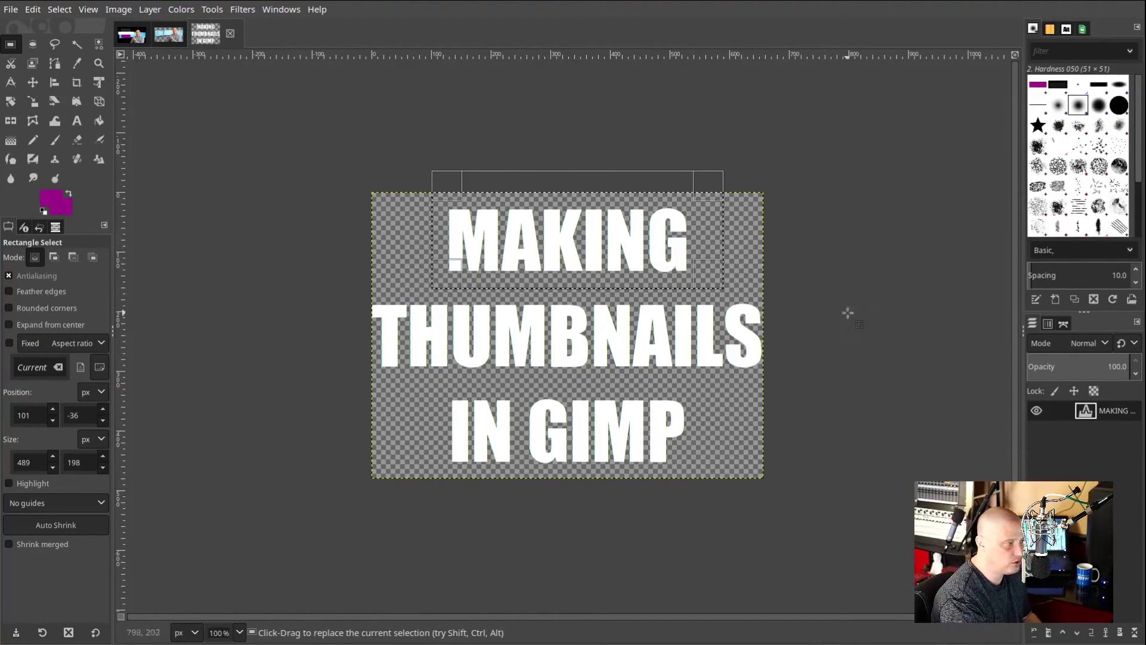
pyautogui.press('ctrl')
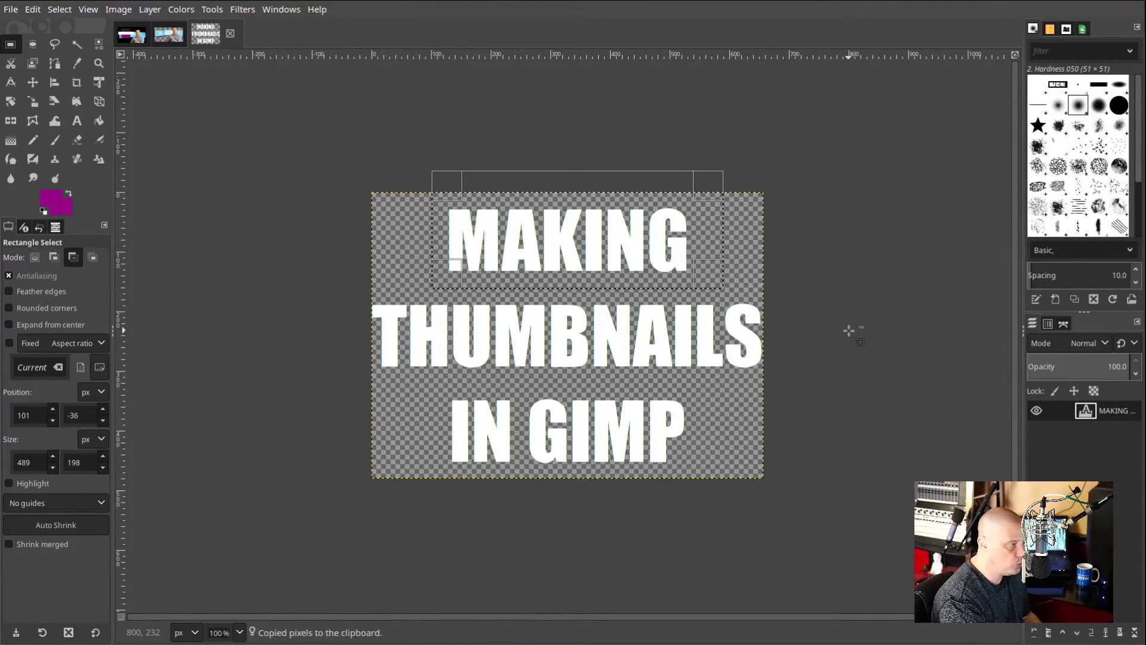
# Paste MAKING into the thumbnail image, centre it on the dark grey bar and anchor it
pyautogui.click(126, 36)
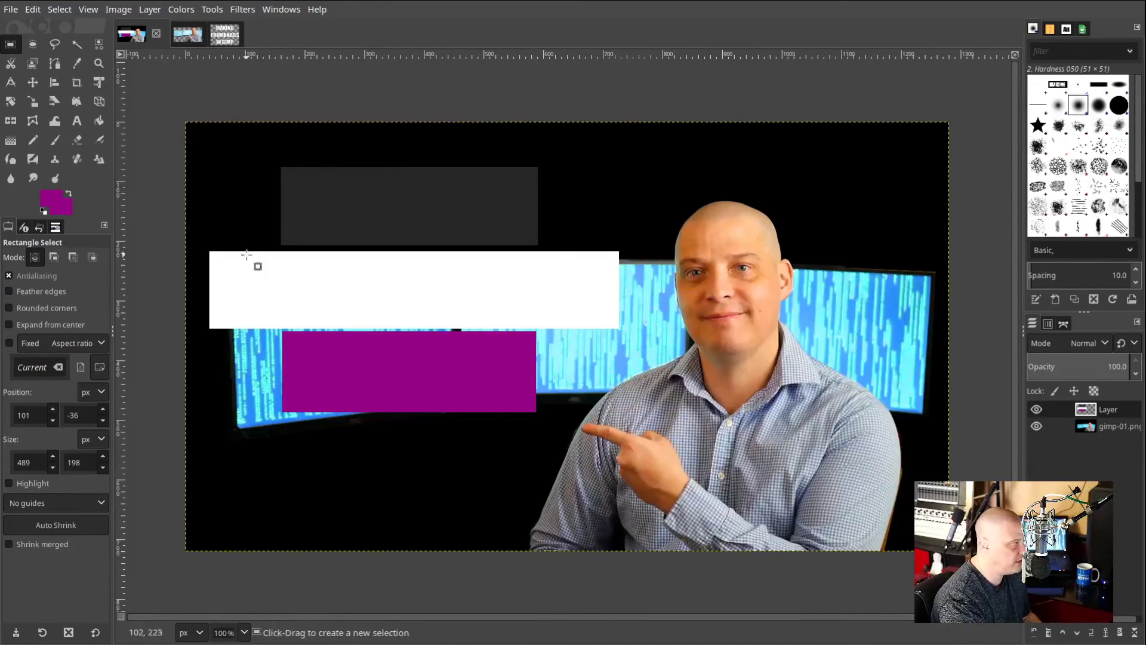
pyautogui.hotkey('ctrl', 'v')
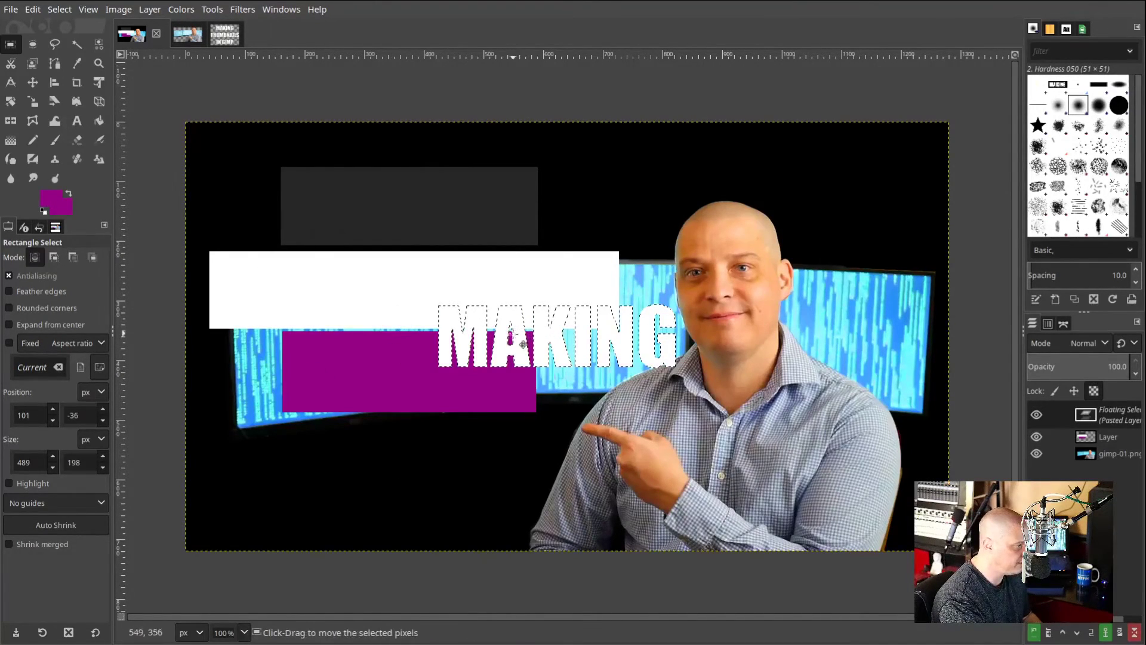
pyautogui.moveTo(524, 348); pyautogui.dragTo(378, 219)
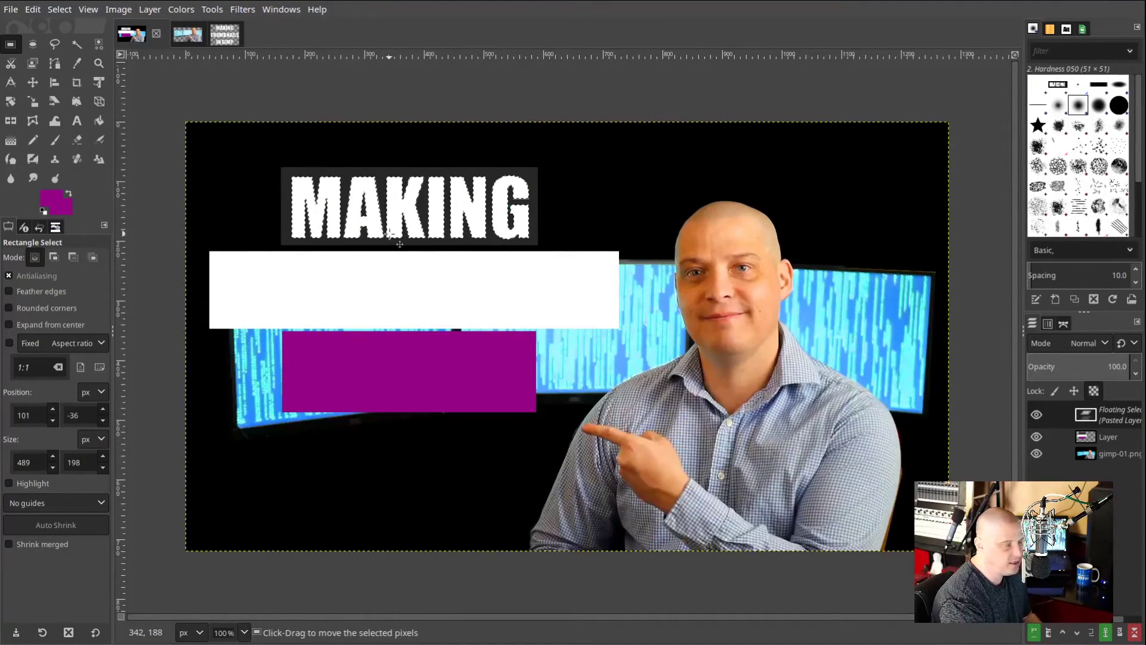
pyautogui.click(311, 134)
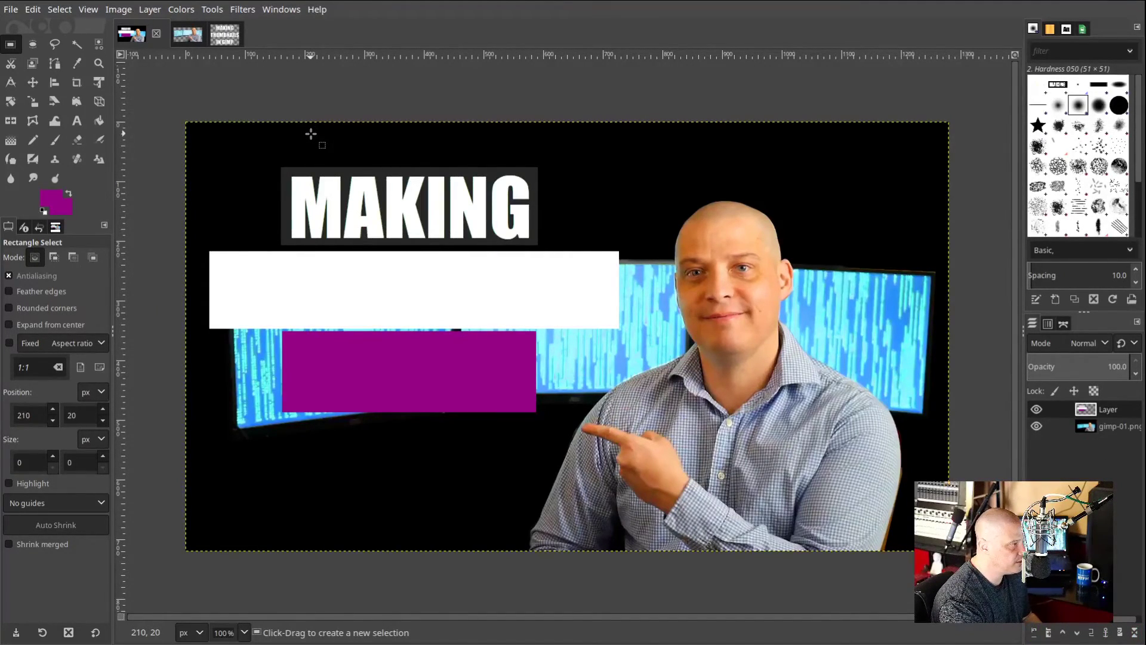
# In the title text image, select a rectangle about 723 × 144 px around THUMBNAILS and copy it
pyautogui.click(224, 34)
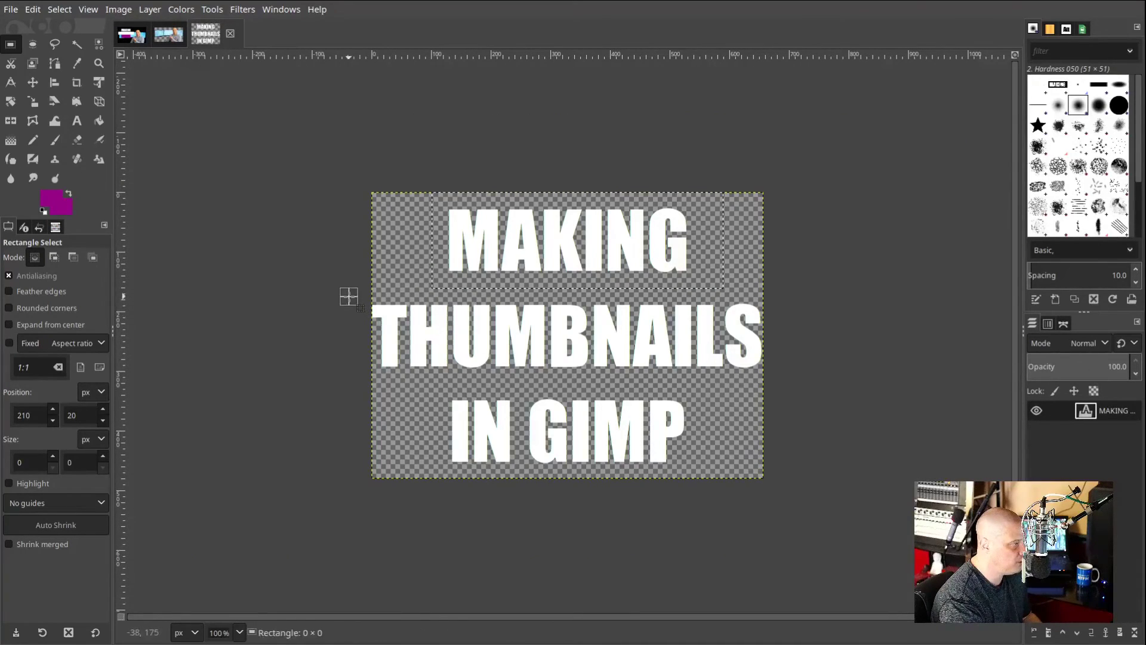
pyautogui.moveTo(550, 379); pyautogui.dragTo(794, 367)
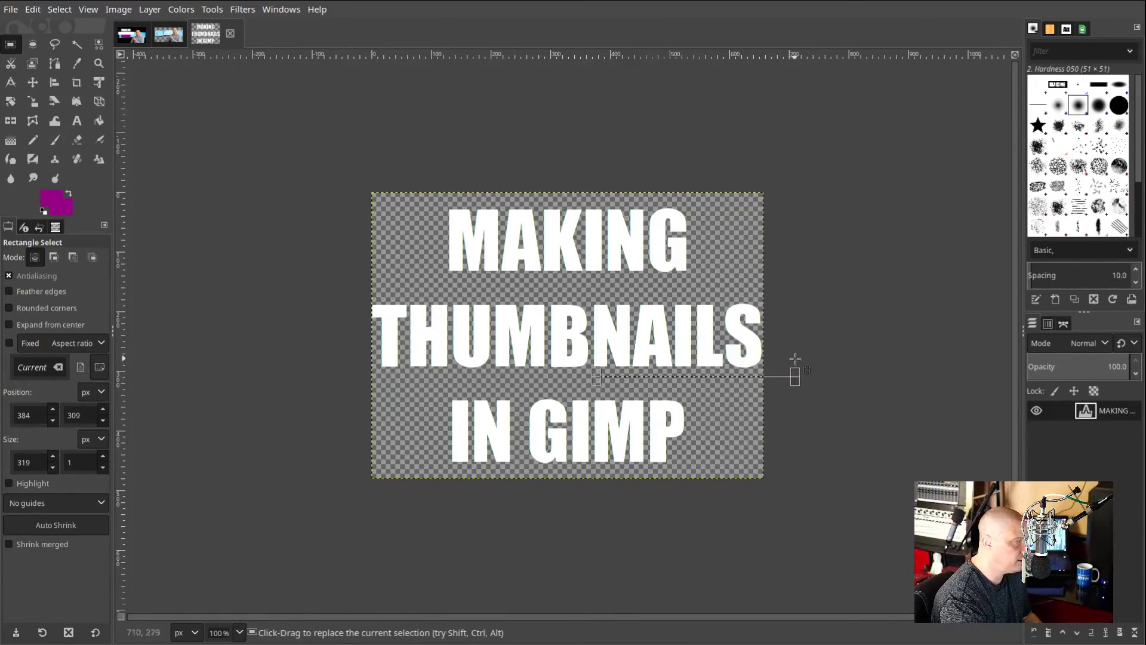
pyautogui.click(416, 348)
pyautogui.moveTo(362, 293); pyautogui.dragTo(793, 379)
pyautogui.hotkey('ctrl', 'c')
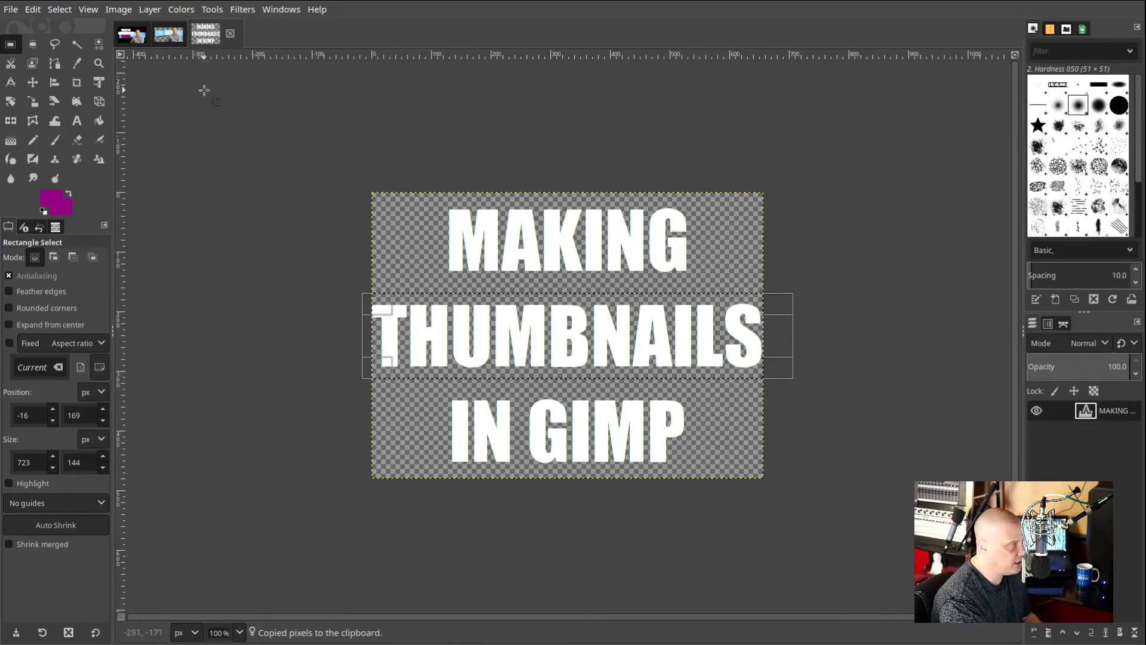
# Paste THUMBNAILS into the thumbnail image and centre it on the white bar
pyautogui.click(131, 40)
pyautogui.hotkey('ctrl', 'v')
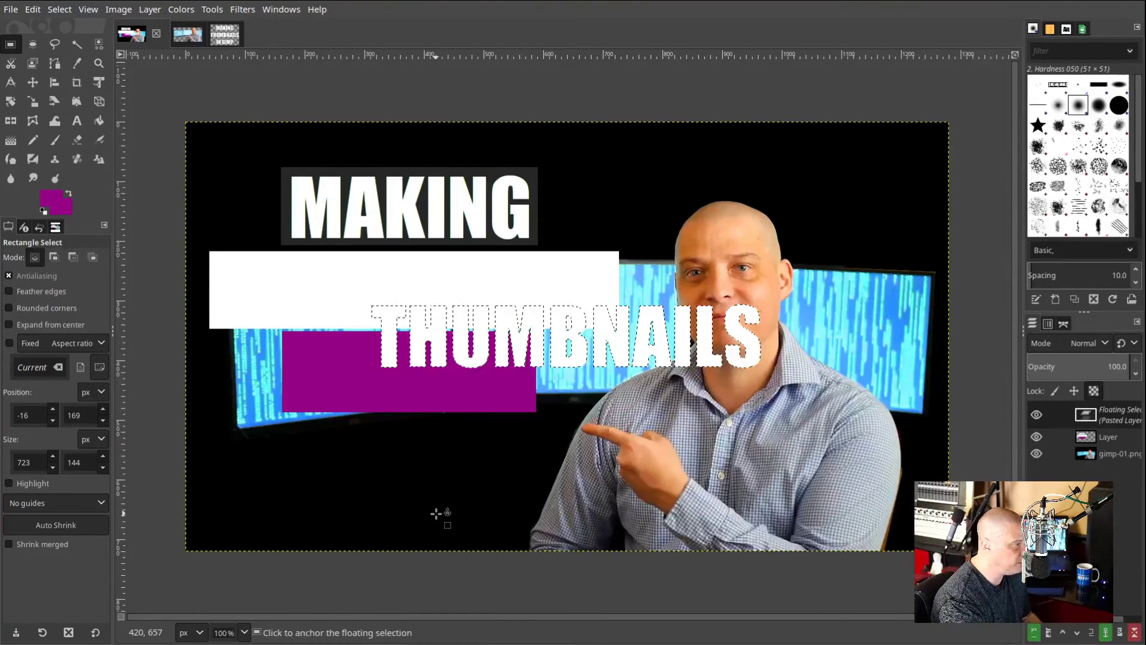
pyautogui.moveTo(435, 334); pyautogui.dragTo(287, 291)
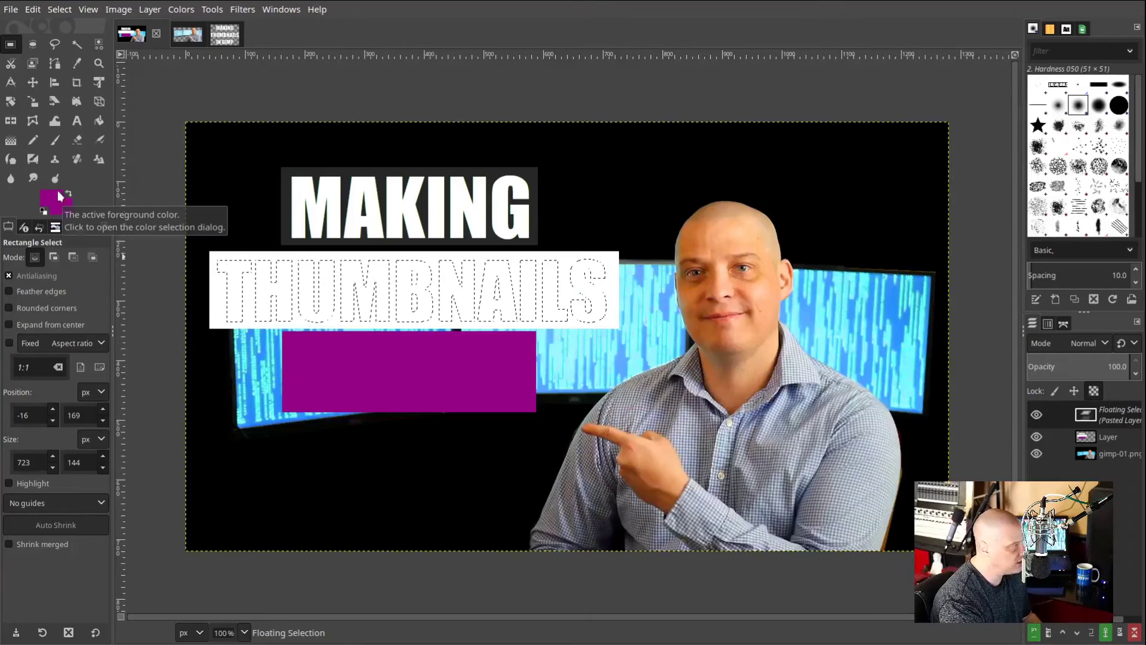
# Recolour the floating THUMBNAILS text with the purple linear gradient and anchor it
pyautogui.click(10, 140)
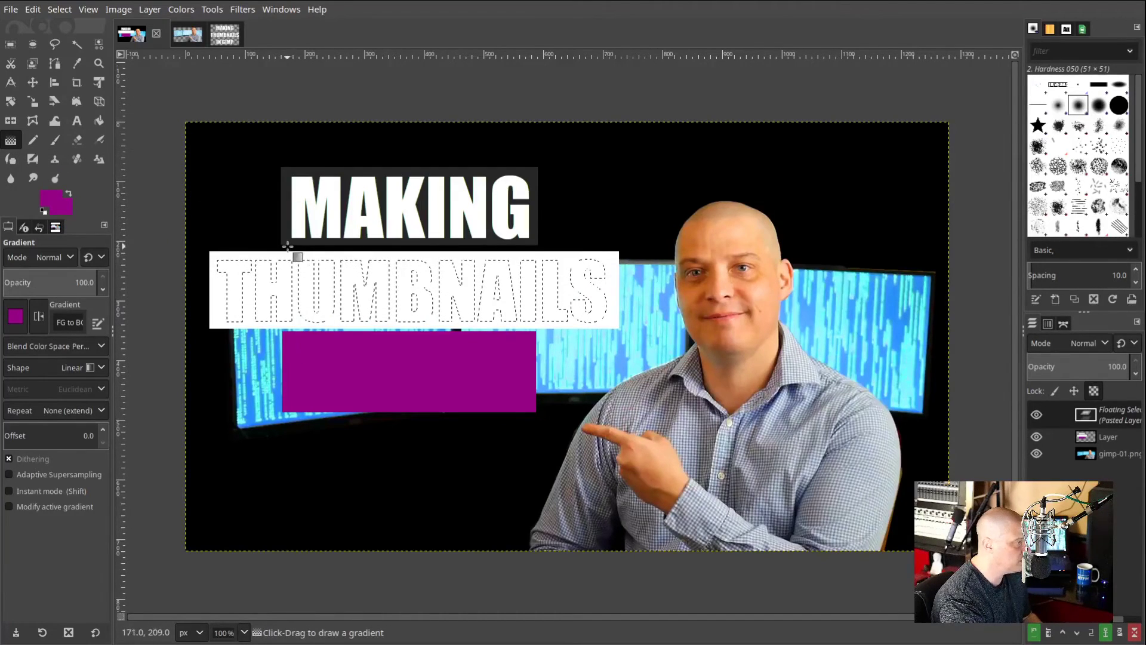
pyautogui.moveTo(298, 263); pyautogui.dragTo(346, 338)
pyautogui.click(10, 45)
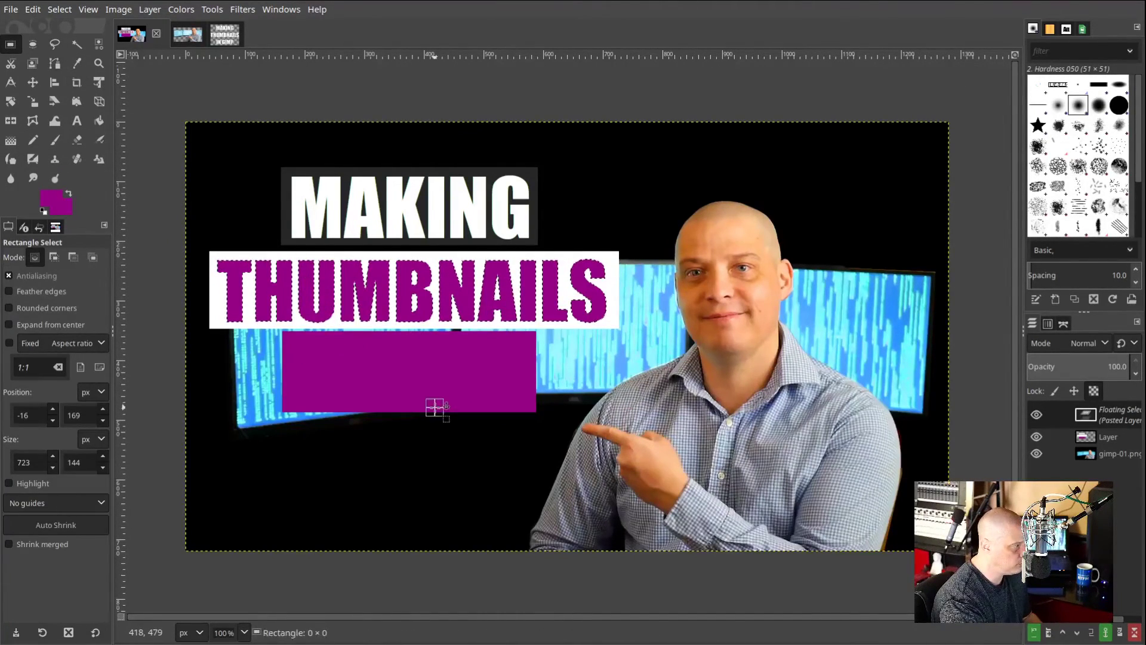
pyautogui.click(436, 408)
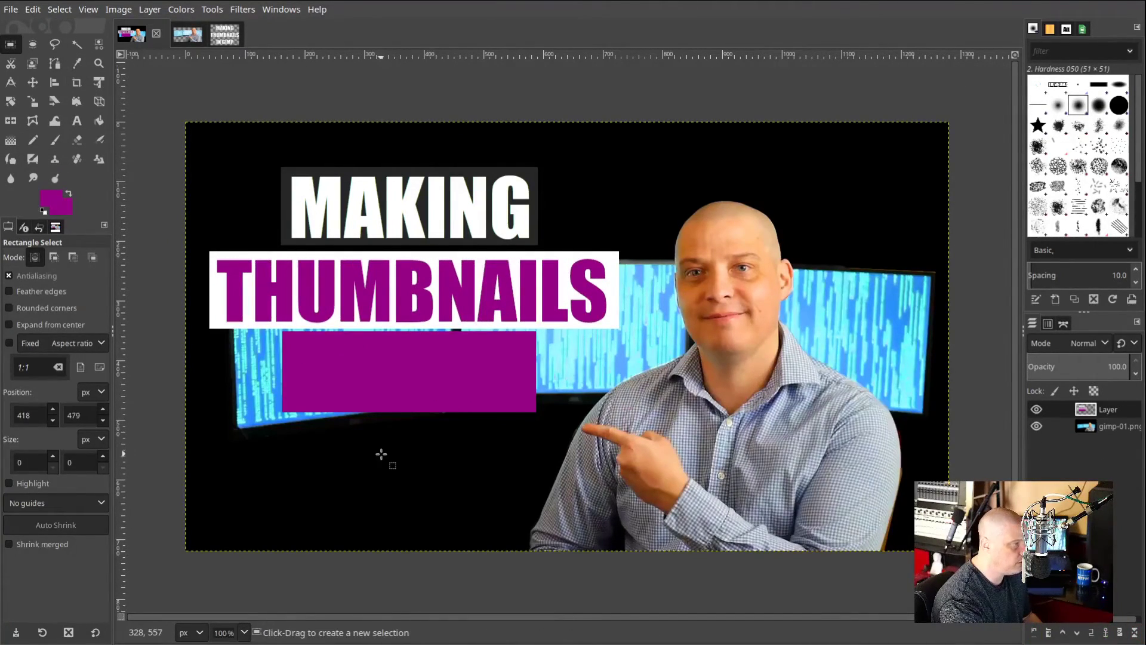
# In the title text image, select a rectangle about 473 × 146 px around IN GIMP and copy it
pyautogui.click(234, 35)
pyautogui.click(434, 402)
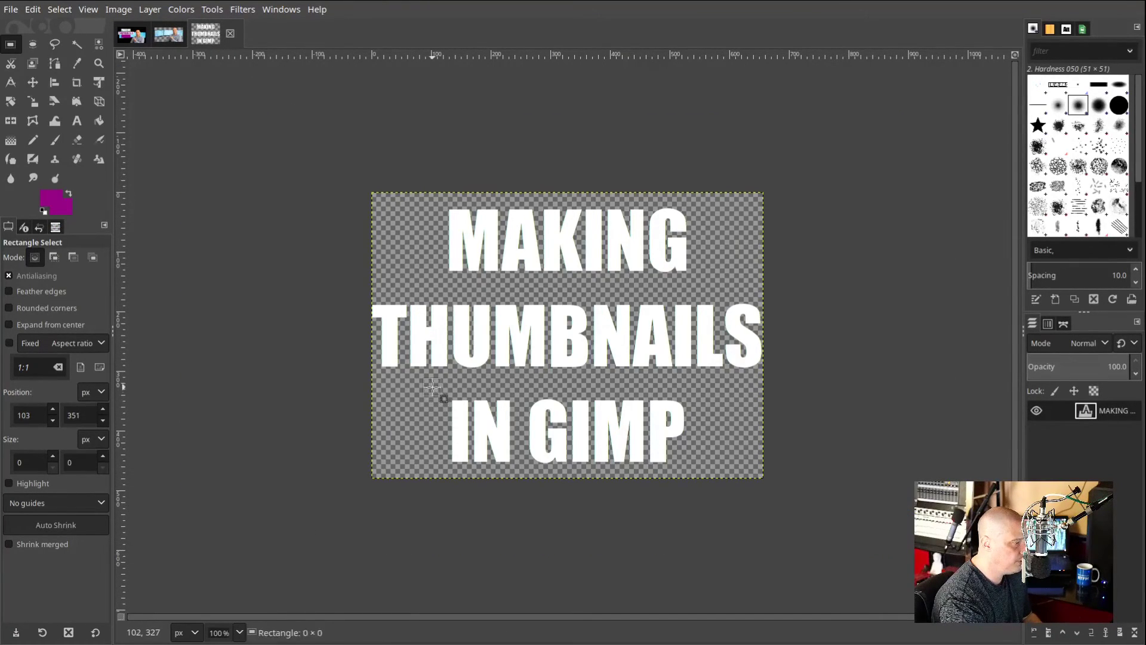
pyautogui.moveTo(432, 387); pyautogui.dragTo(713, 473)
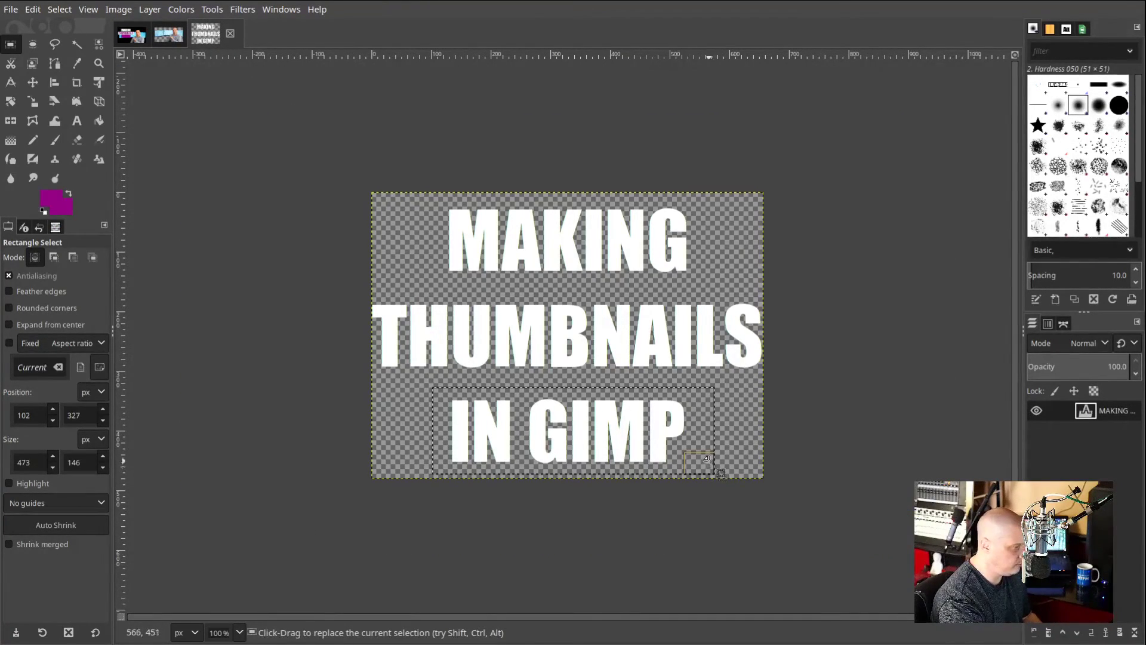
pyautogui.hotkey('ctrl', 'c')
# Paste IN GIMP into the thumbnail image, centre it on the purple bar and anchor it
pyautogui.click(131, 34)
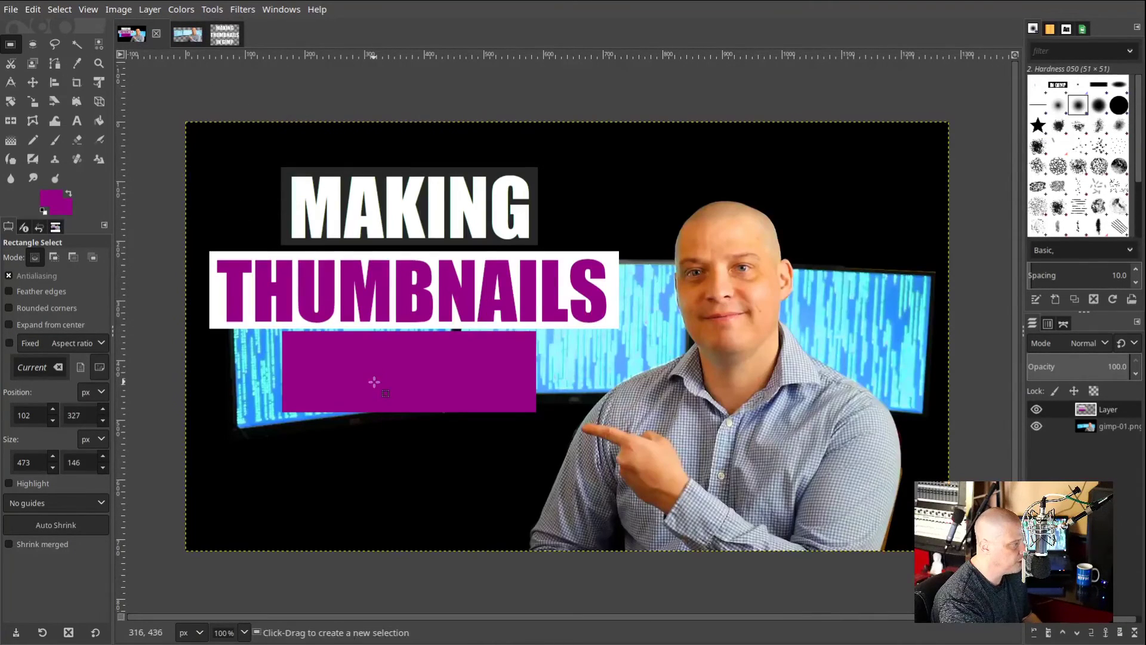
pyautogui.hotkey('ctrl', 'v')
pyautogui.moveTo(503, 349); pyautogui.dragTo(349, 372)
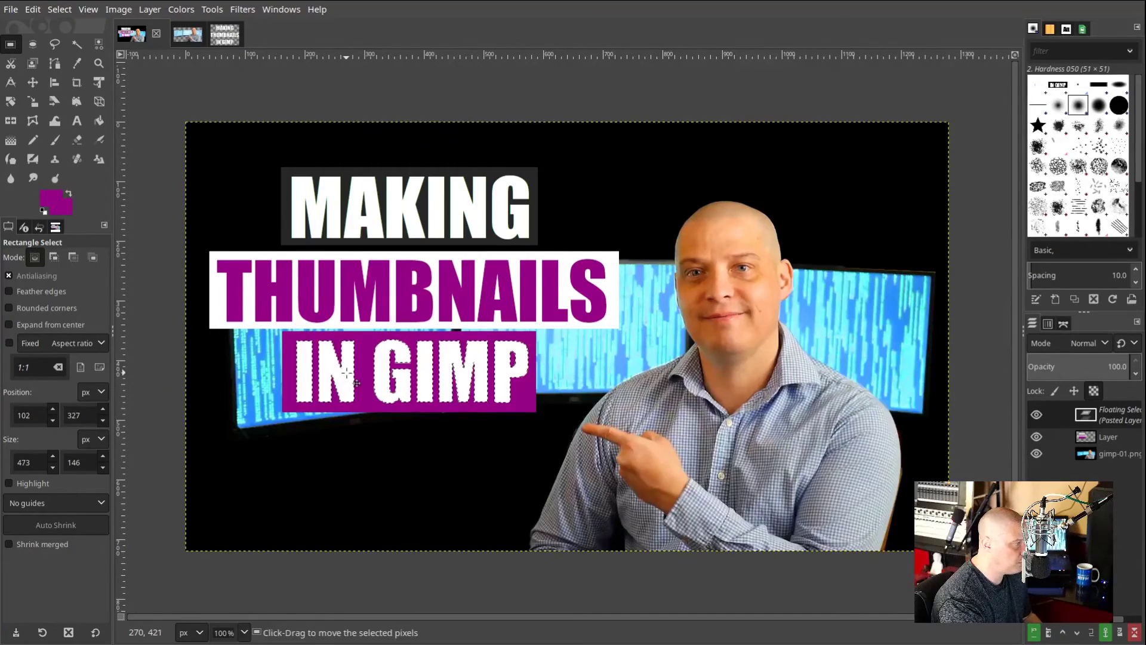
pyautogui.click(402, 491)
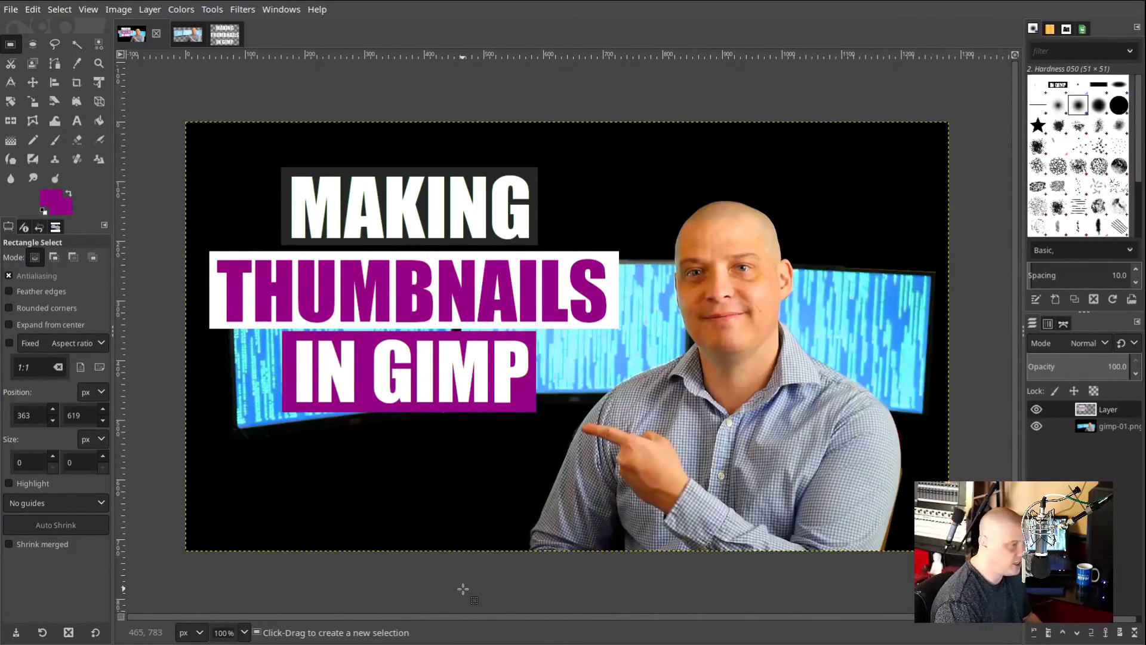
# Cut the title layer, paste it back as a floating selection, shift the three-line title slightly right and down, and anchor it
pyautogui.hotkey('ctrl', 'x')
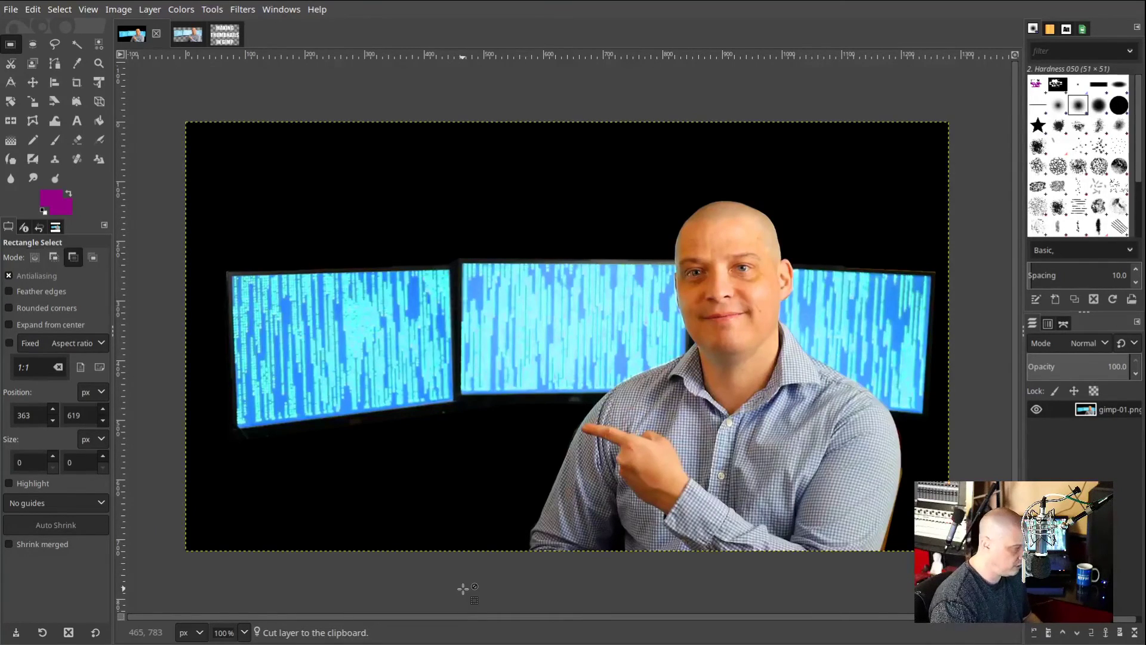
pyautogui.hotkey('ctrl', 'v')
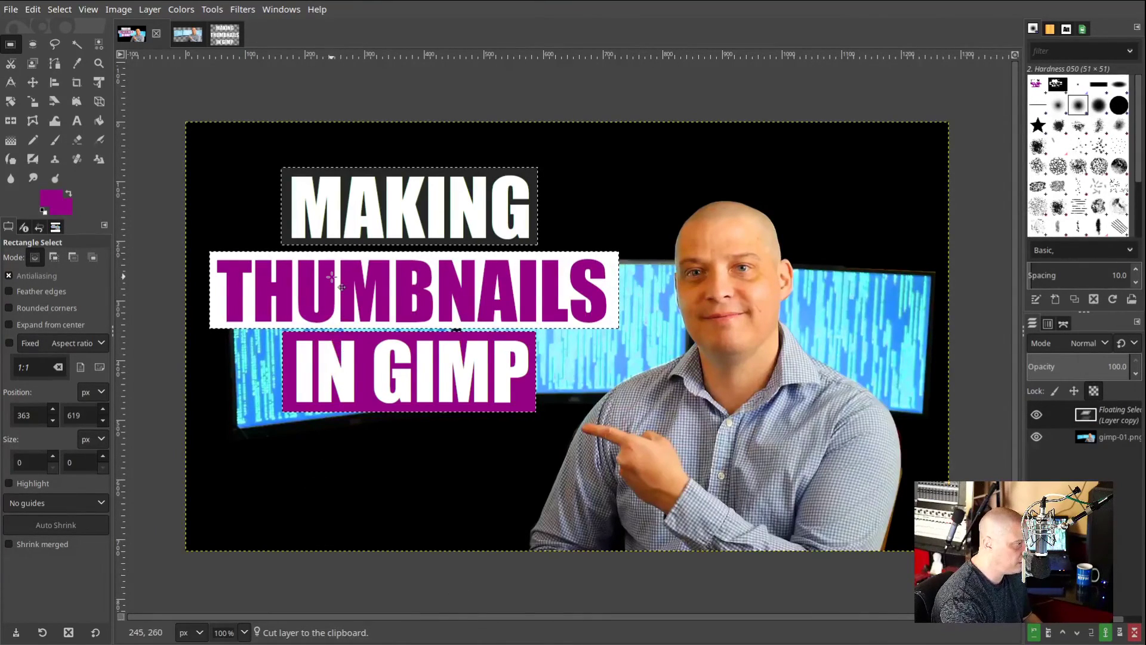
pyautogui.moveTo(346, 277)
pyautogui.mouseDown()
pyautogui.moveTo(469, 276)
pyautogui.moveTo(334, 289)
pyautogui.mouseUp()
pyautogui.moveTo(345, 286); pyautogui.dragTo(345, 281)
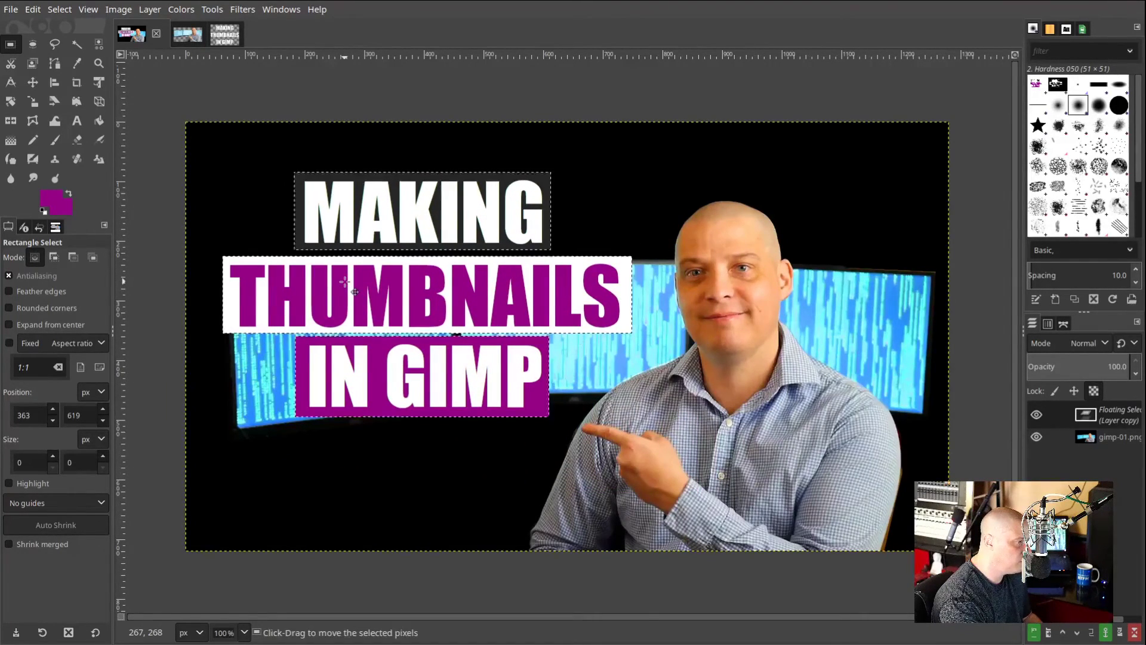
pyautogui.click(572, 169)
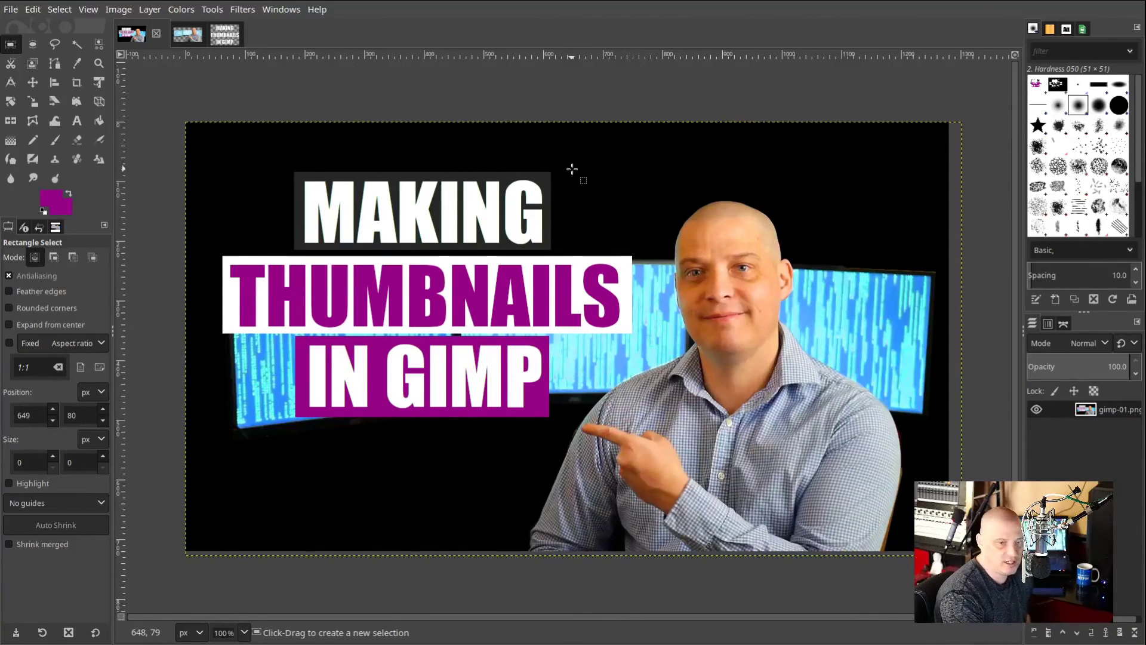
# Open the recent image dt-logo-200.png and copy the whole logo
pyautogui.click(15, 9)
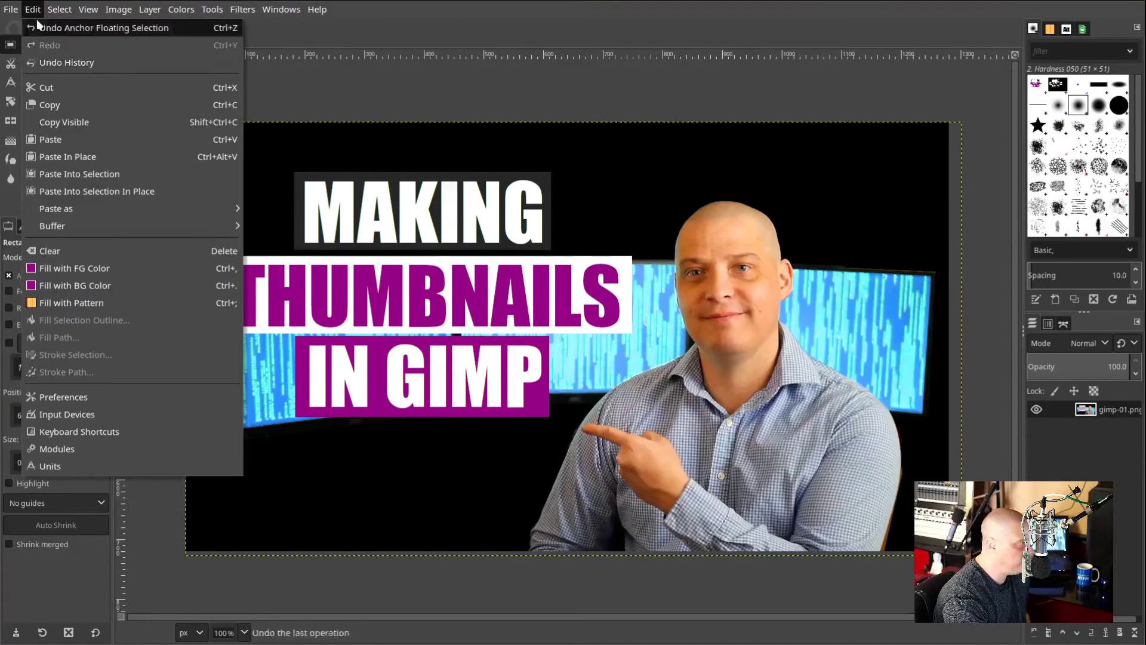
pyautogui.moveTo(72, 114)
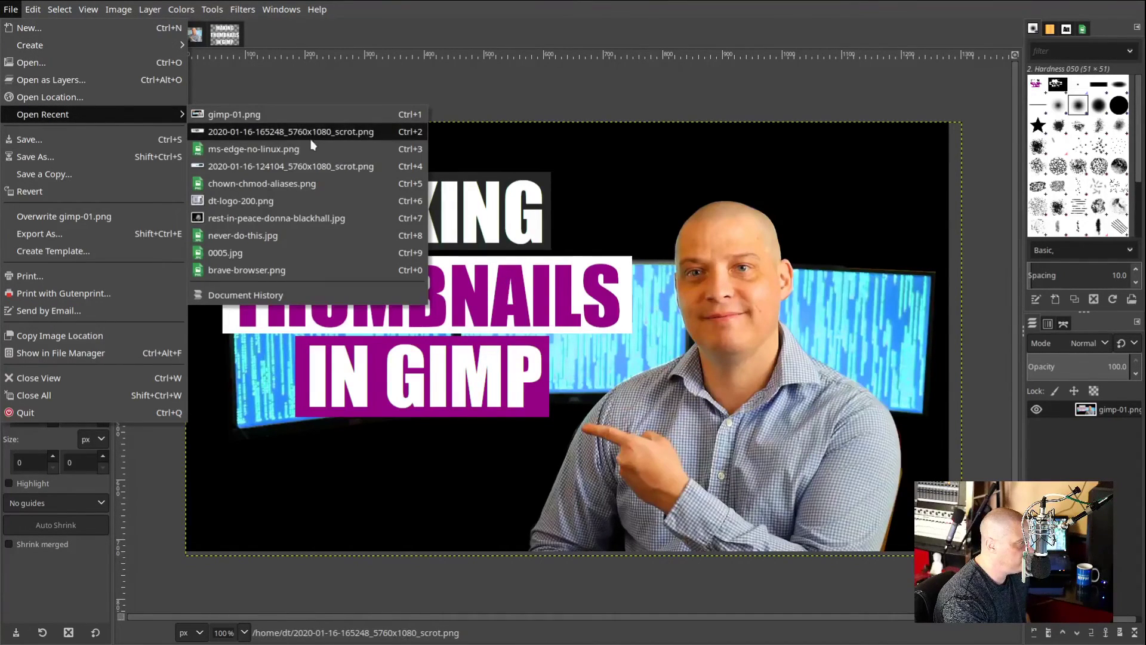
pyautogui.click(281, 201)
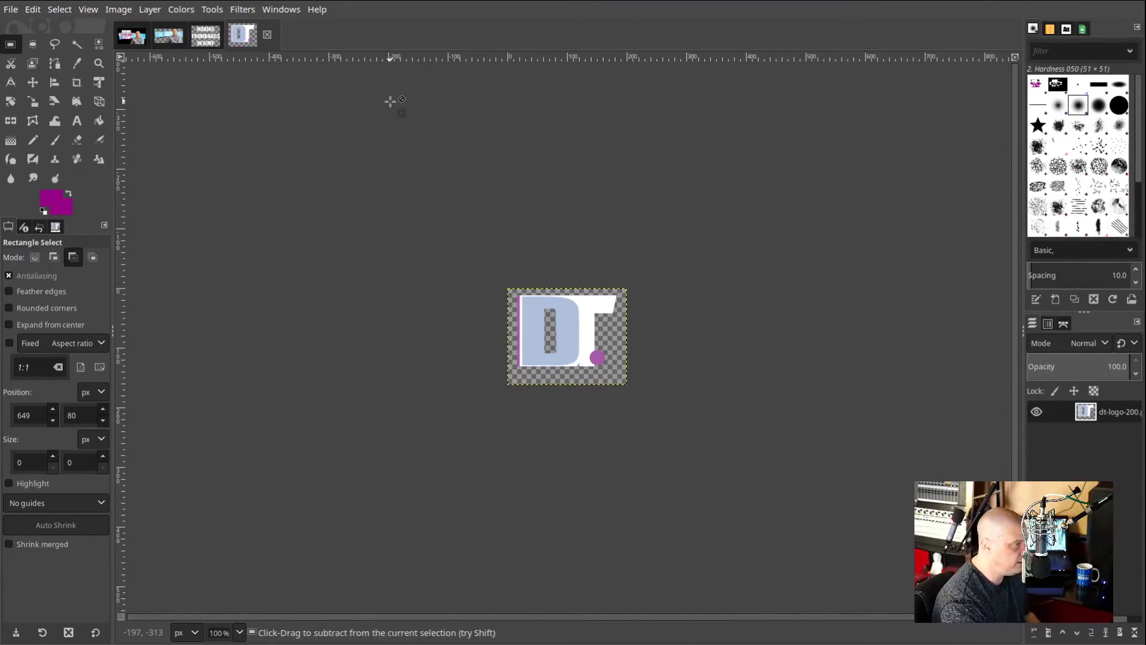
pyautogui.hotkey('ctrl', 'c')
# Paste the DT logo into the thumbnail image, place it centred beneath the IN GIMP bar and anchor it
pyautogui.click(132, 36)
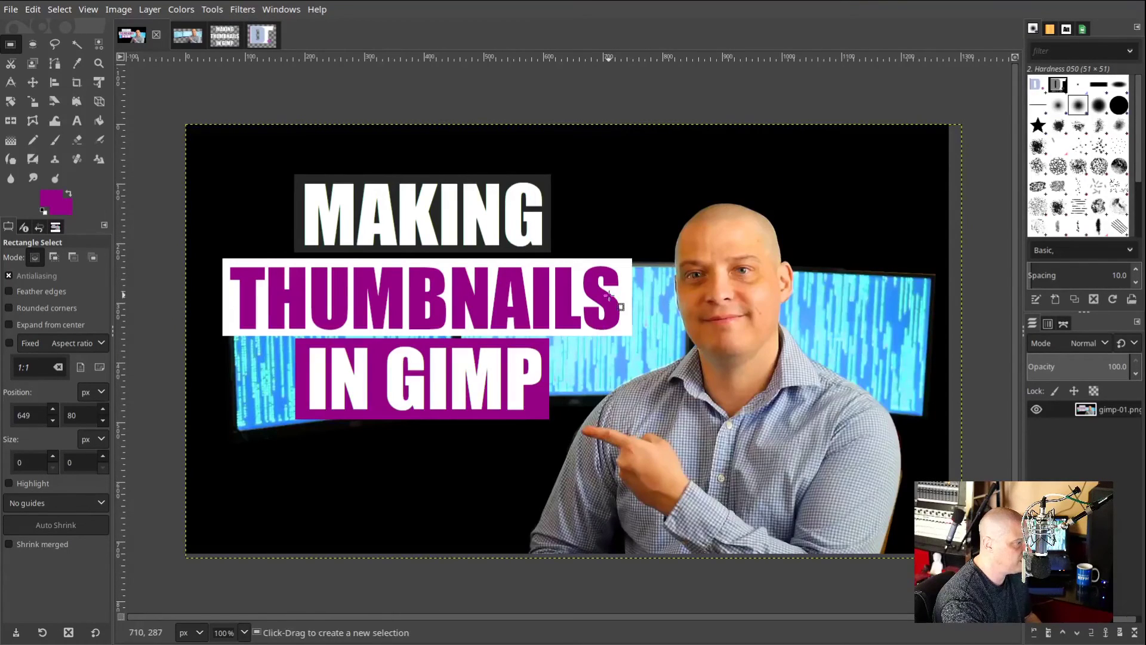
pyautogui.hotkey('ctrl', 'v')
pyautogui.moveTo(591, 329); pyautogui.dragTo(449, 475)
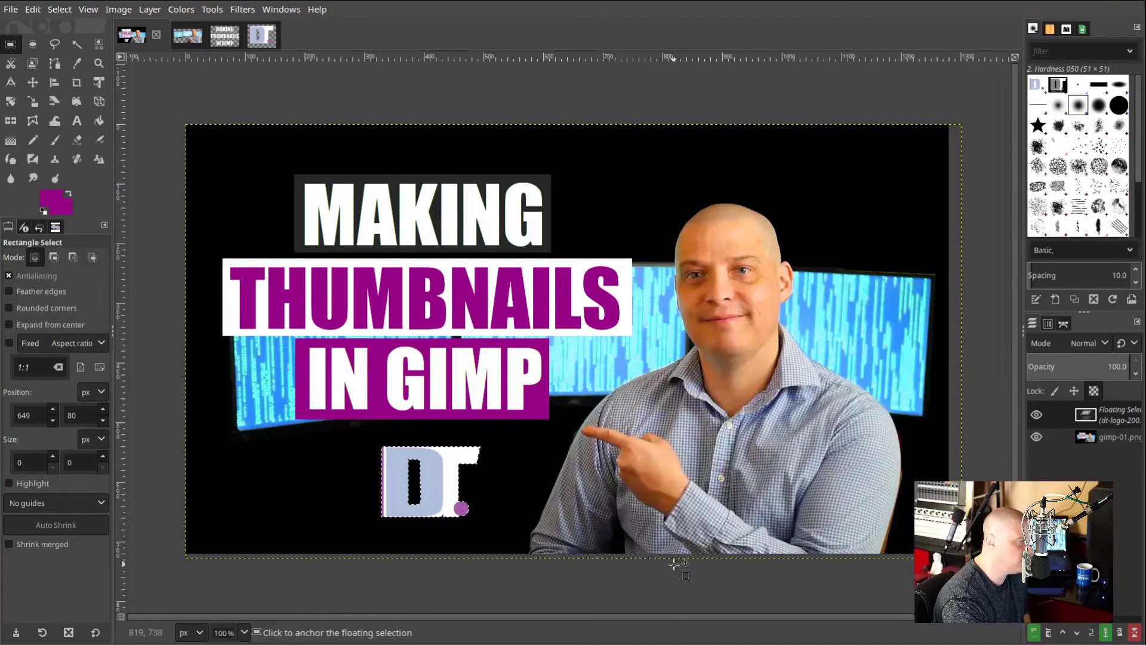
pyautogui.click(650, 598)
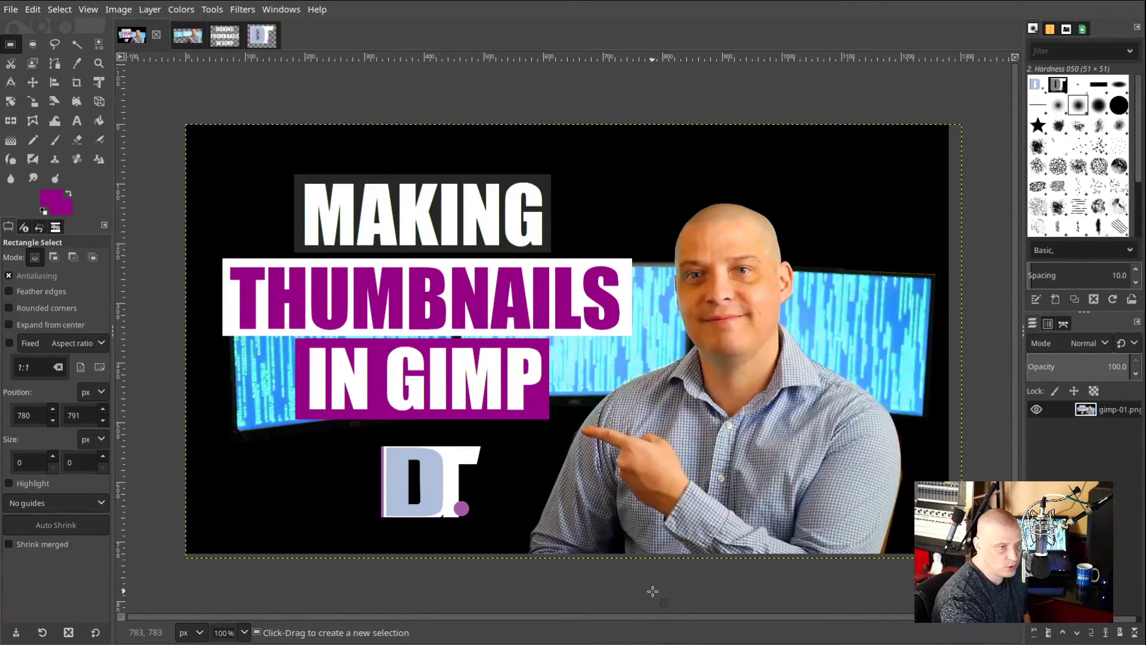
# Export the finished thumbnail by overwriting gimp-01.png
pyautogui.click(12, 9)
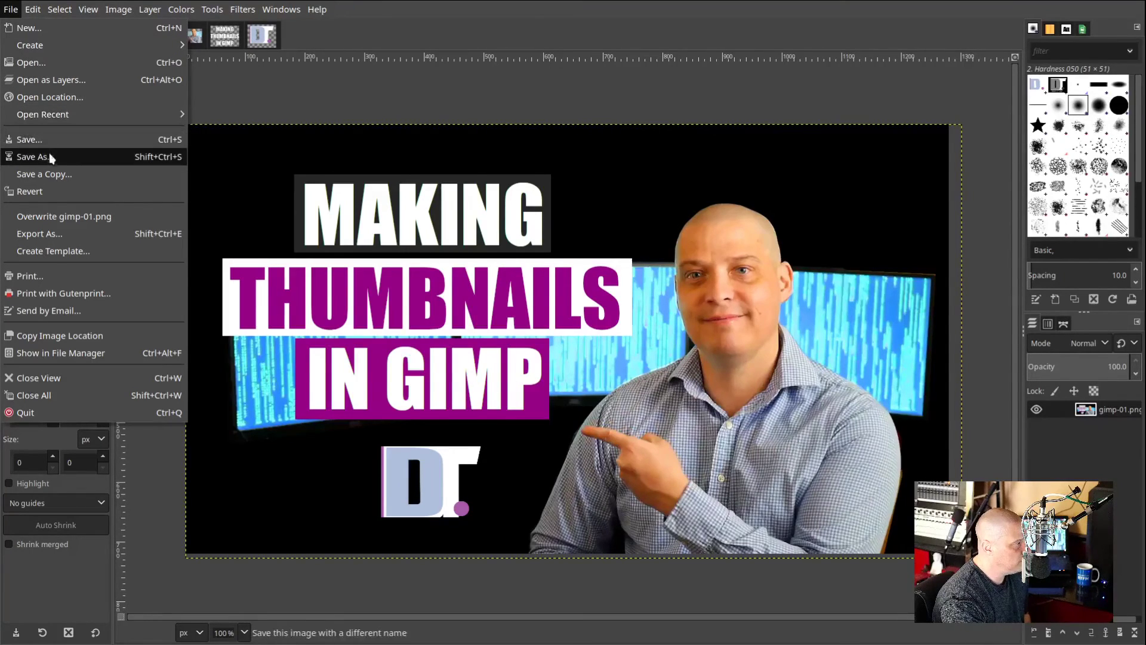
pyautogui.click(45, 221)
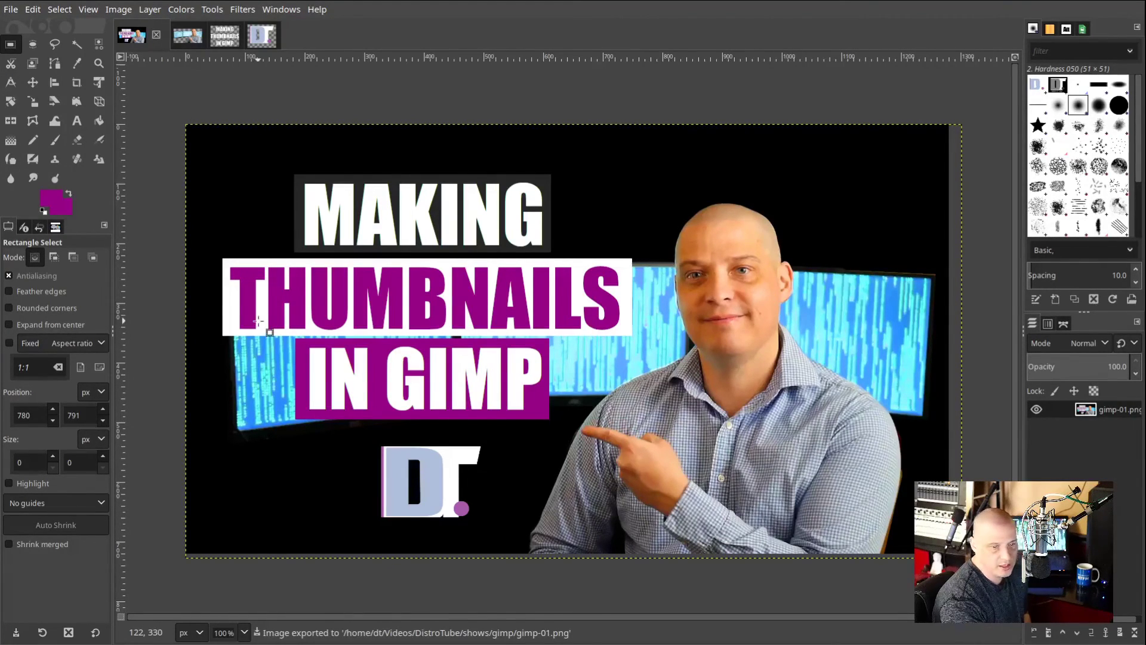